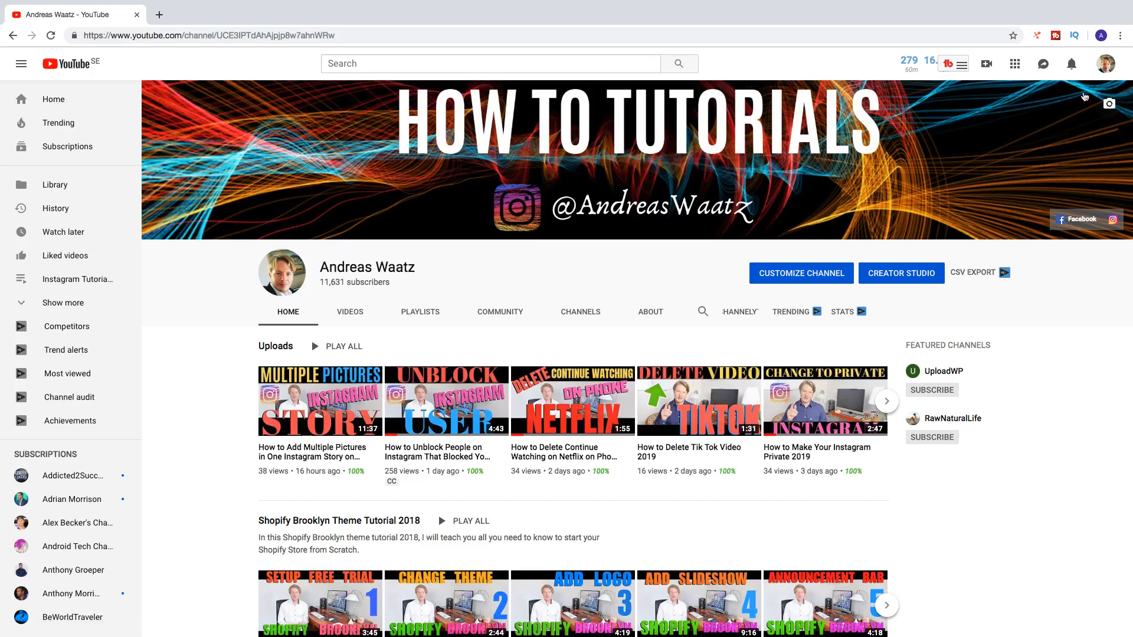
Step: Go to Creator Studio for the channel and switch to the Studio Beta version
click(1107, 65)
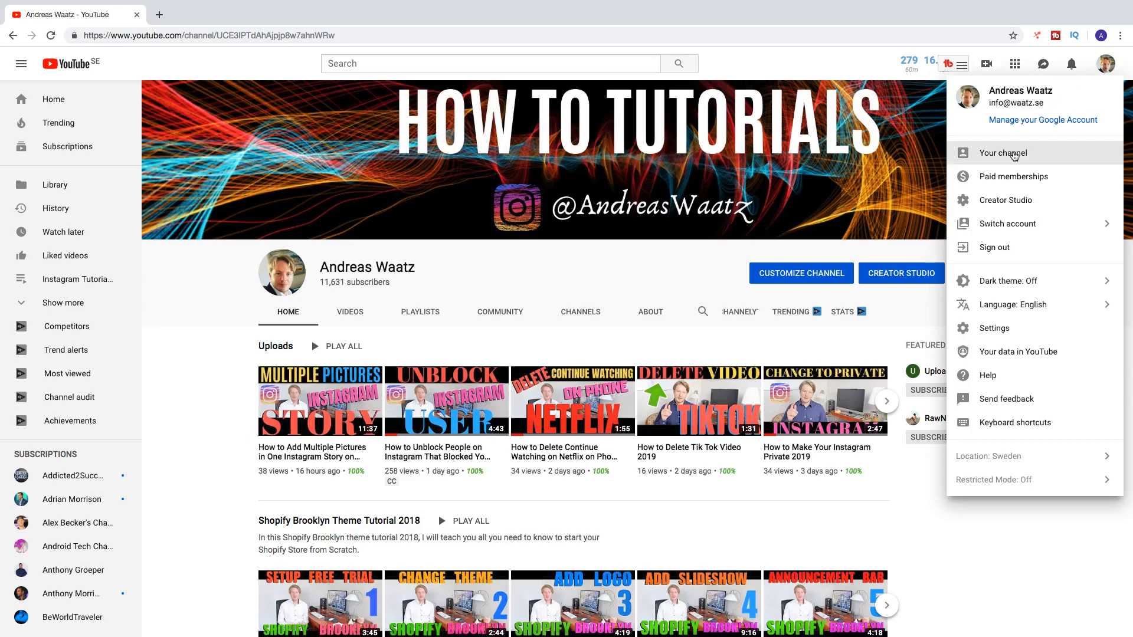
click(1007, 201)
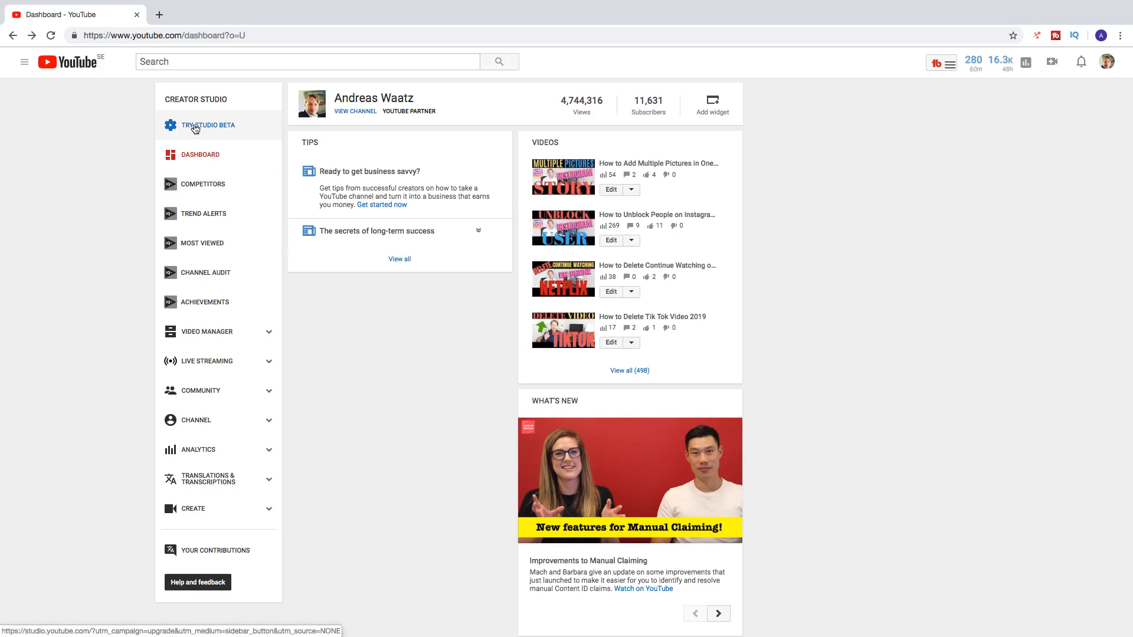
click(196, 129)
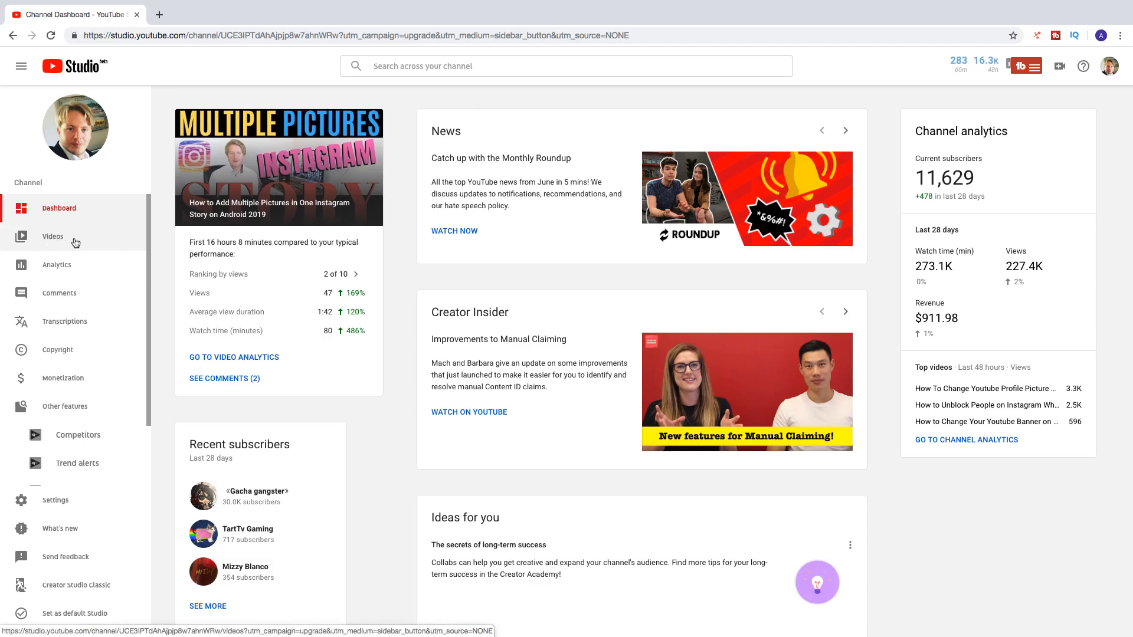
Step: Find "How to Create a For Loop in JavaScript 2019" among the channel's uploaded videos and open its details
click(55, 239)
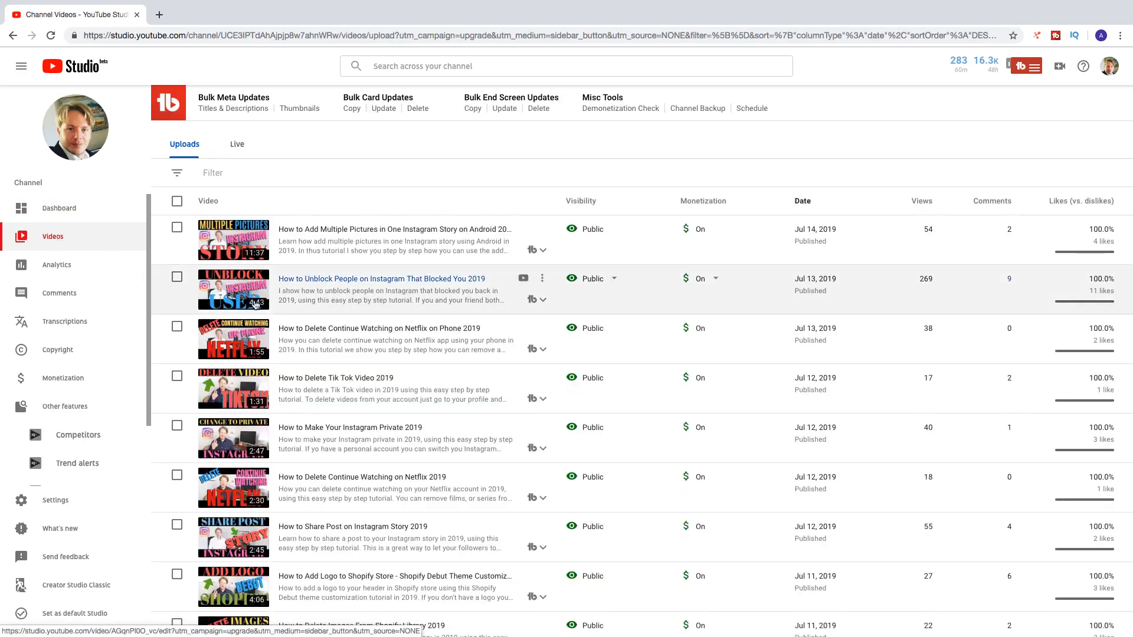
scroll(268, 319, down, 6)
scroll(268, 320, down, 7)
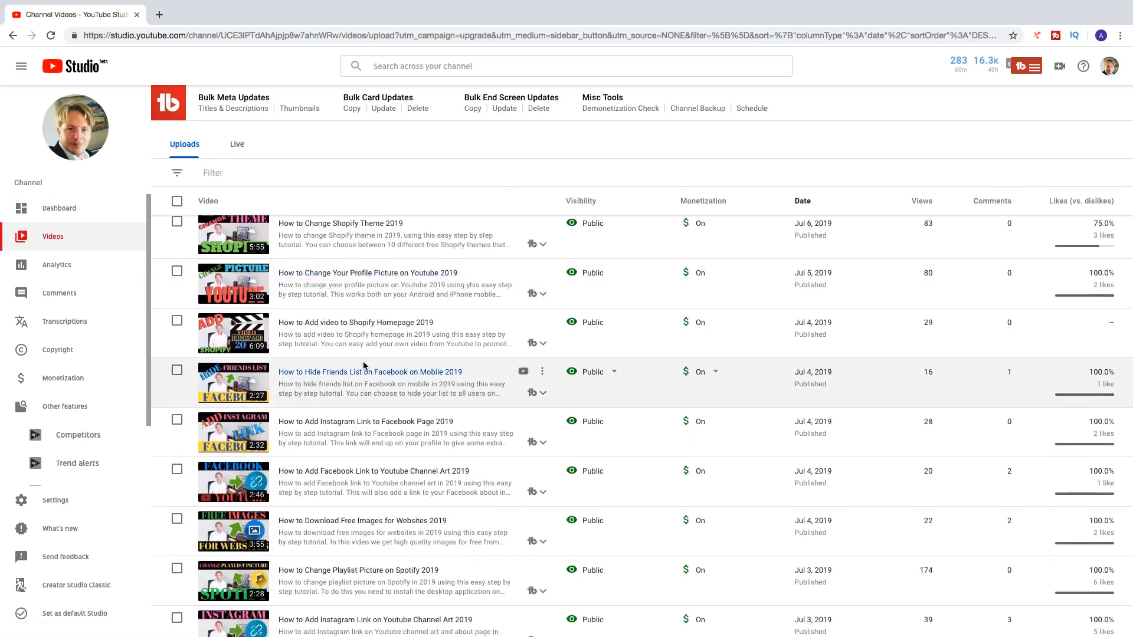
scroll(401, 396, down, 7)
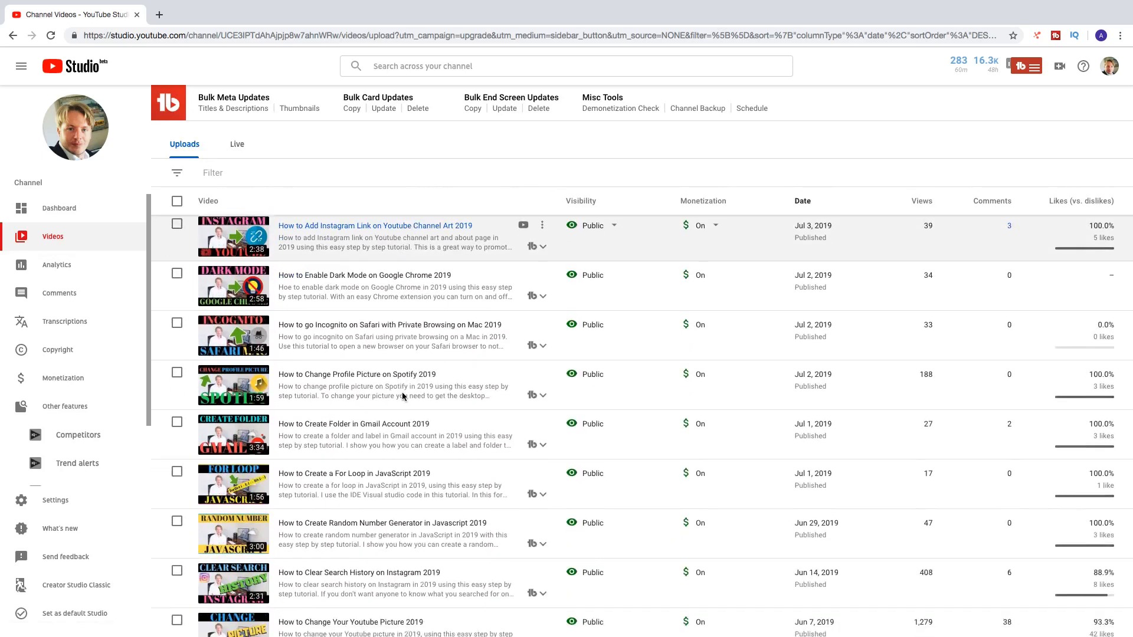
scroll(404, 396, down, 1)
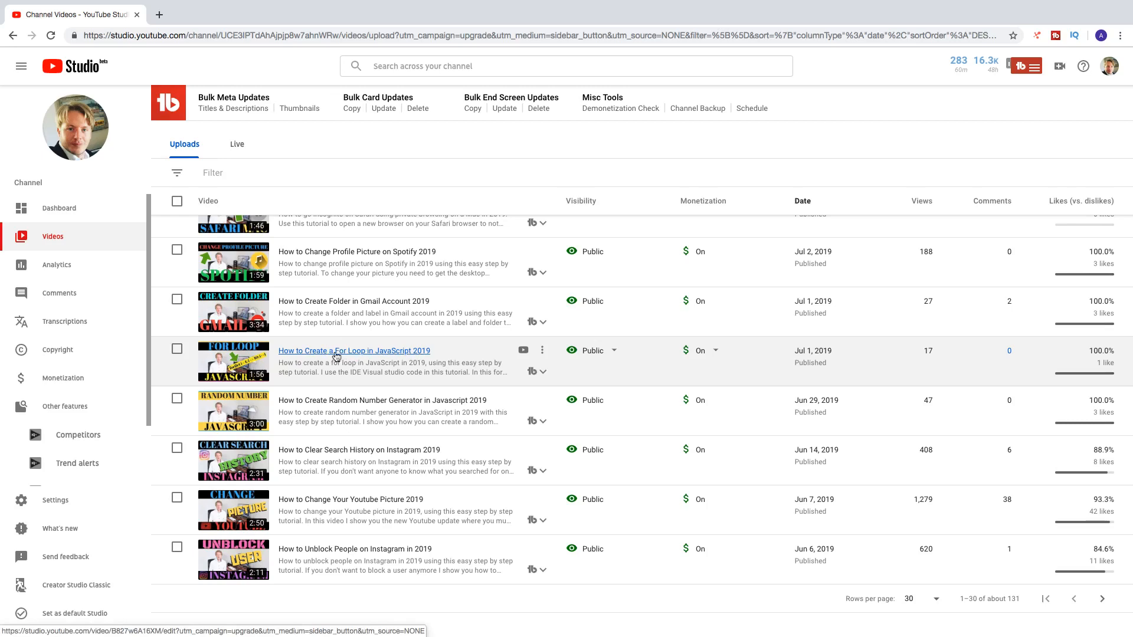
click(353, 352)
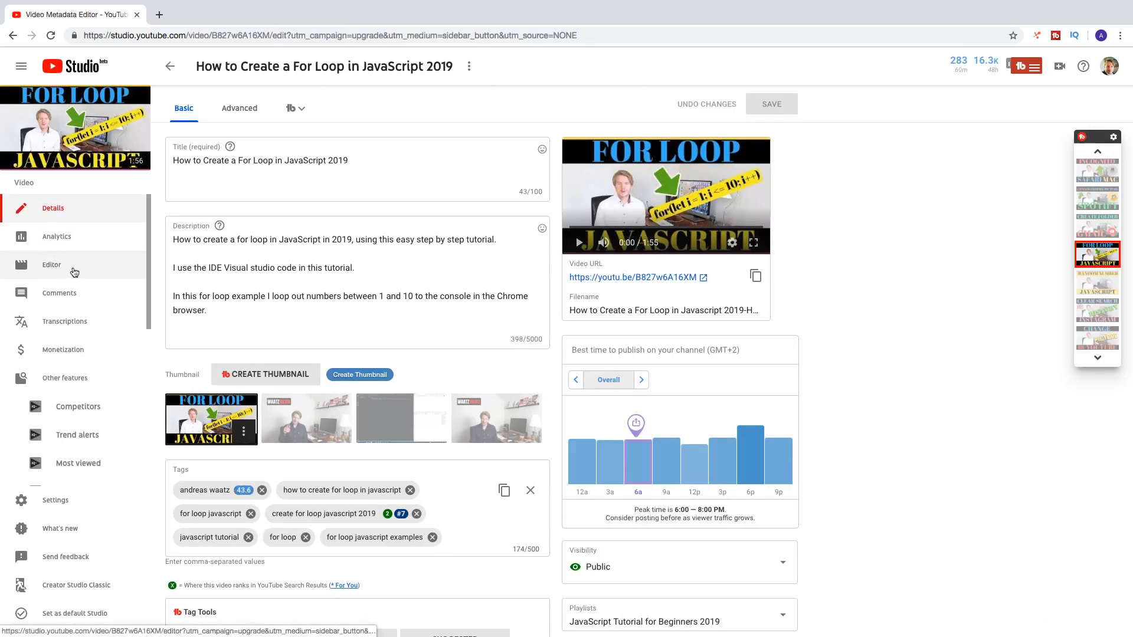
Step: Open the video in the Editor and add an end screen based on the blank template
click(55, 270)
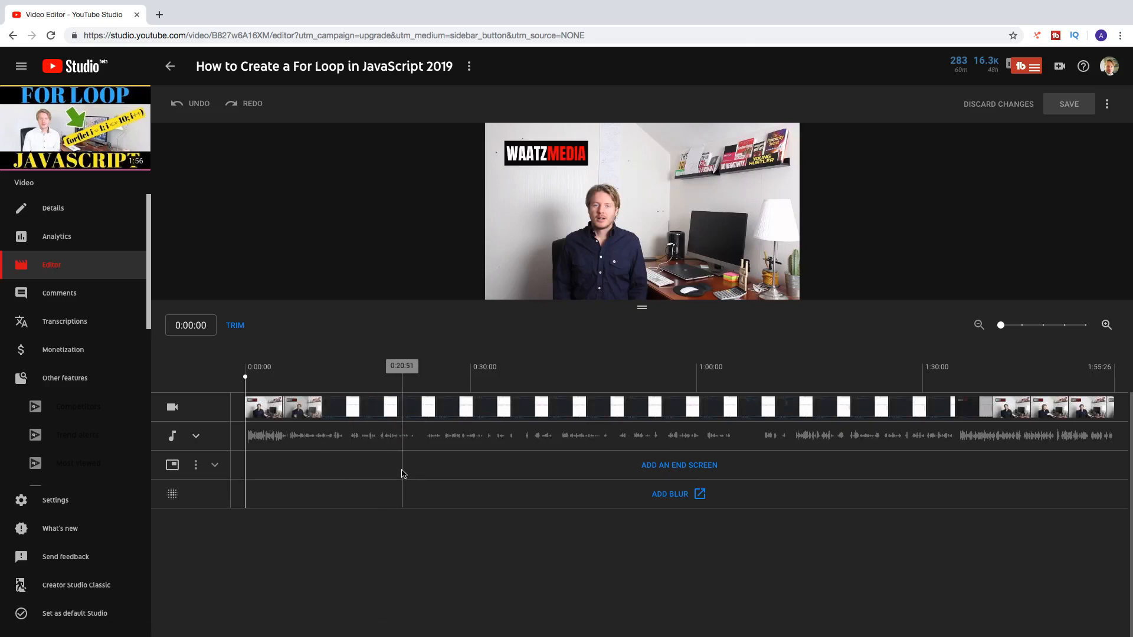
click(674, 468)
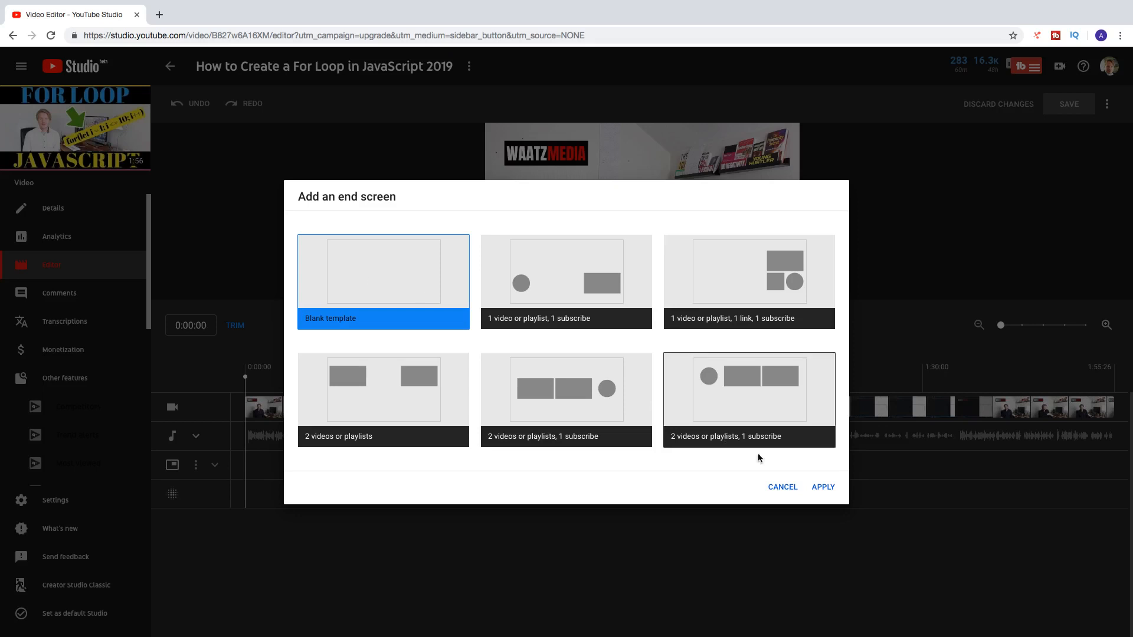
click(824, 487)
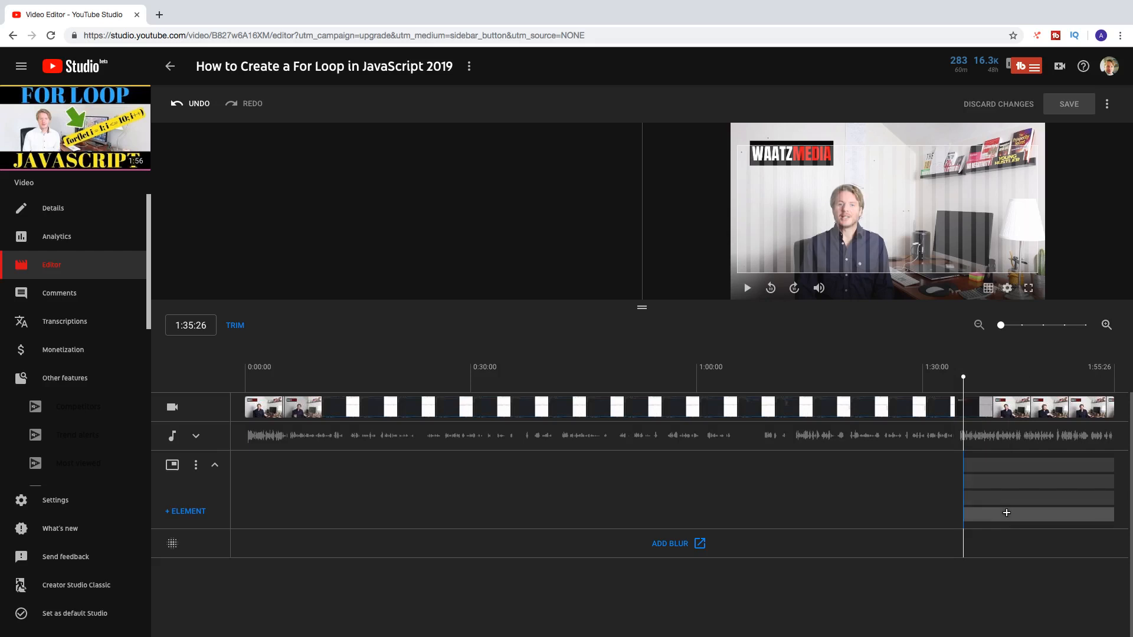
Step: Add a "Most recent upload" video element to the end screen, place it in the frame's upper-right corner and enlarge it
click(1010, 468)
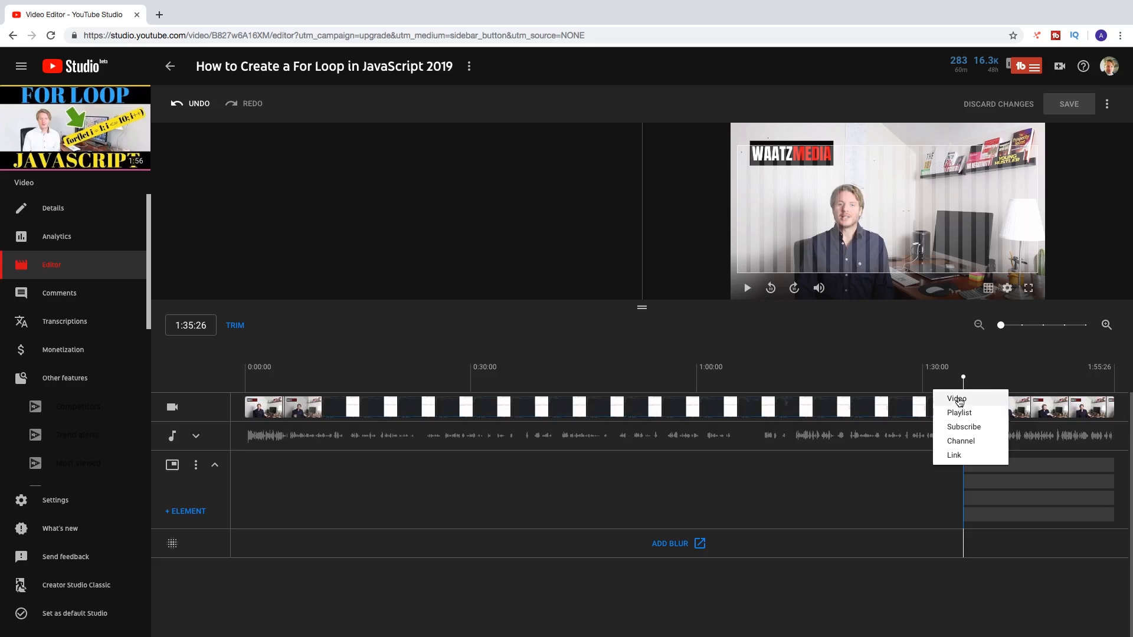
click(959, 402)
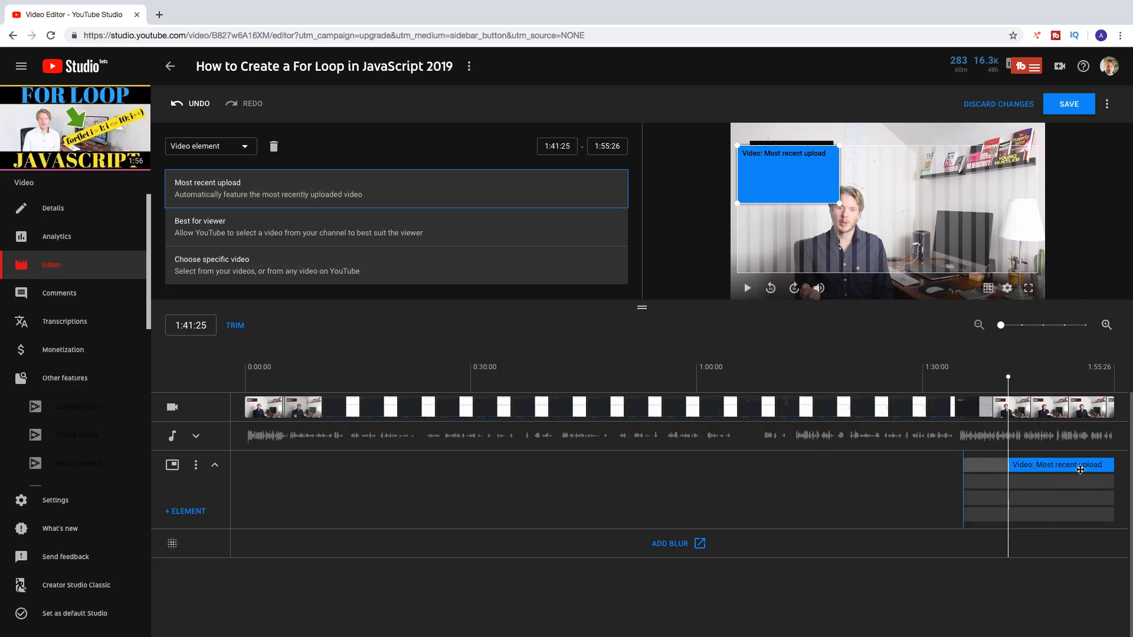
drag(811, 174, 1008, 174)
drag(934, 205, 906, 235)
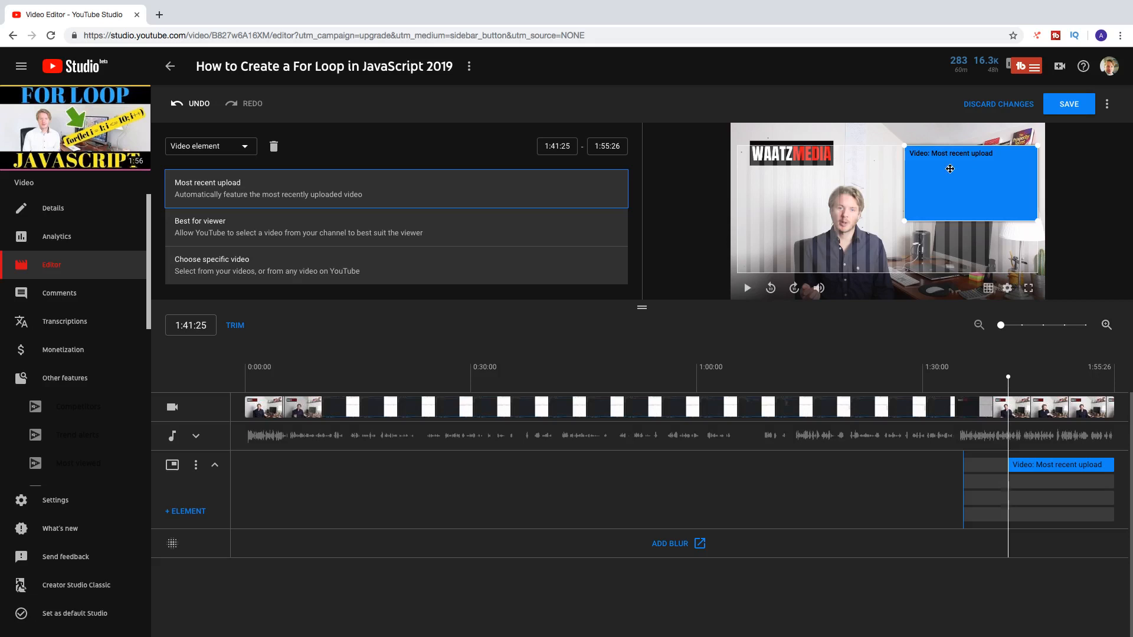
Step: Adjust the video element's timing so it runs from 1:35:26 to the end of the video at 1:55:26
drag(1009, 465, 1028, 465)
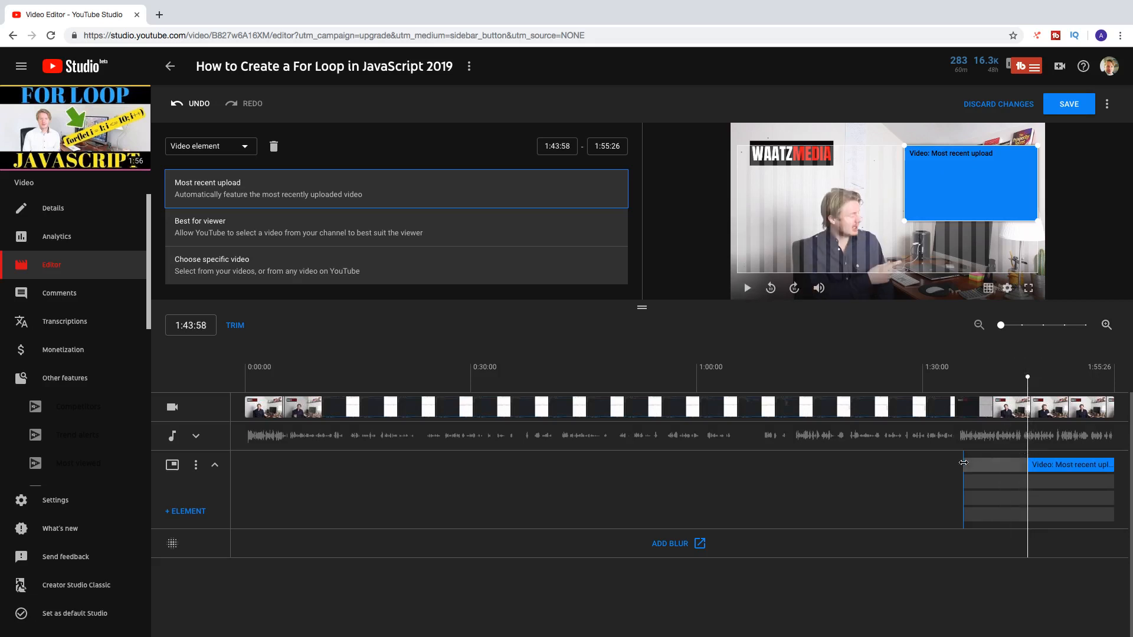
mouse_move(963, 463)
drag(1028, 465, 964, 466)
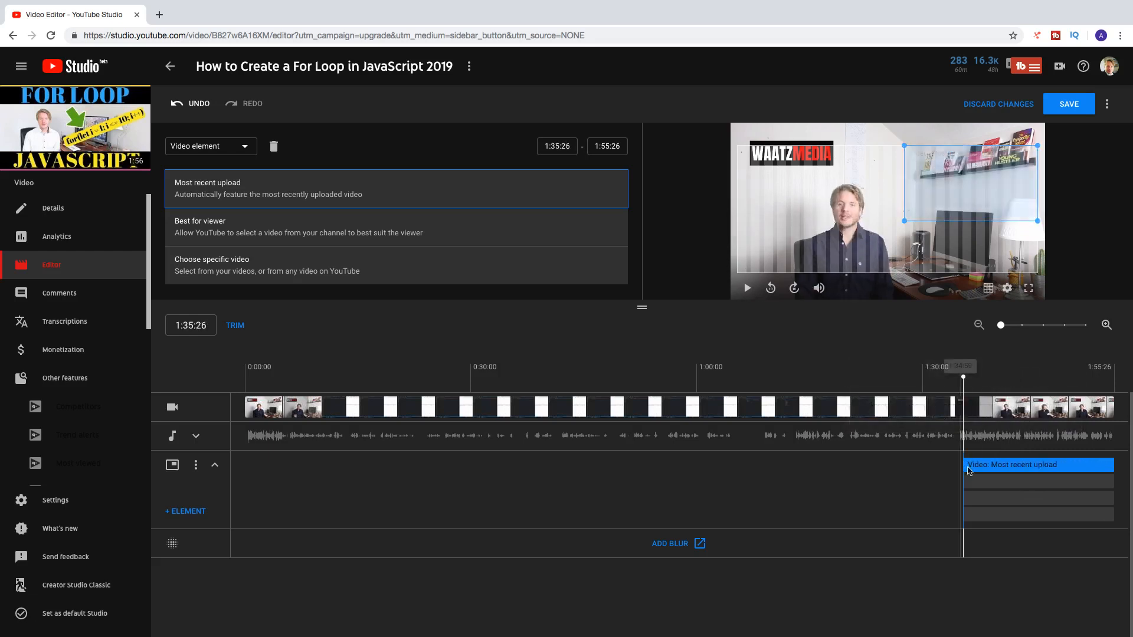
mouse_move(1118, 469)
mouse_down()
mouse_move(1043, 467)
mouse_move(1118, 468)
mouse_up()
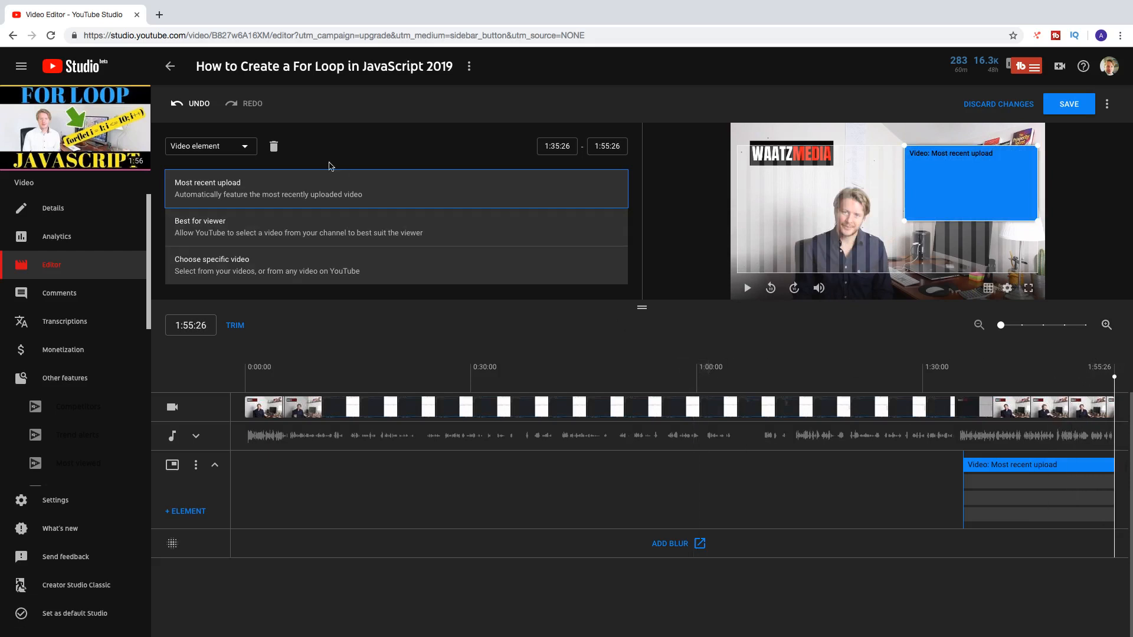
Step: Start adding a playlist element on the second end screen row, below the video element
click(243, 148)
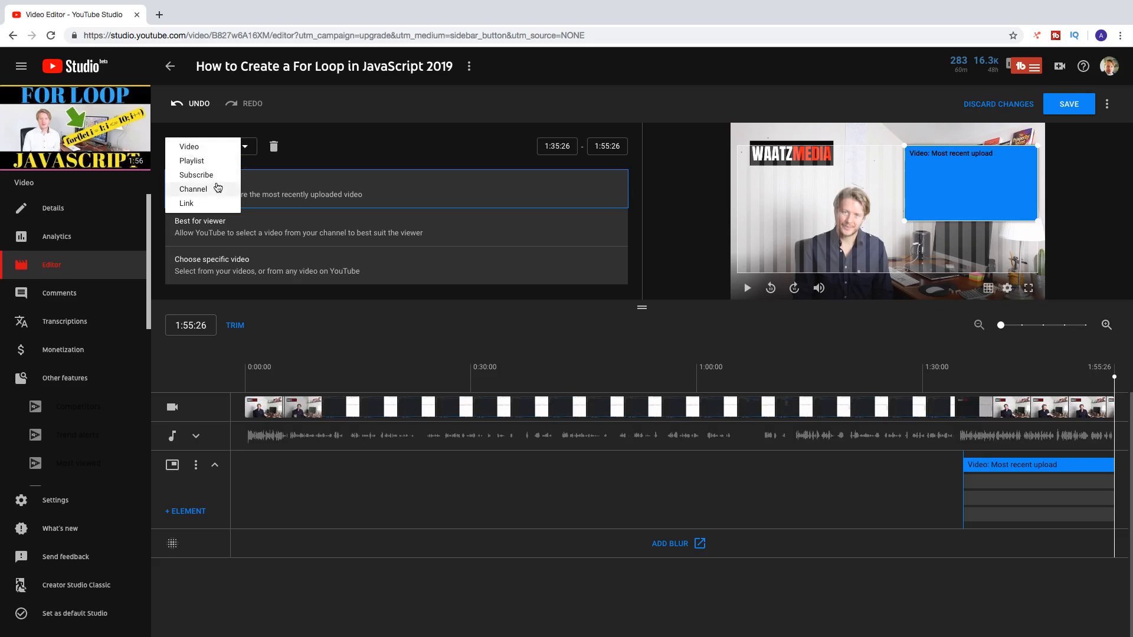
click(990, 464)
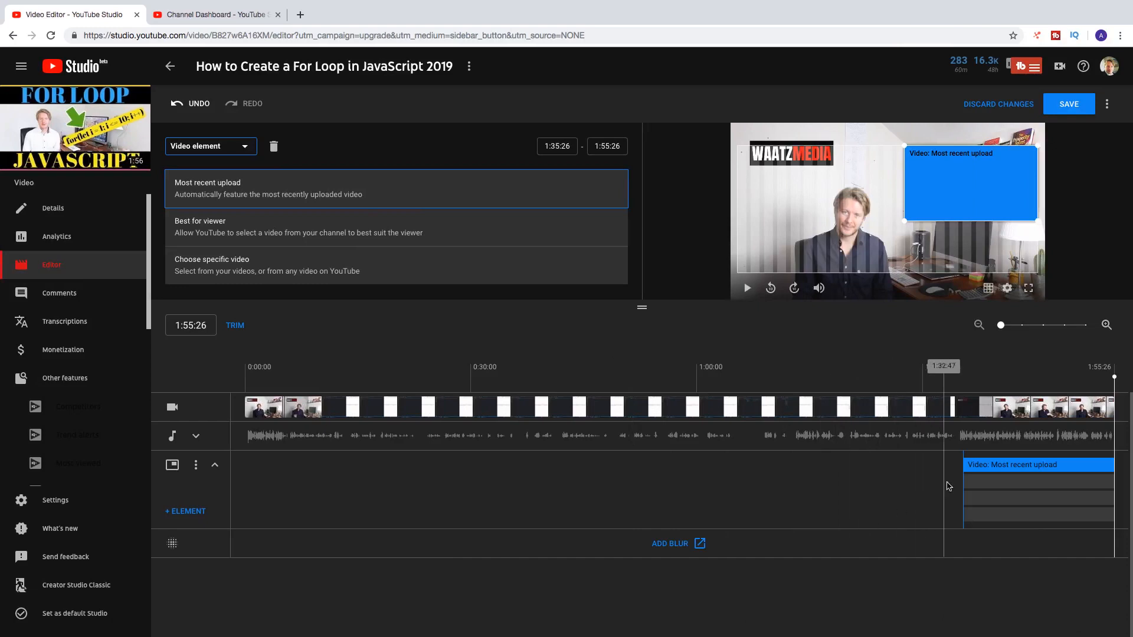
click(1001, 483)
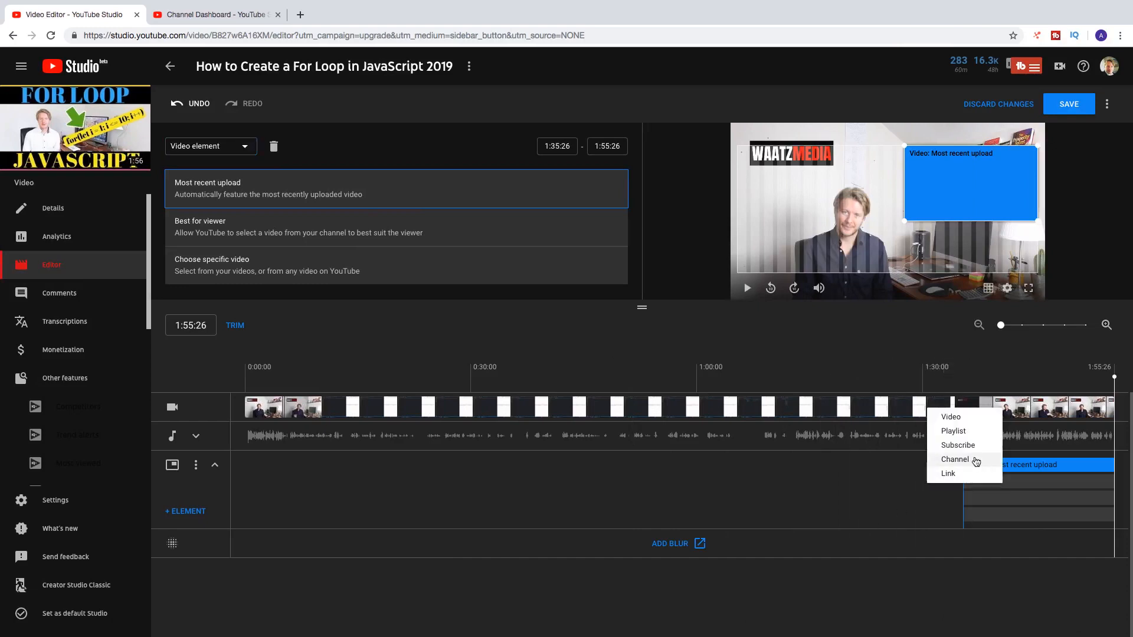
click(953, 432)
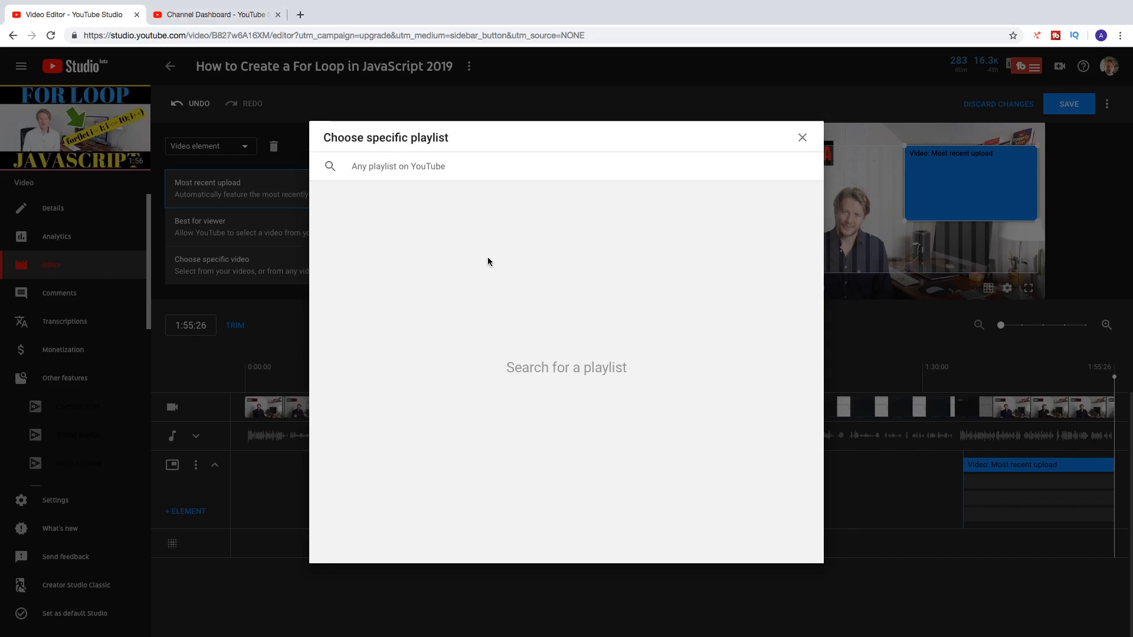
Step: In the channel dashboard's browser tab, open the channel's playlists and bring up "Instagram Tutorials 2019" for editing
click(224, 17)
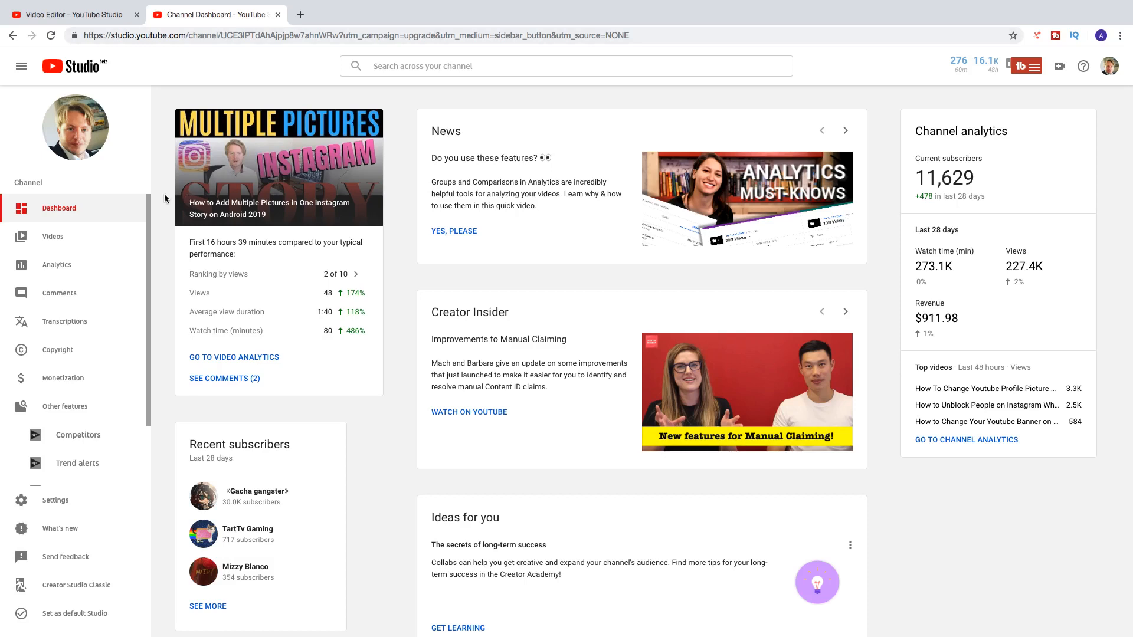
mouse_move(60, 404)
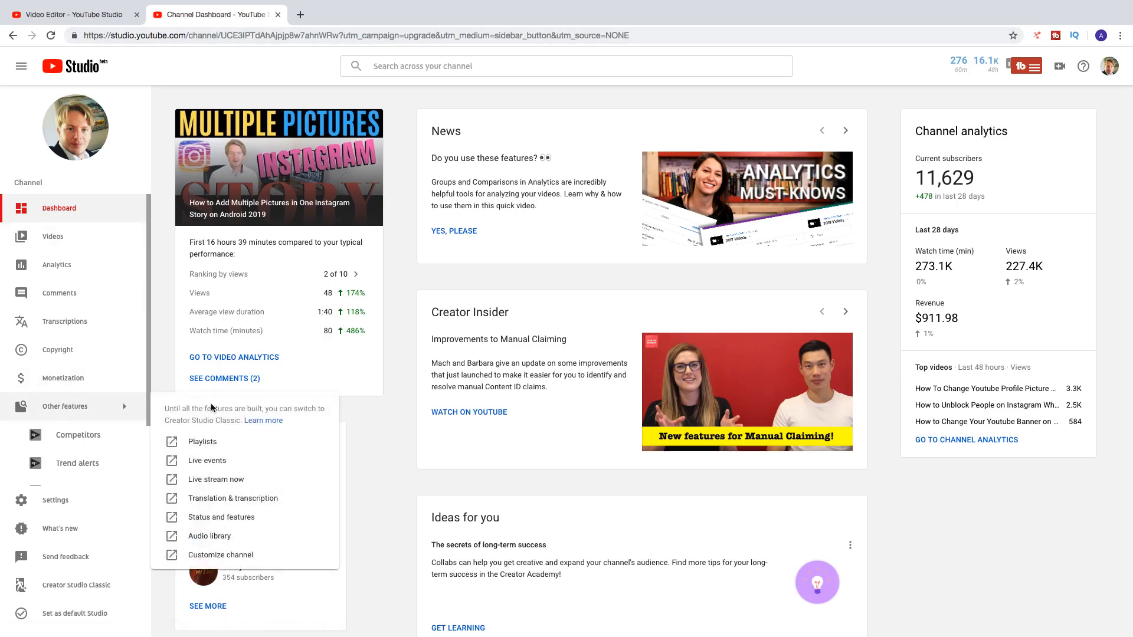
click(207, 442)
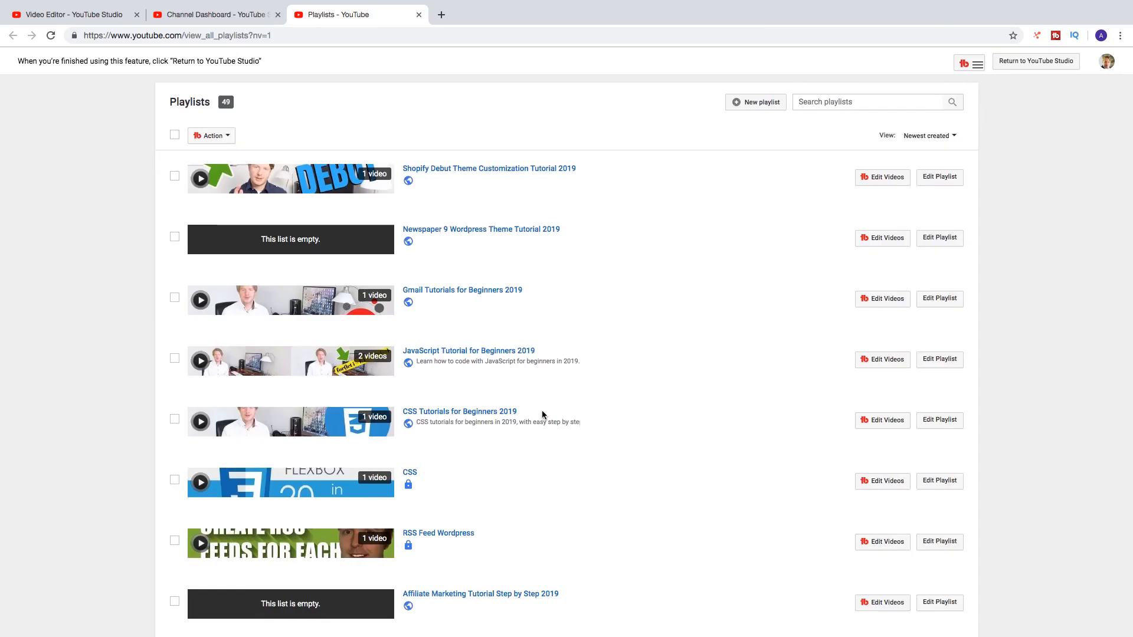
scroll(543, 415, down, 7)
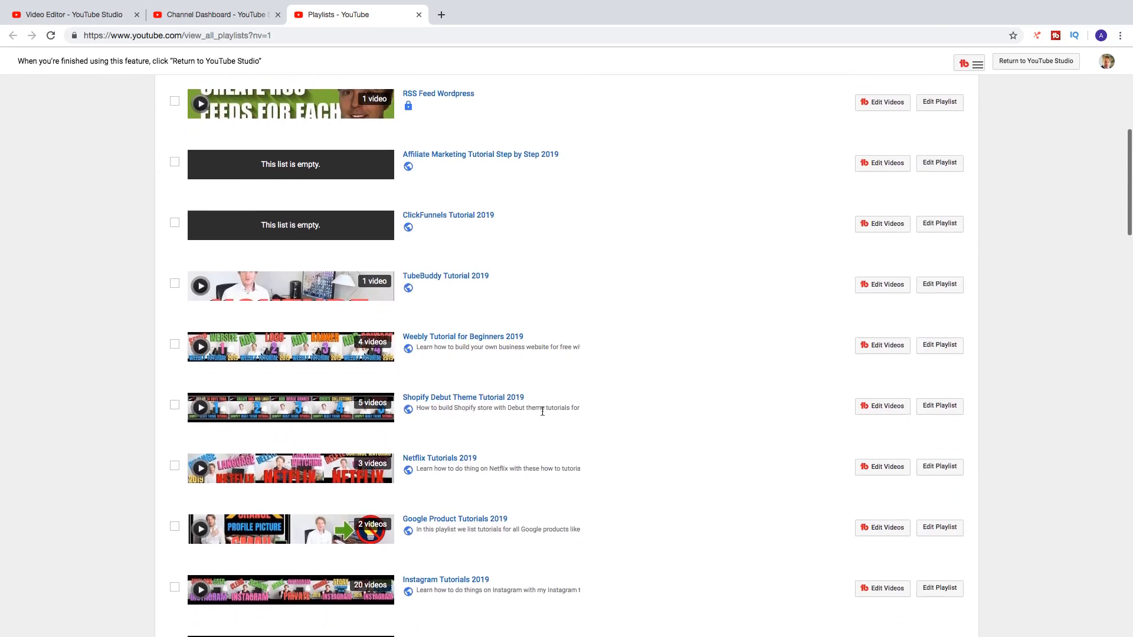
scroll(543, 412, down, 5)
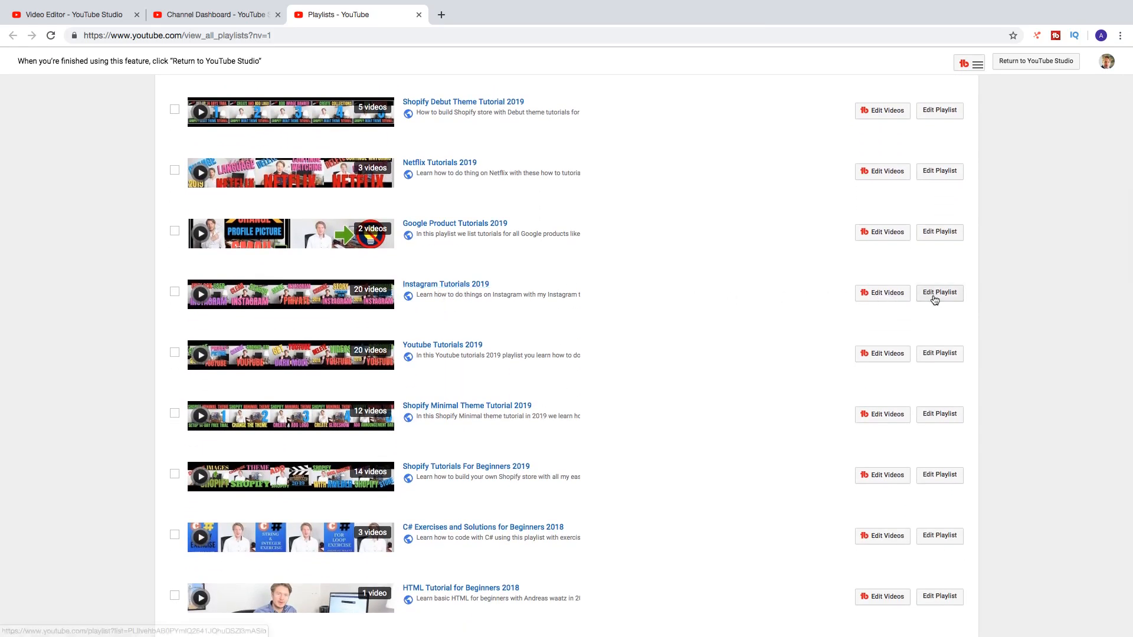
click(935, 295)
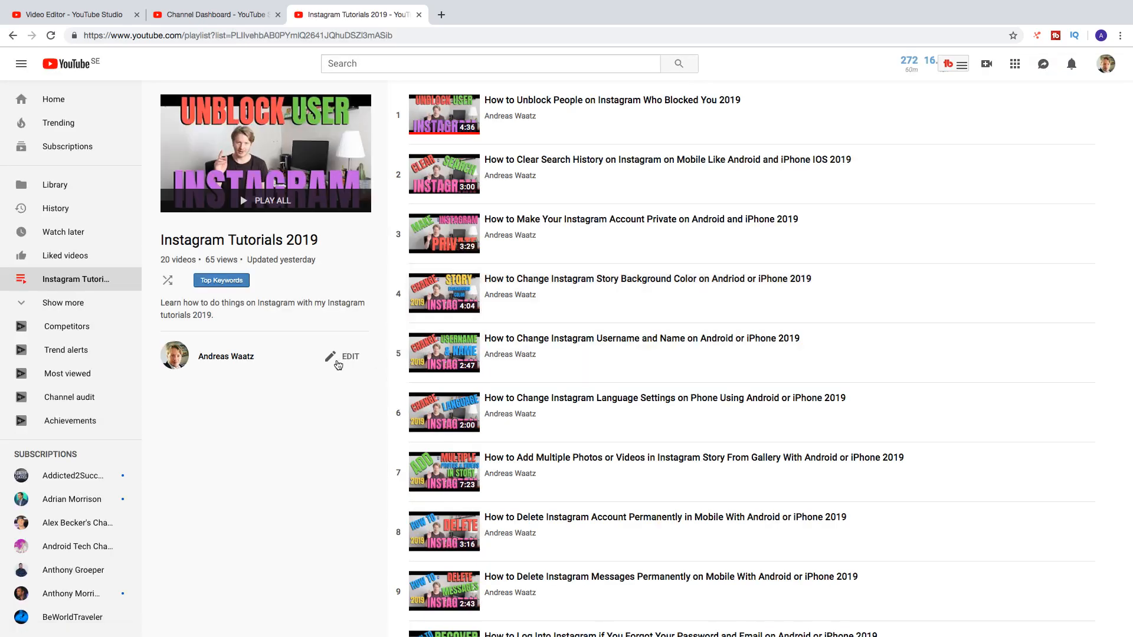
click(340, 360)
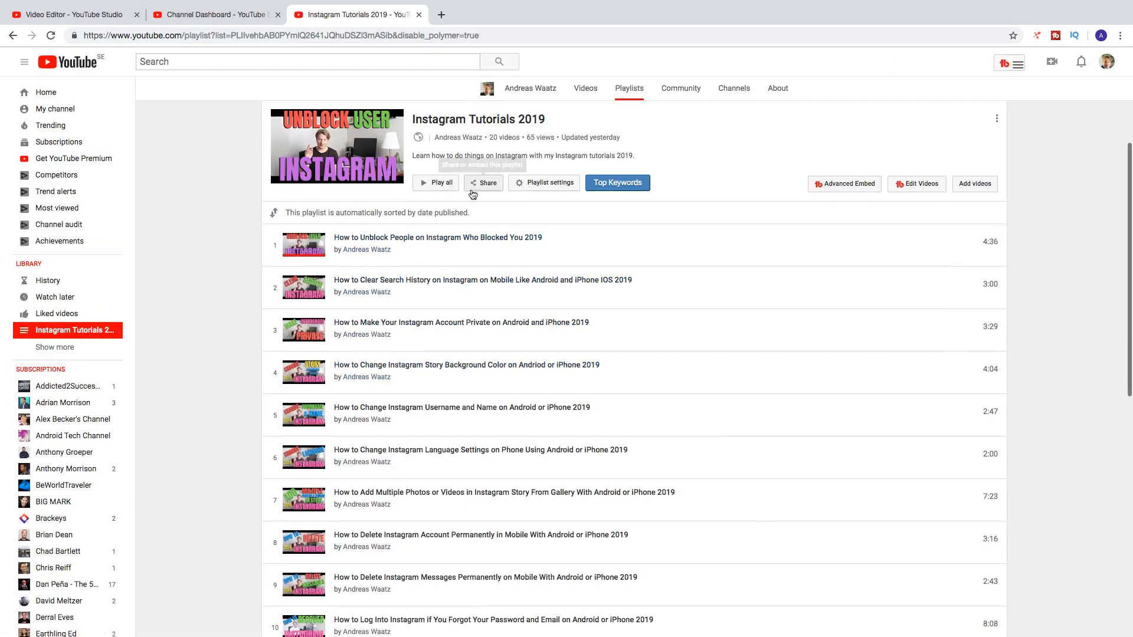
Step: Copy the share link of the "Instagram Tutorials 2019" playlist
click(483, 183)
right_click(537, 268)
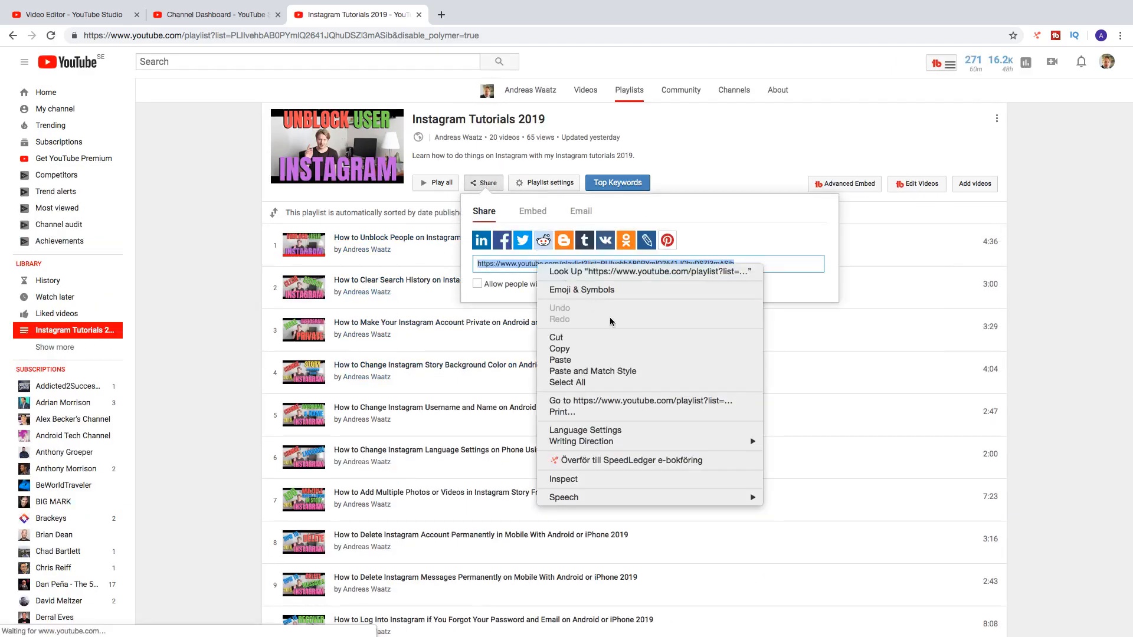
click(603, 350)
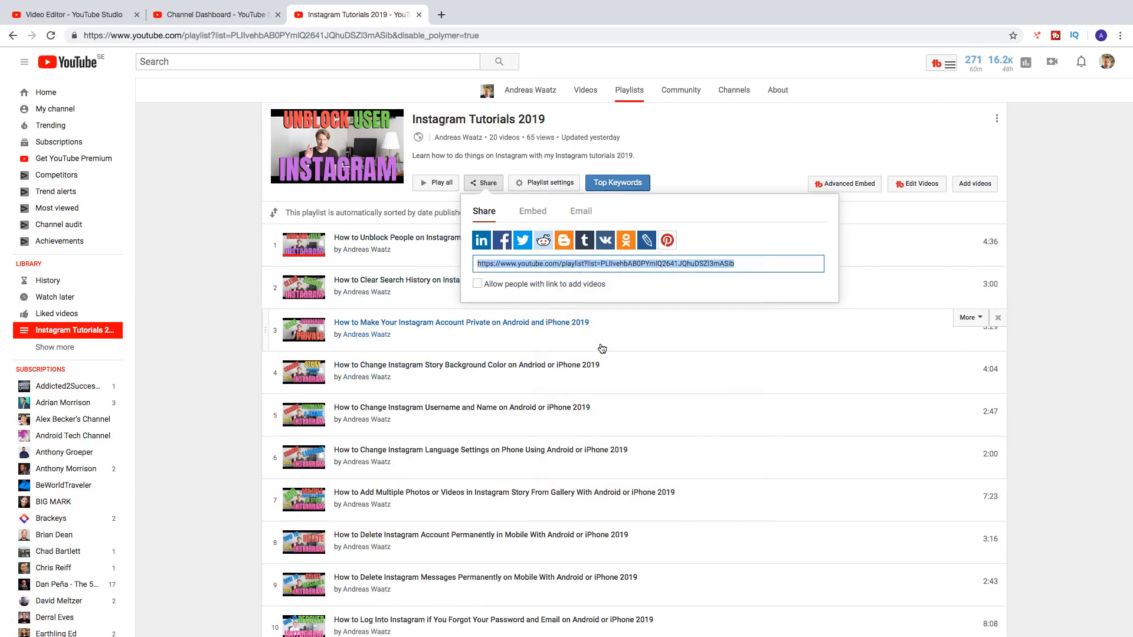
Step: Return to the video editor's browser tab and search for the playlist using the copied link
click(74, 14)
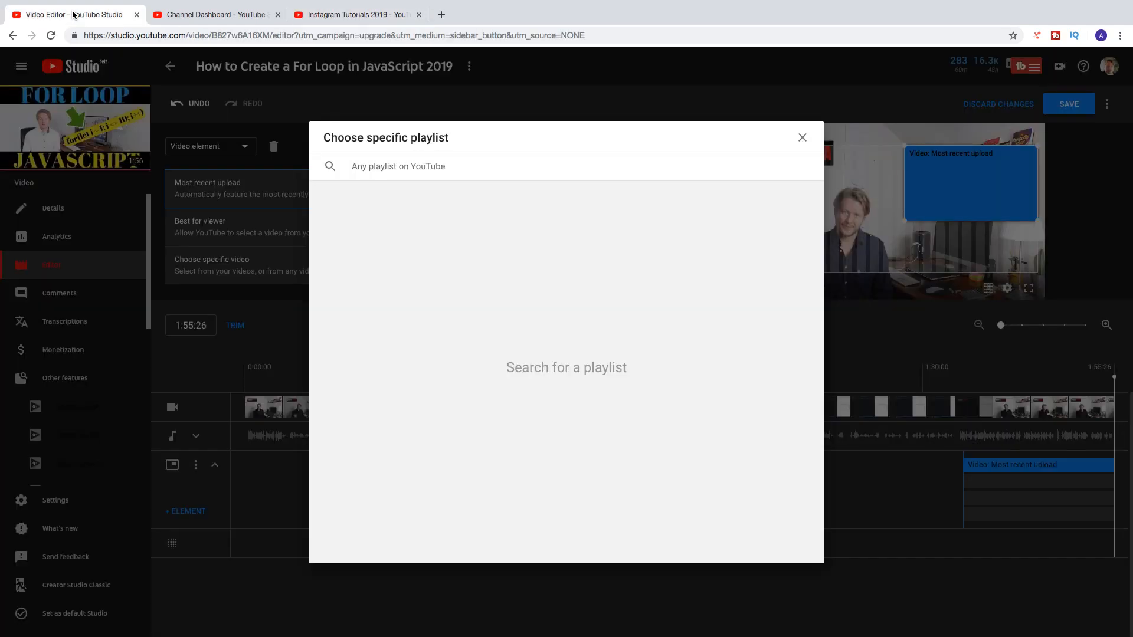
right_click(401, 170)
click(458, 242)
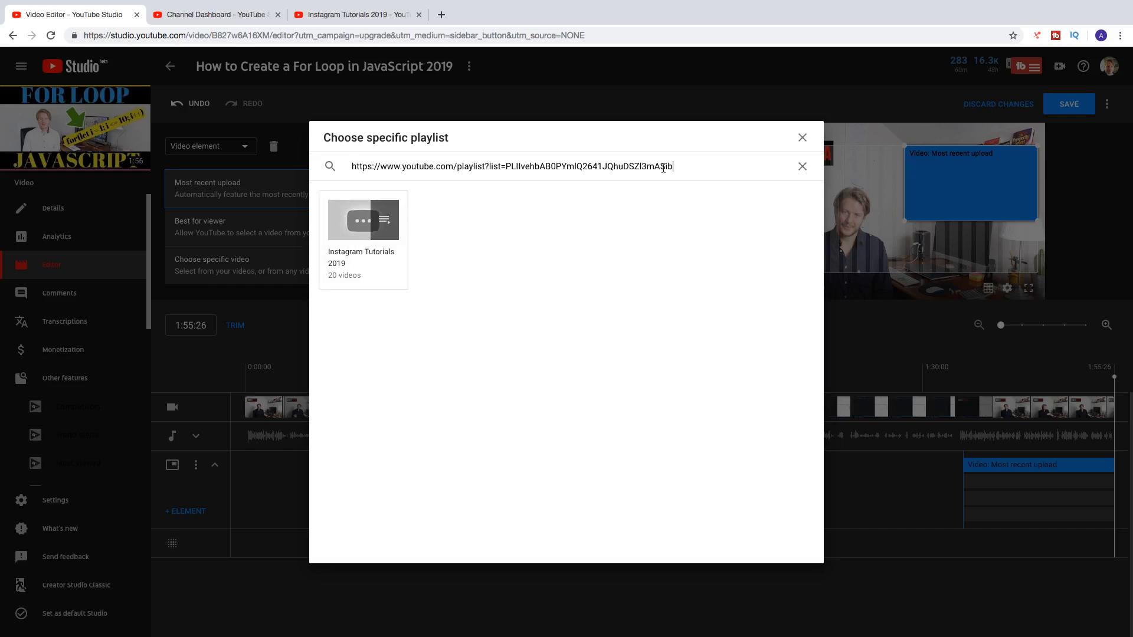
Step: Replace the link search with the channel owner's name plus "instagram" and choose the "Instagram Tutorials 2019" playlist
triple_click(583, 159)
key(BackSpace)
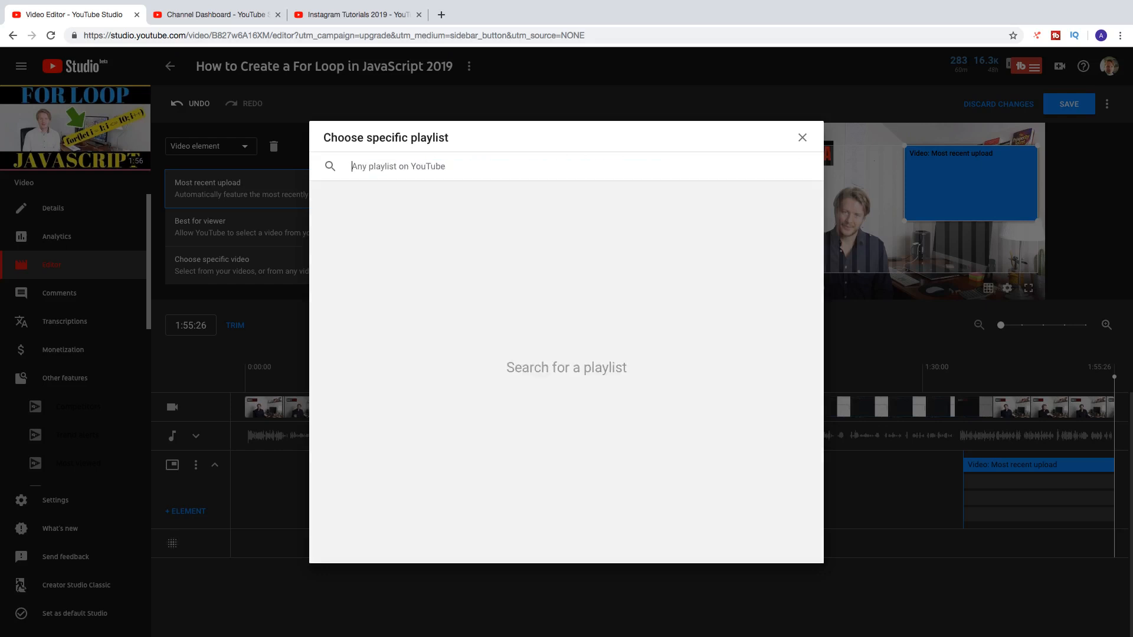
text(Andreas)
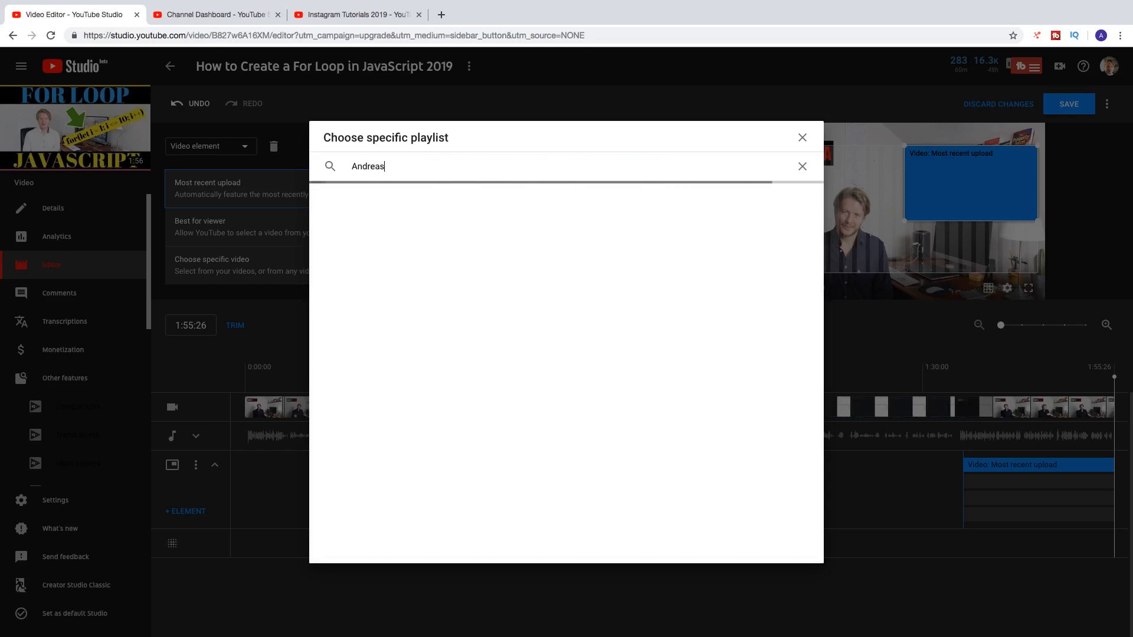
text( Waatz )
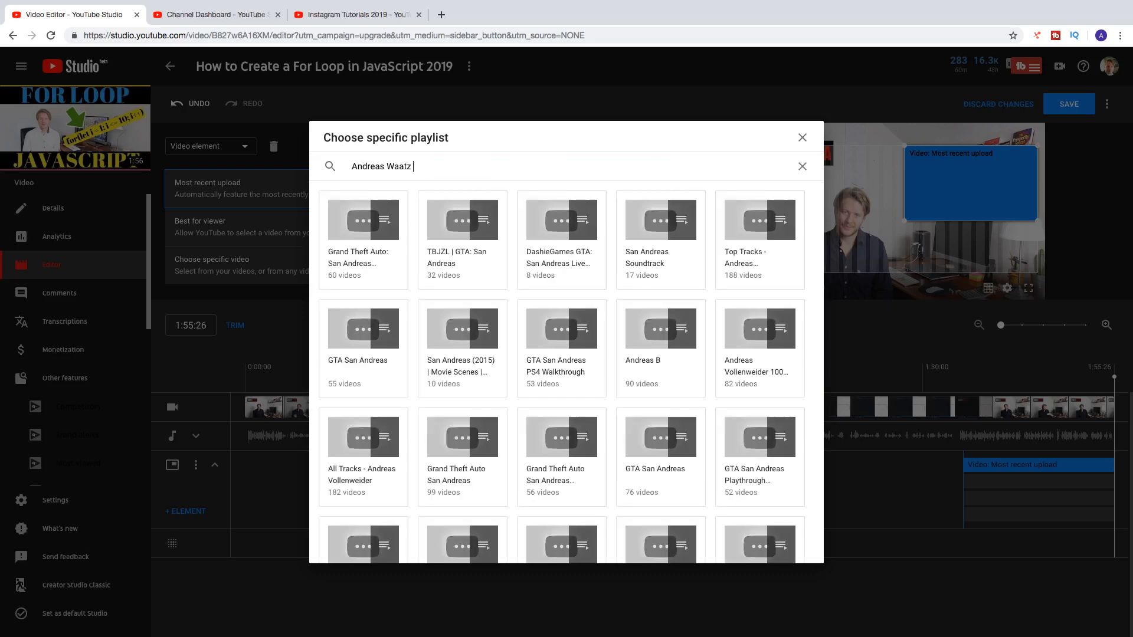
text(ins)
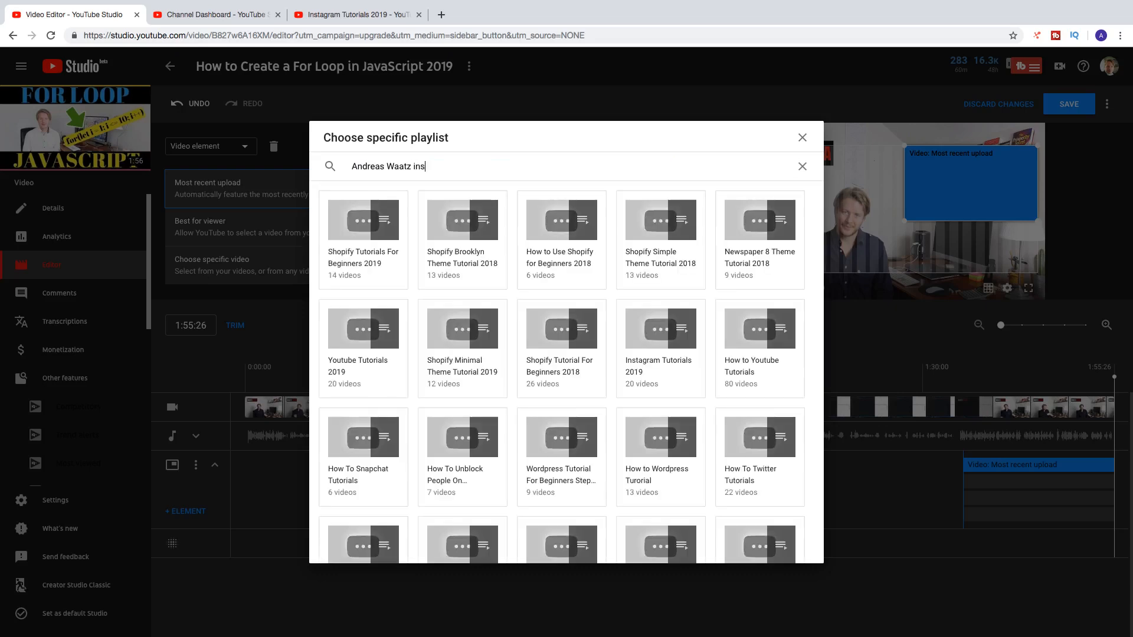
text(tagram)
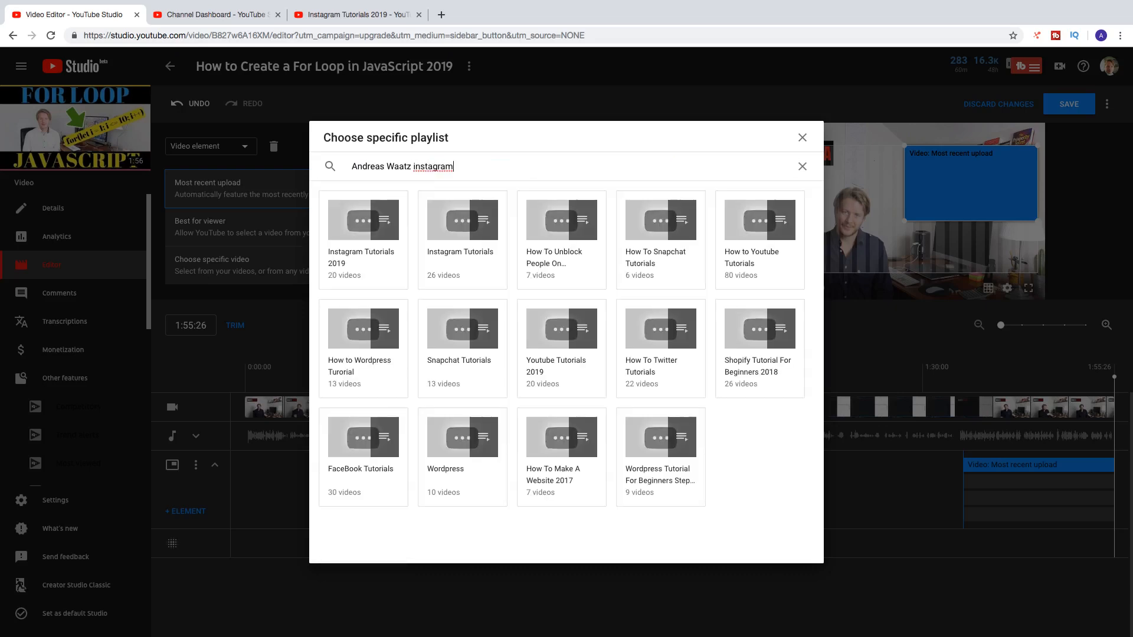
click(361, 240)
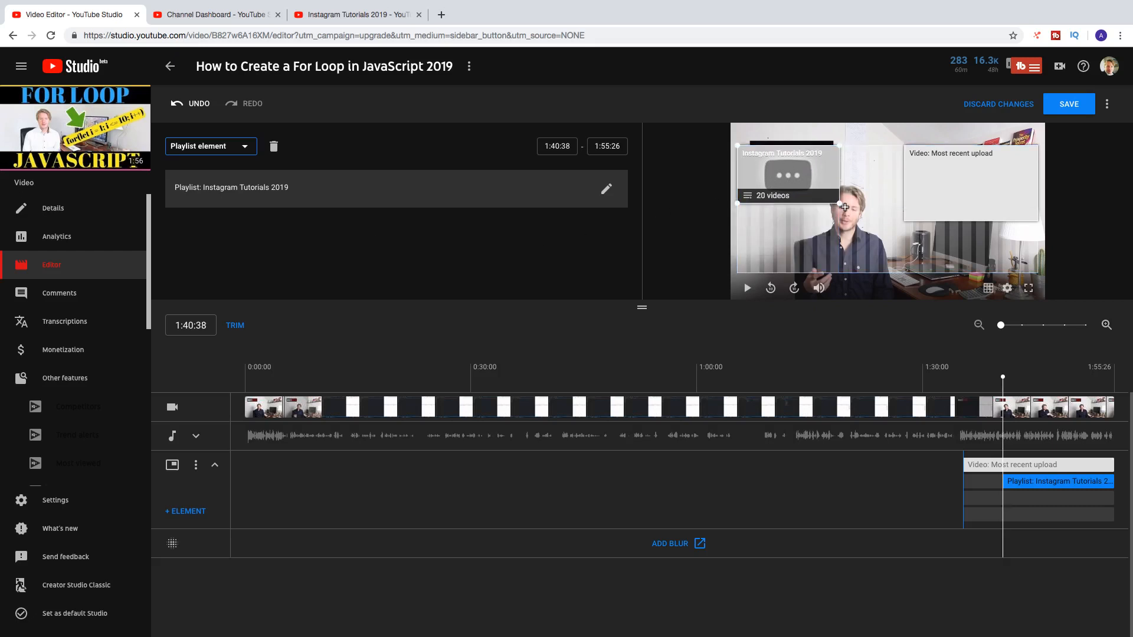
Step: Try resizing the playlist element on the video preview and stretch its timing to run from 1:35:26 to 1:55:26
drag(843, 205, 795, 145)
drag(1002, 483, 963, 483)
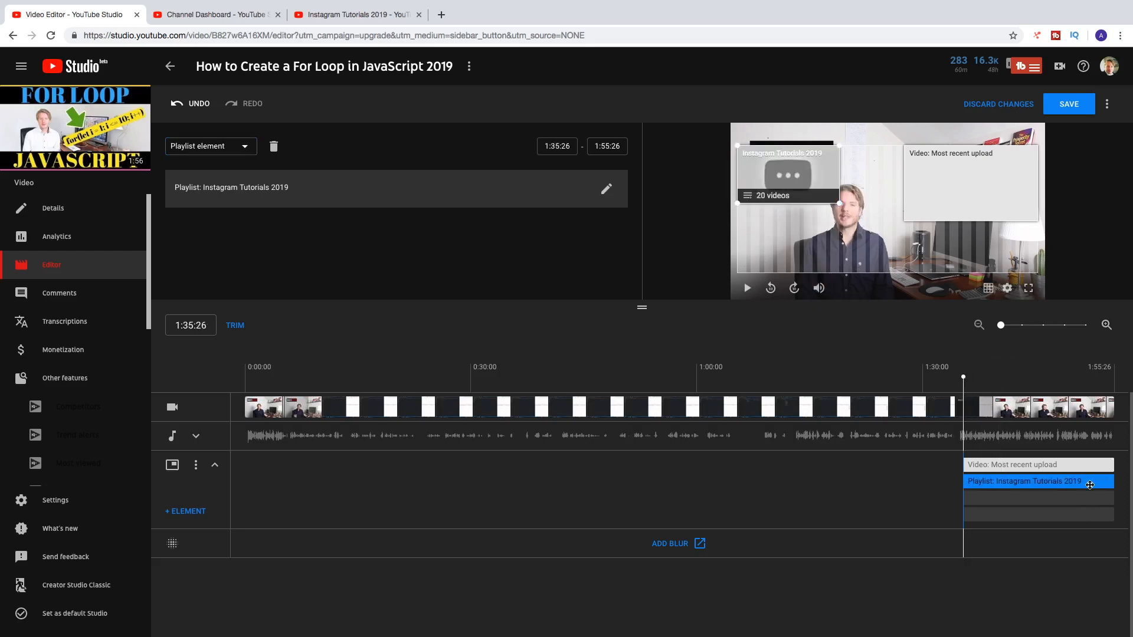
click(1114, 481)
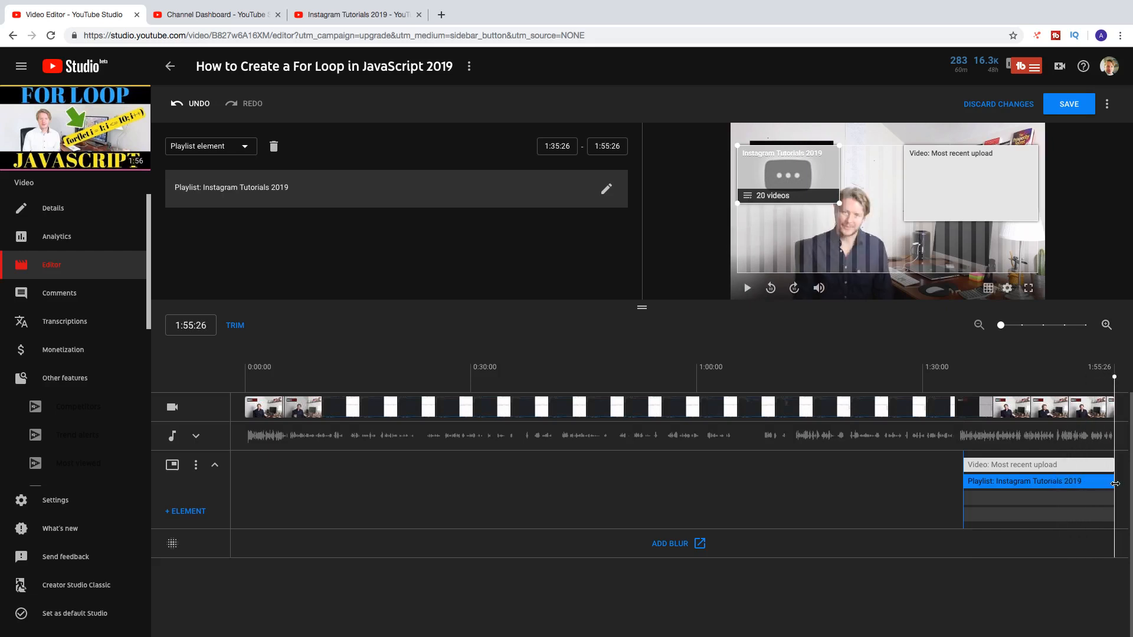
mouse_move(964, 482)
mouse_down()
mouse_move(1033, 484)
mouse_move(963, 481)
mouse_up()
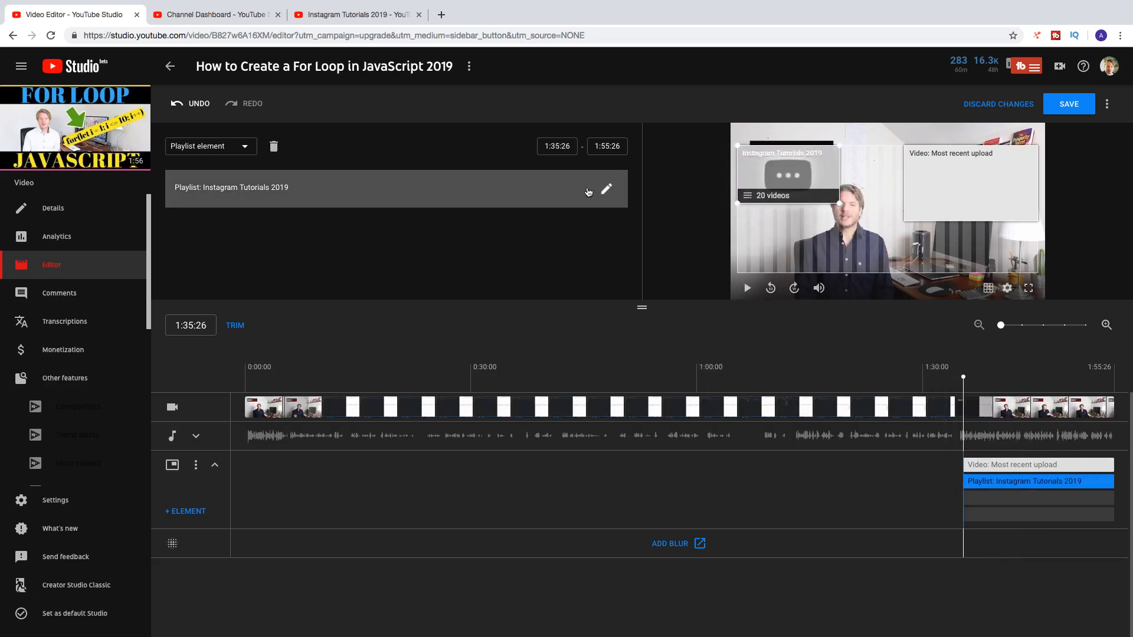
click(607, 189)
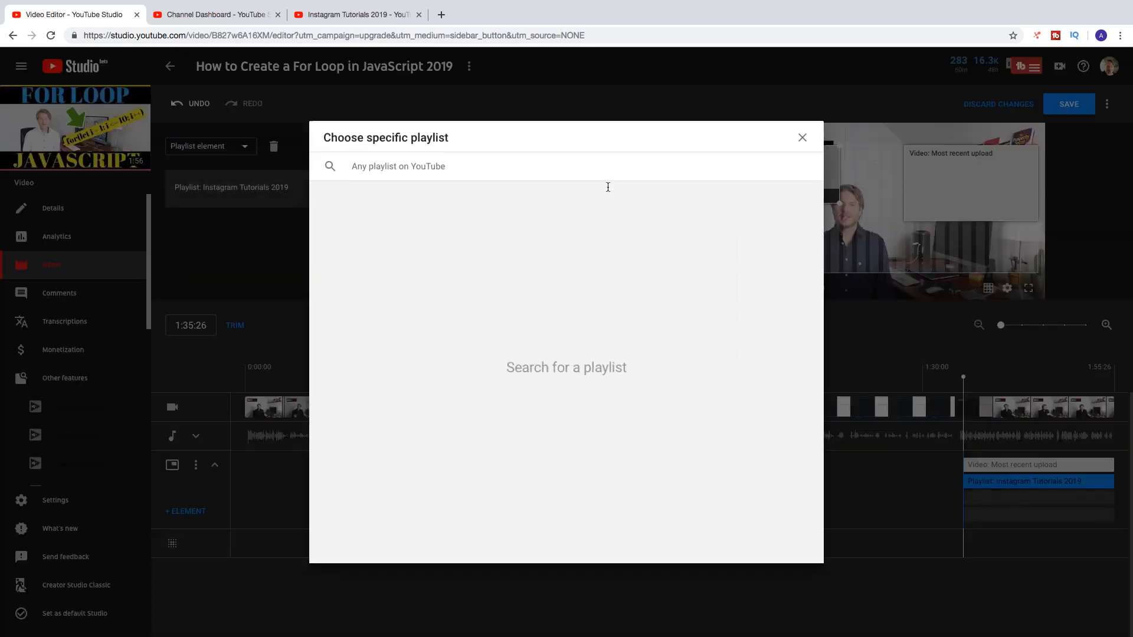
click(802, 138)
click(240, 147)
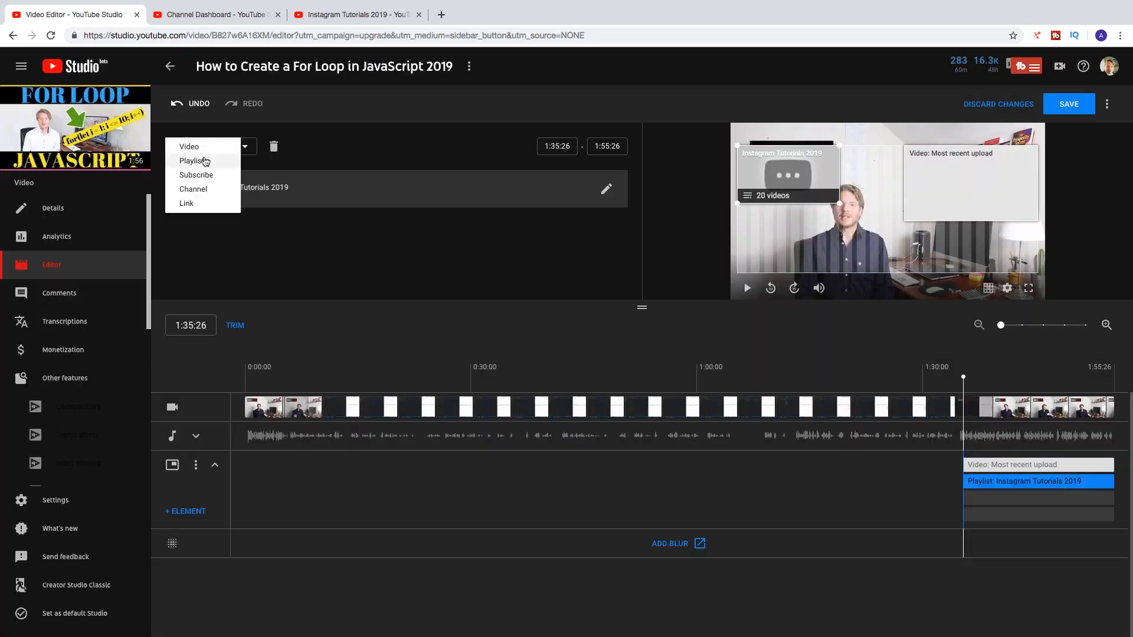
click(240, 254)
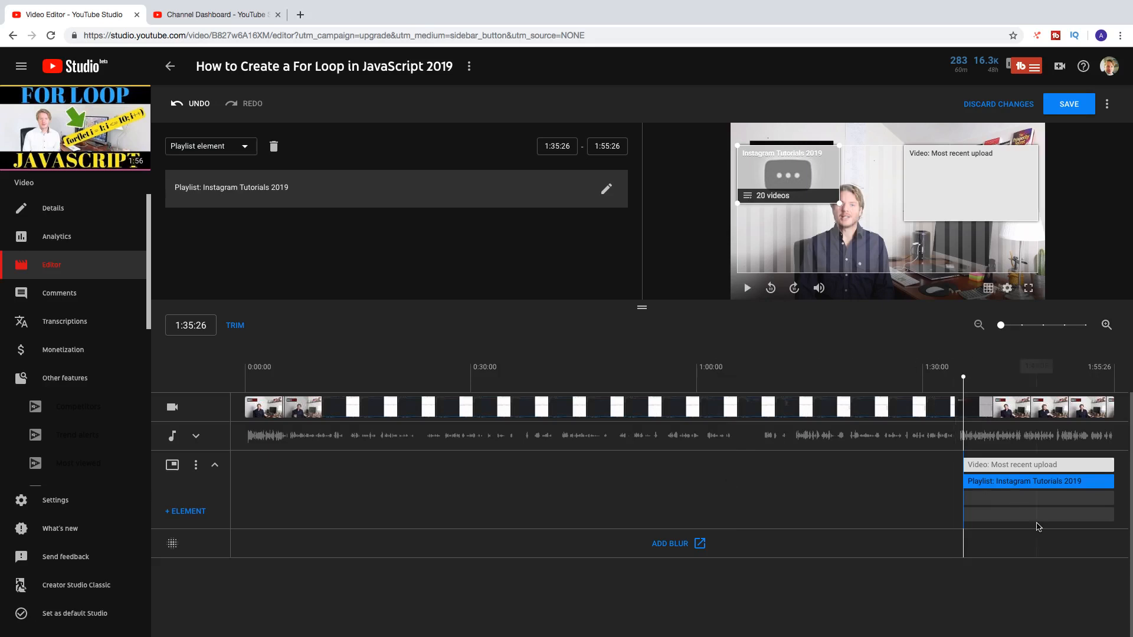
Step: Add a subscribe element on the third end screen row and play a short preview of it
click(1019, 503)
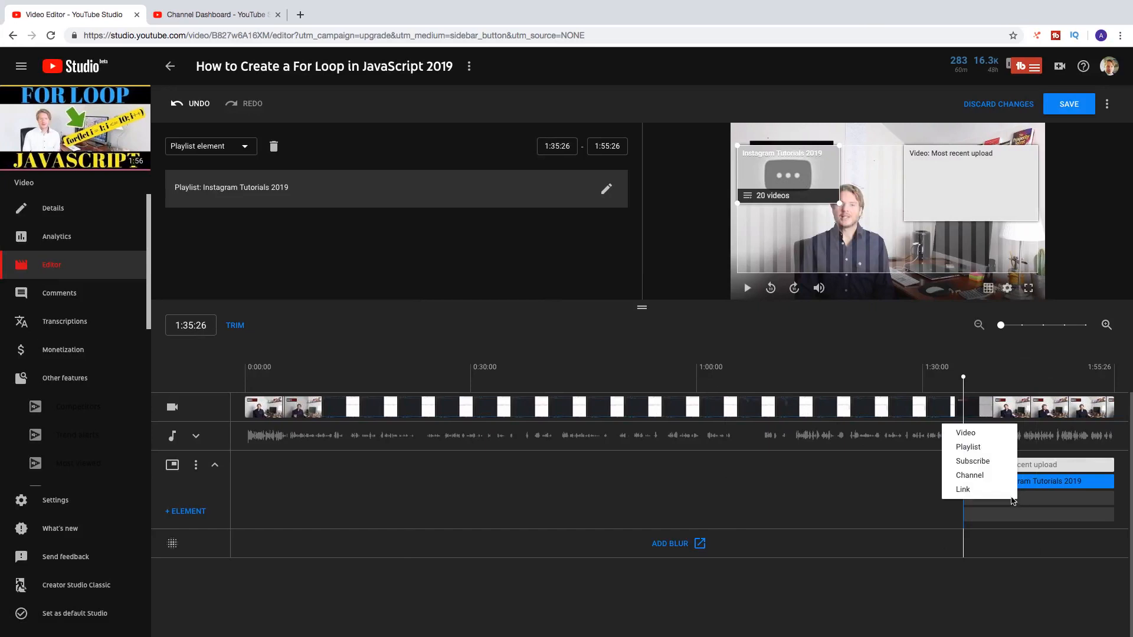
click(979, 466)
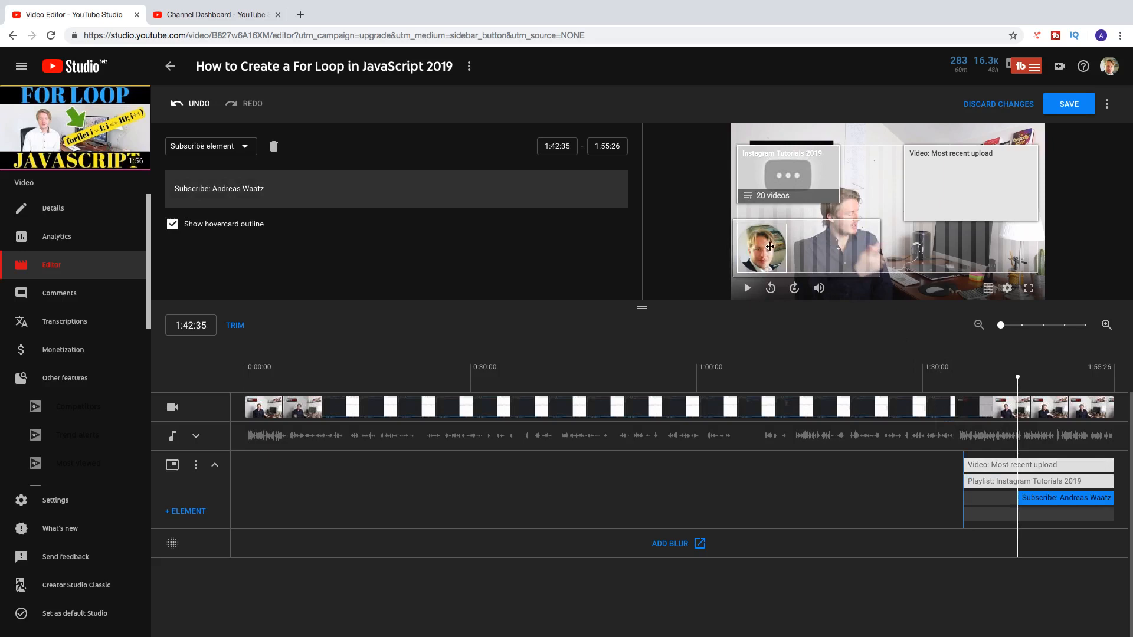
click(747, 288)
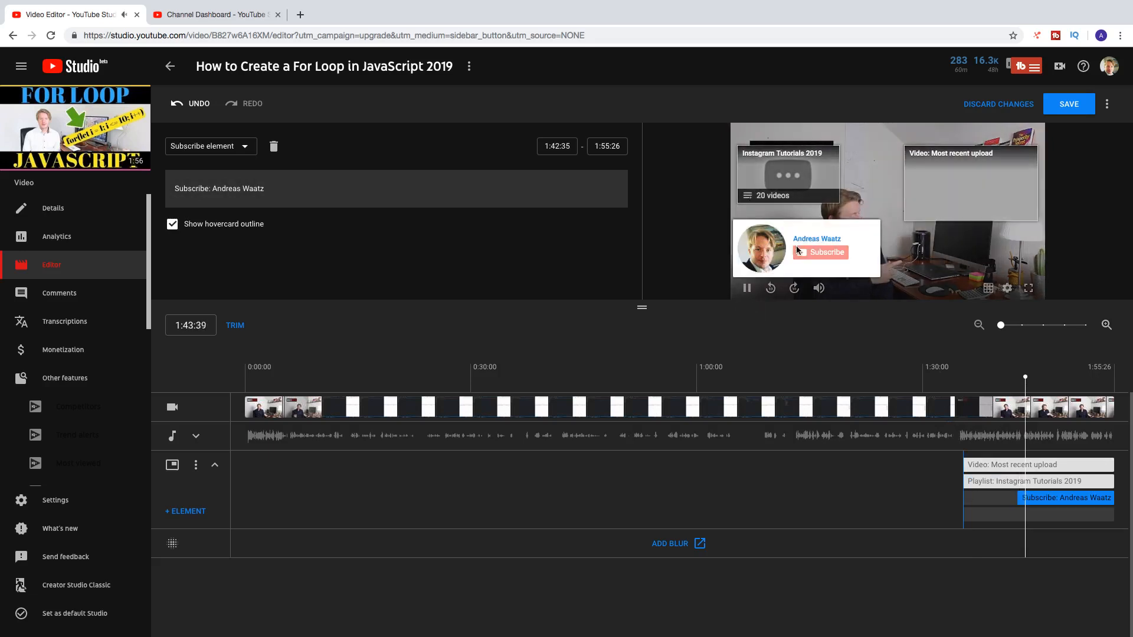
click(748, 288)
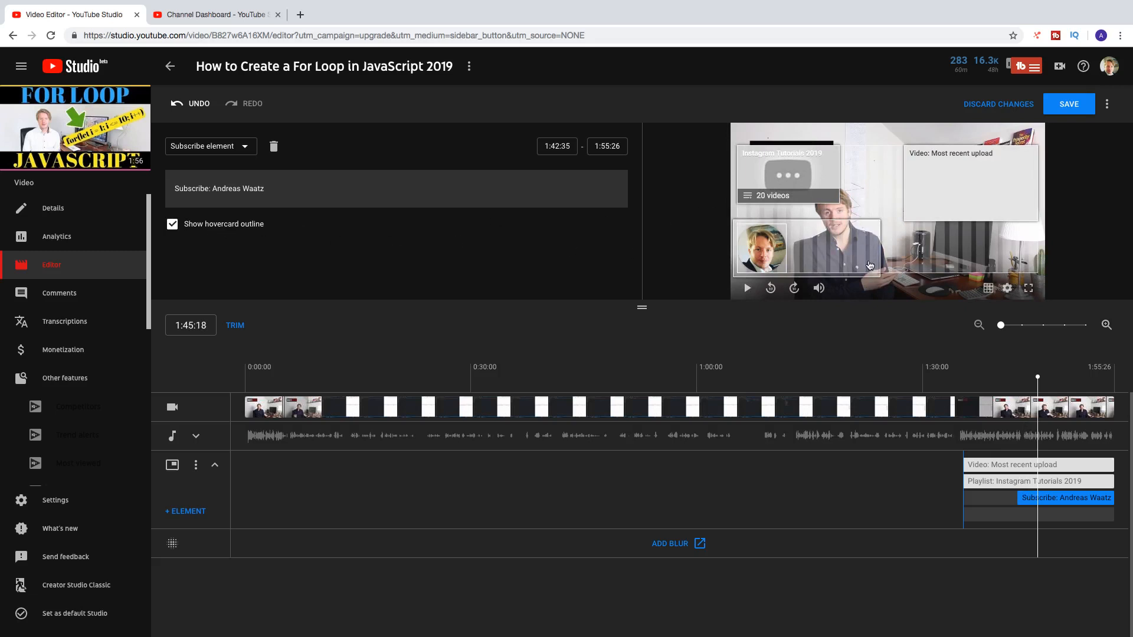
Step: With its hovercard outline turned off, move the subscribe element beneath the most recent upload video and shrink the video element slightly to clear the overlap
click(172, 224)
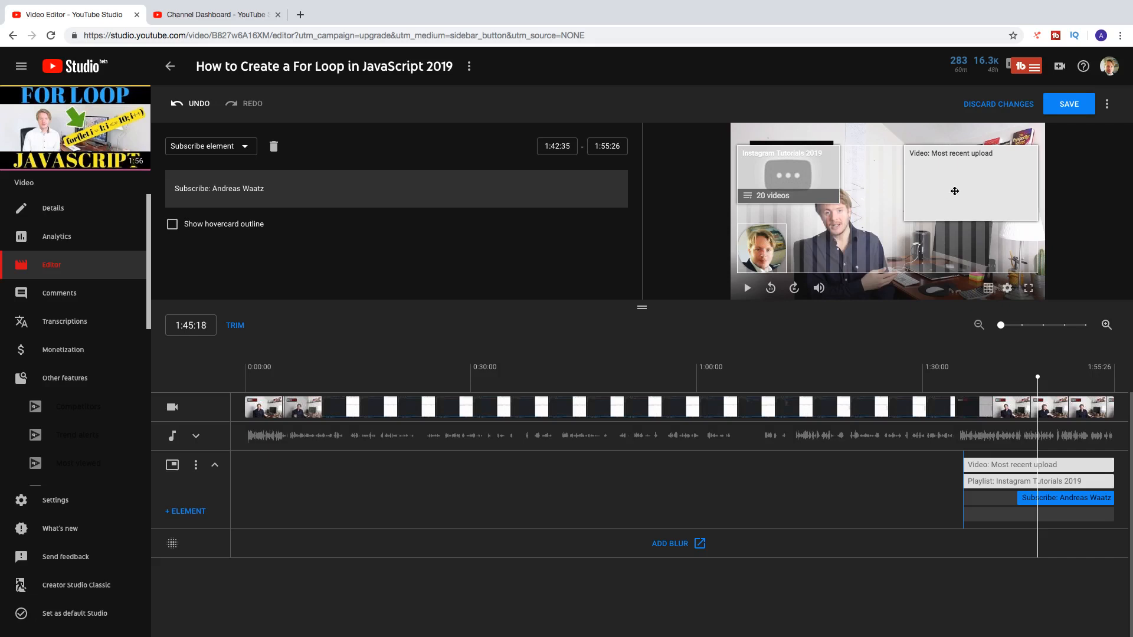
drag(753, 255, 928, 254)
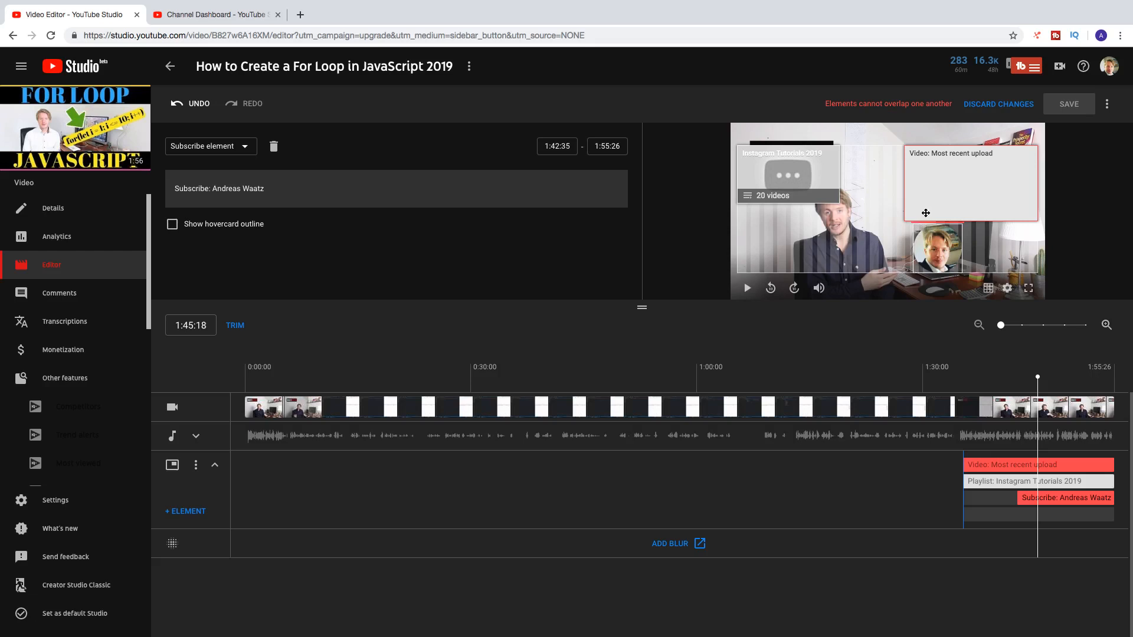
click(924, 201)
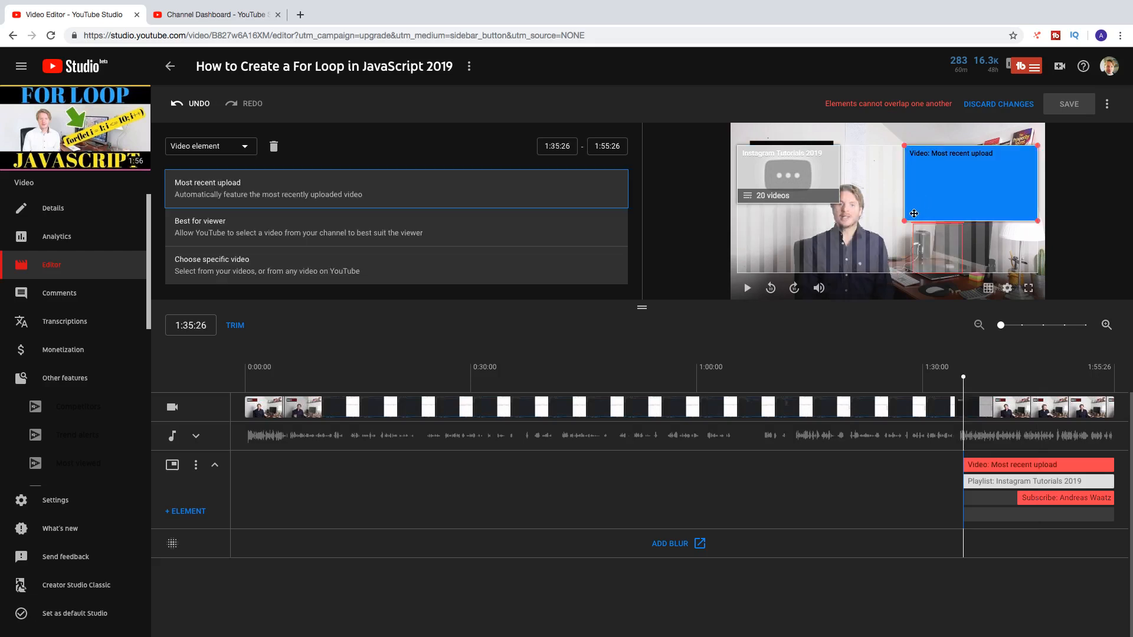
drag(904, 221, 911, 220)
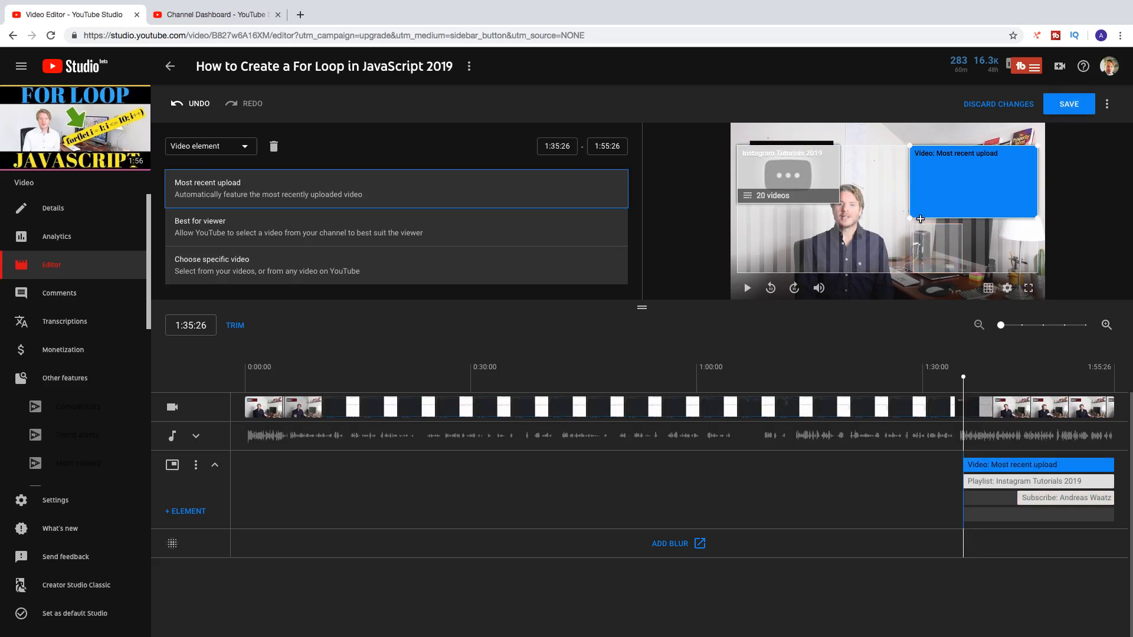
Step: Show the subscribe element's hovercard outline again and shift the element further right beneath the video element
click(925, 242)
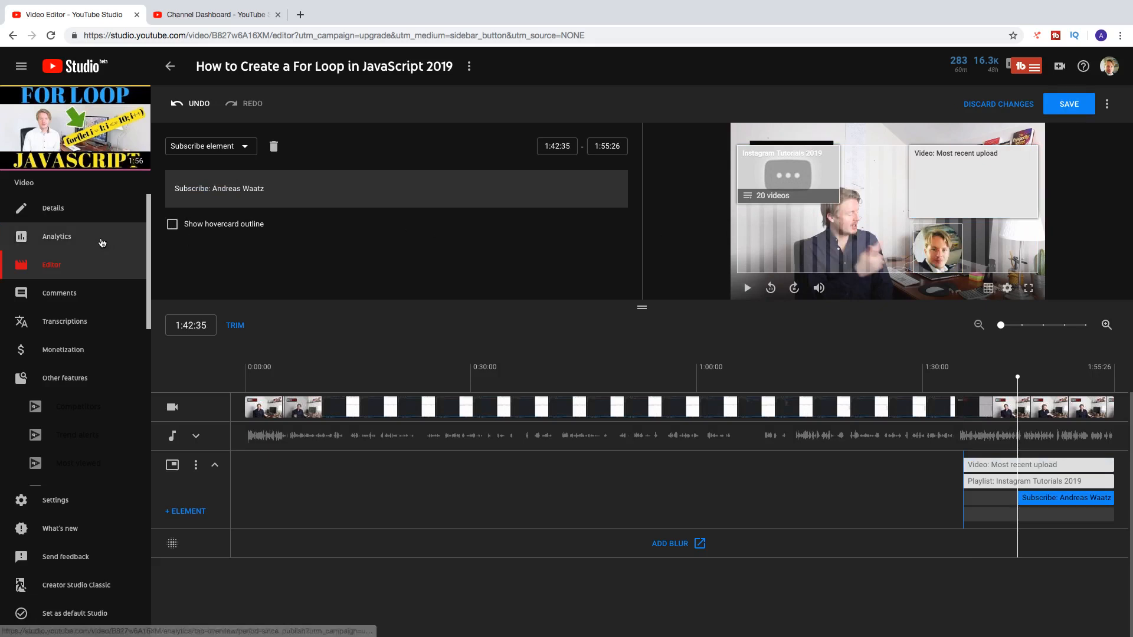
click(172, 225)
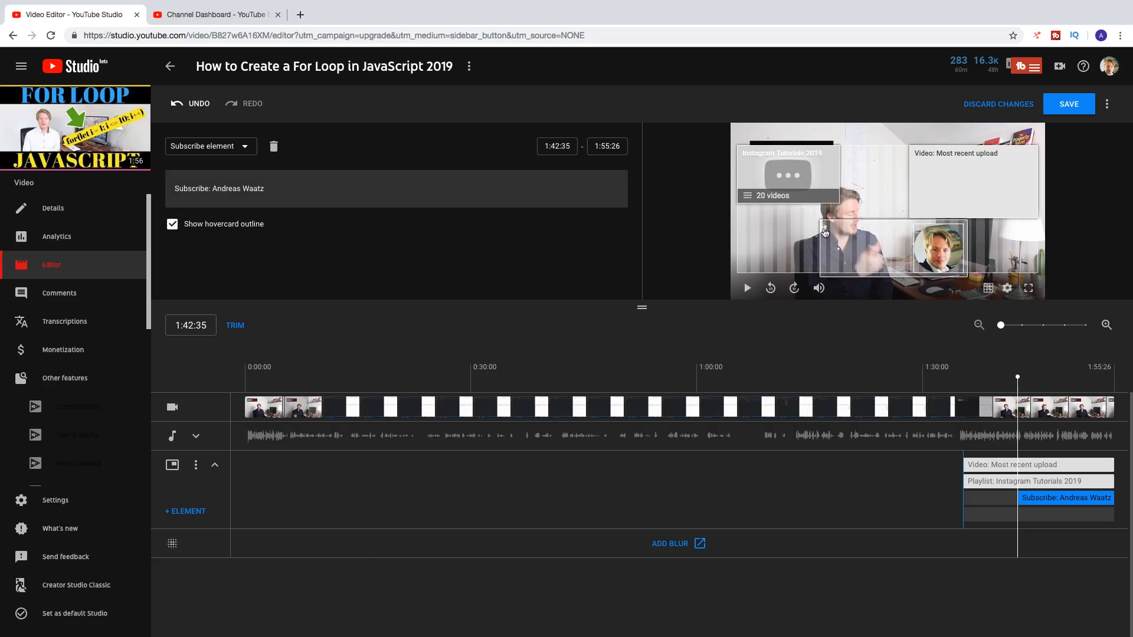
mouse_move(921, 236)
mouse_down()
mouse_move(910, 224)
mouse_move(977, 260)
mouse_move(939, 262)
mouse_move(984, 262)
mouse_up()
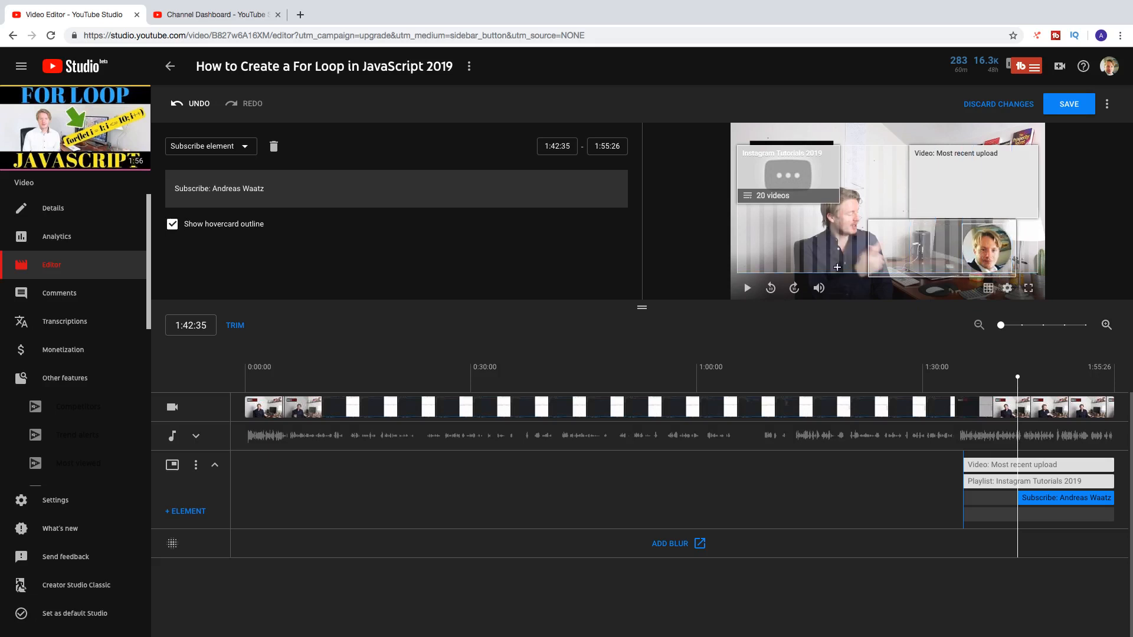
Step: Play the end screen preview with the sound muted to check the subscribe element's hovercard, and pause it
click(747, 288)
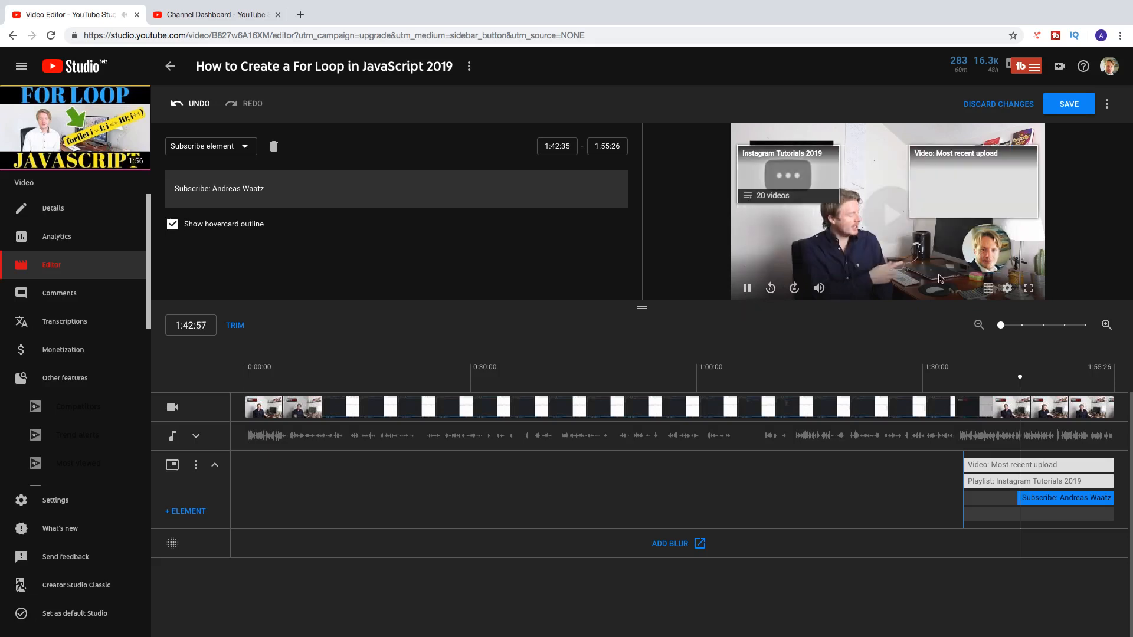
click(818, 288)
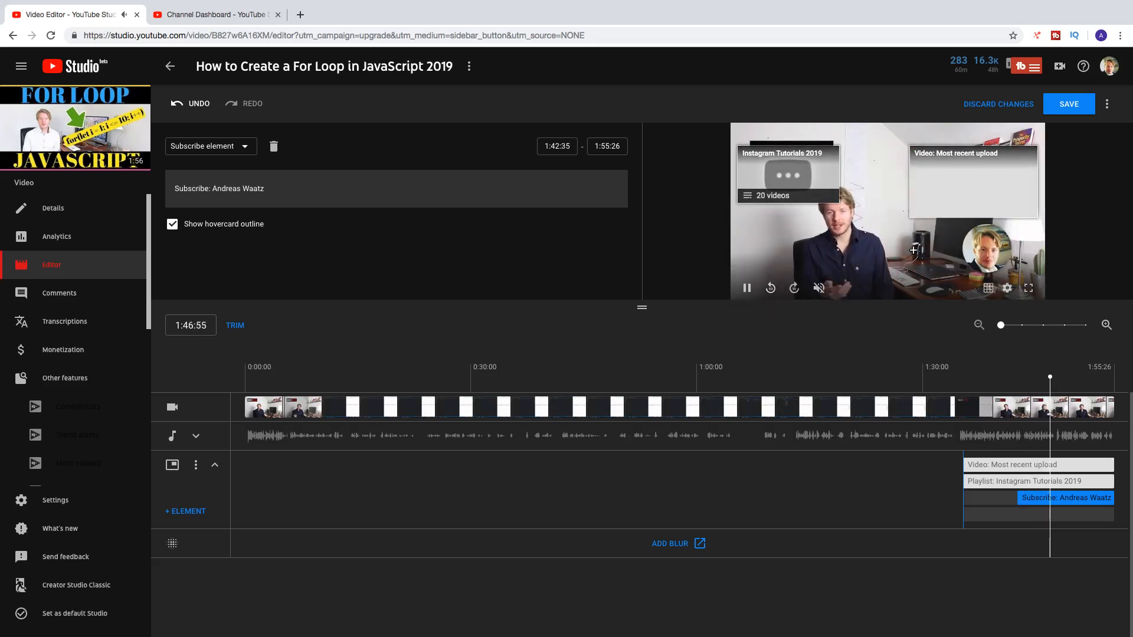
mouse_move(996, 250)
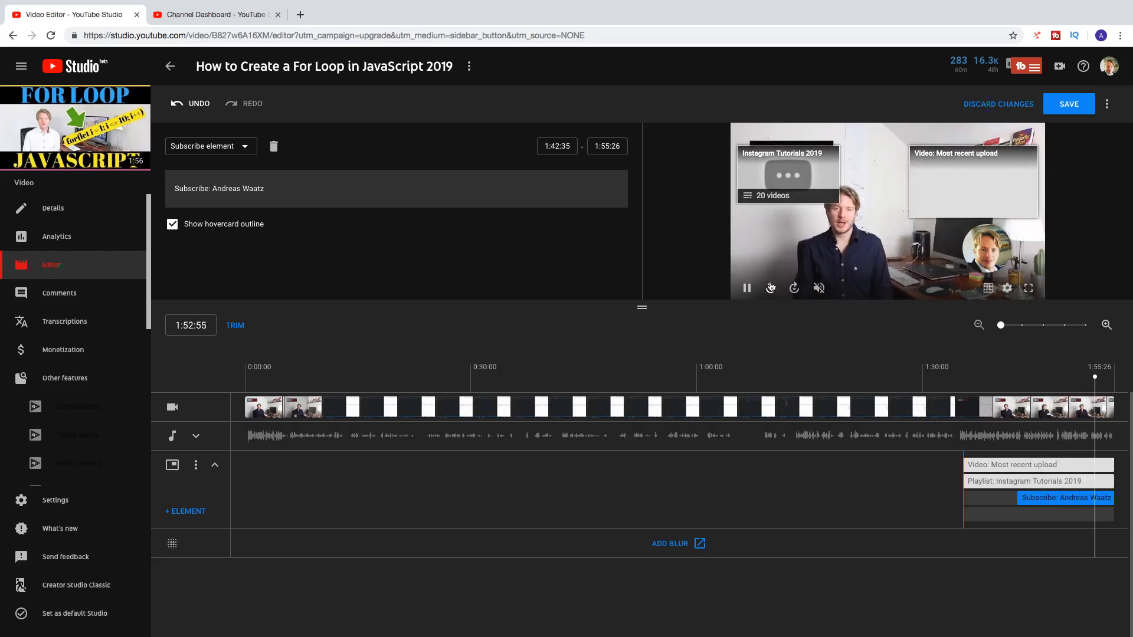
click(747, 289)
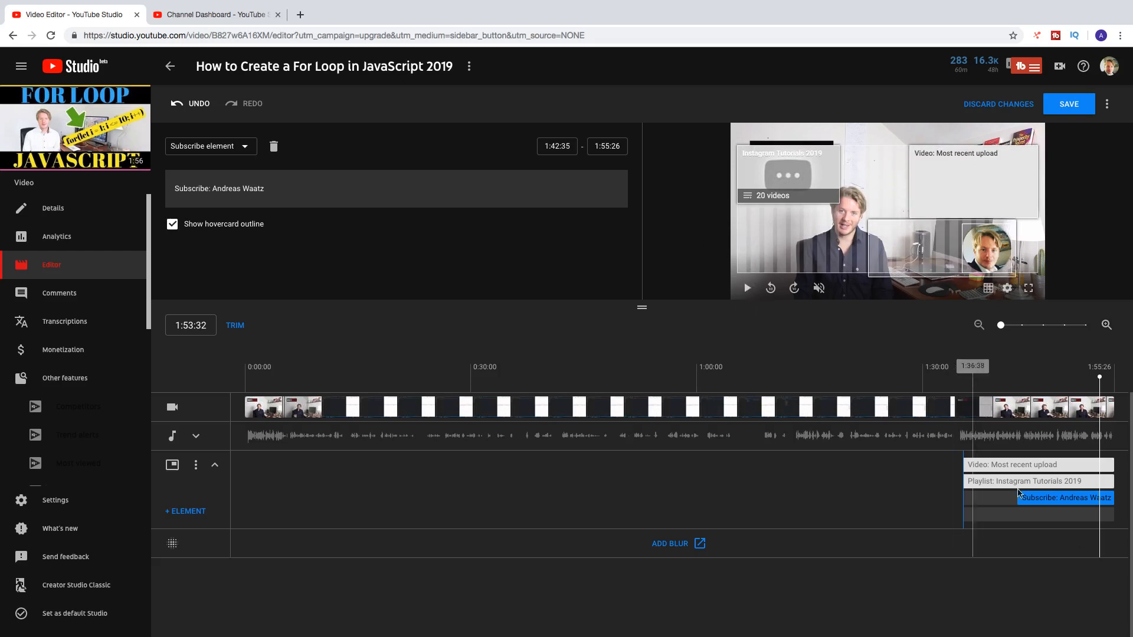
Step: Stretch the subscribe element's timing to run from 1:35:26 to 1:55:26, matching the video and playlist elements
drag(1020, 501, 971, 504)
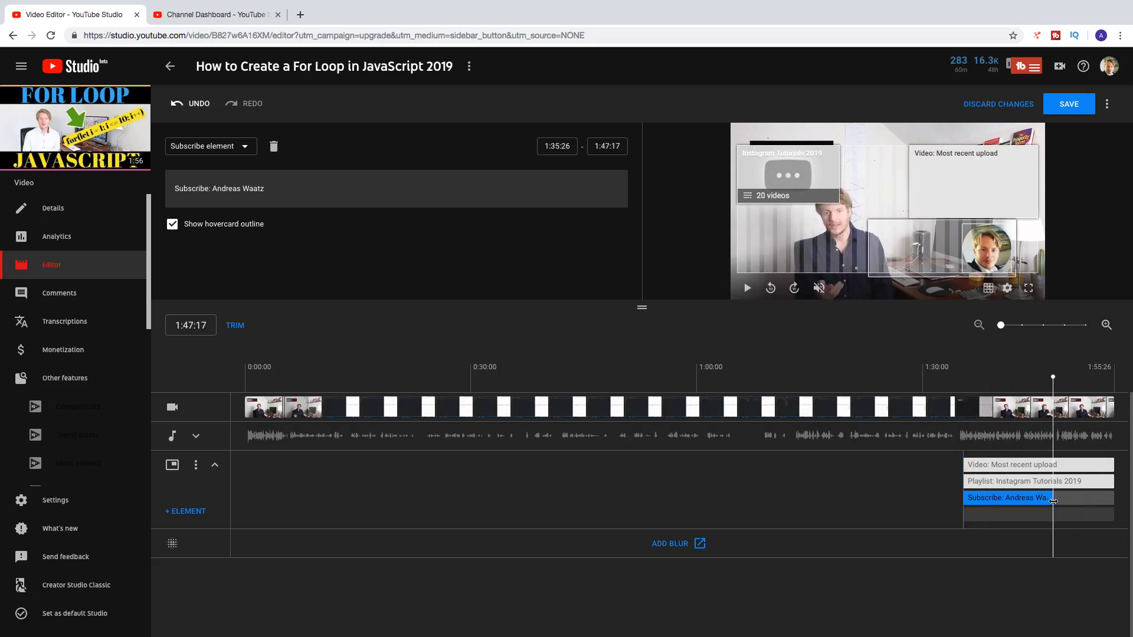
mouse_move(963, 499)
mouse_down()
mouse_move(1031, 500)
mouse_move(954, 502)
mouse_up()
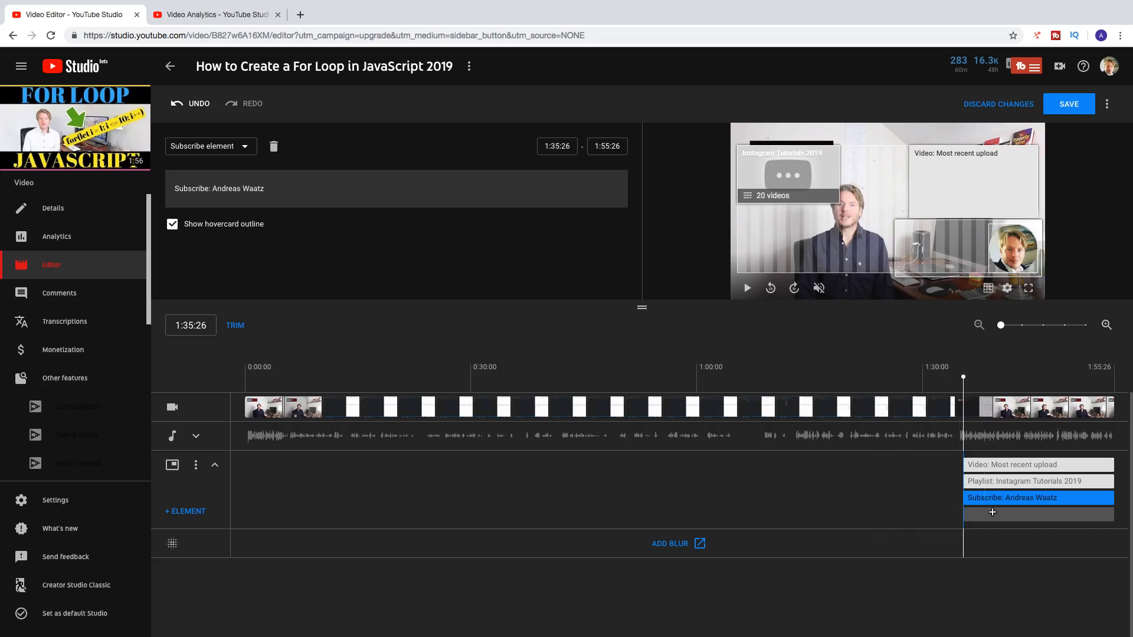
Step: Add a channel element for RawNaturalLife on the fourth end screen row with the custom message "Follow for smoothie recipes and more!"
click(995, 517)
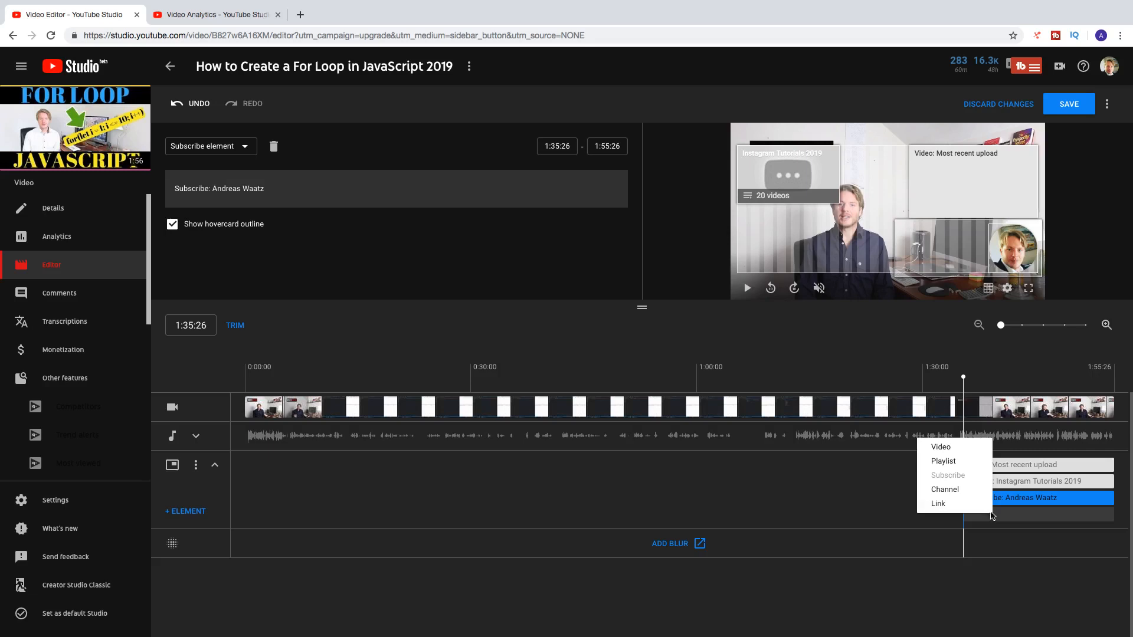
click(953, 494)
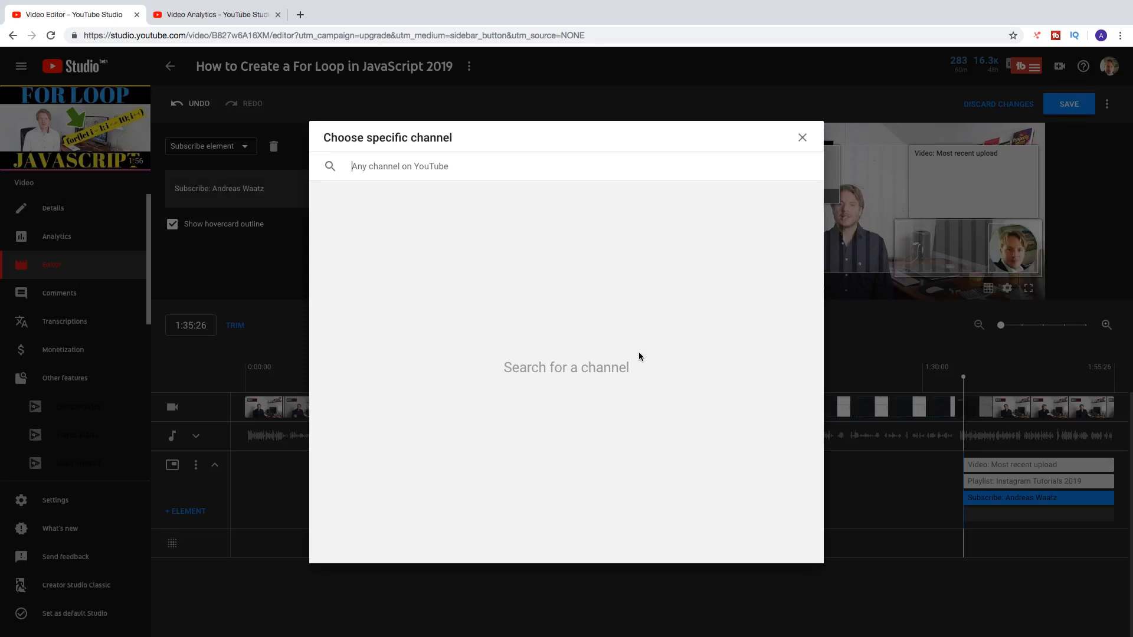
text(Raw)
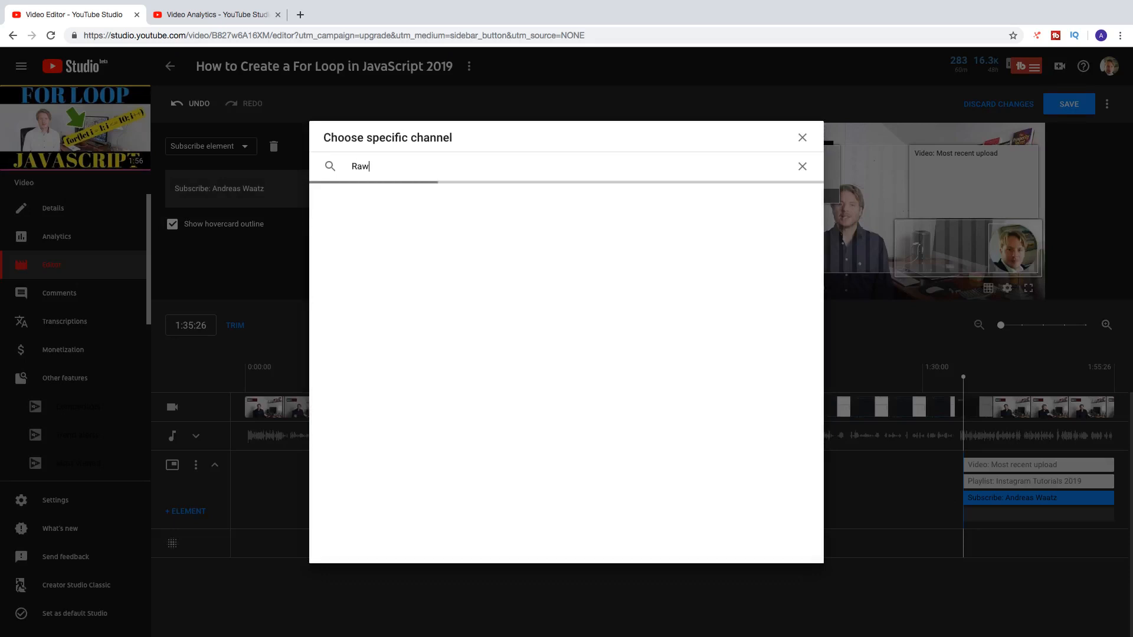
text(naturallife)
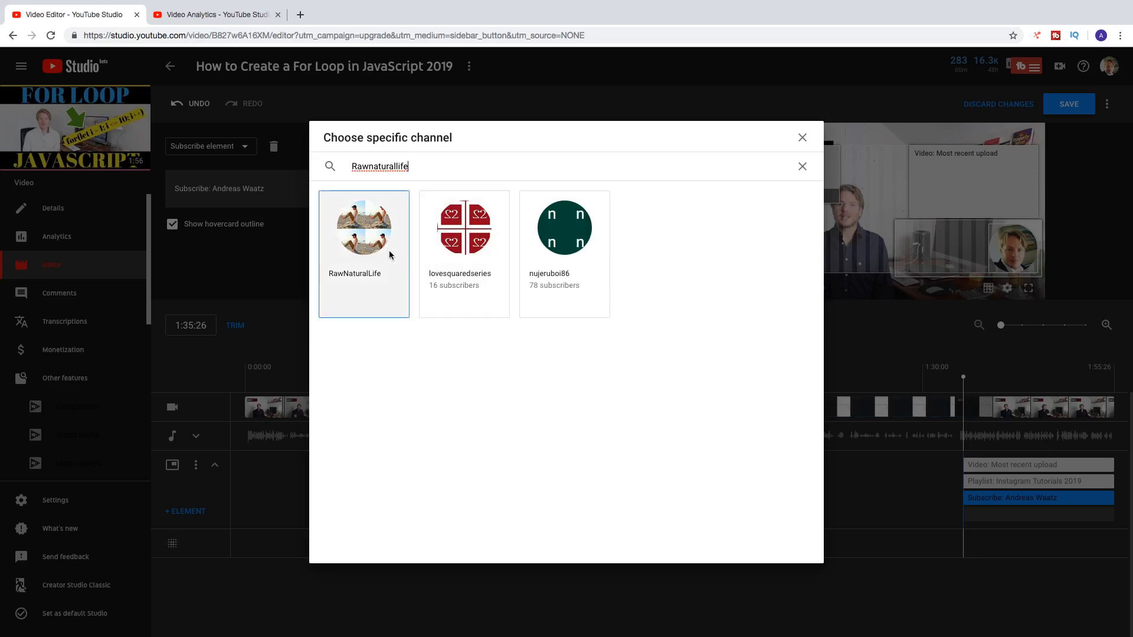
click(362, 238)
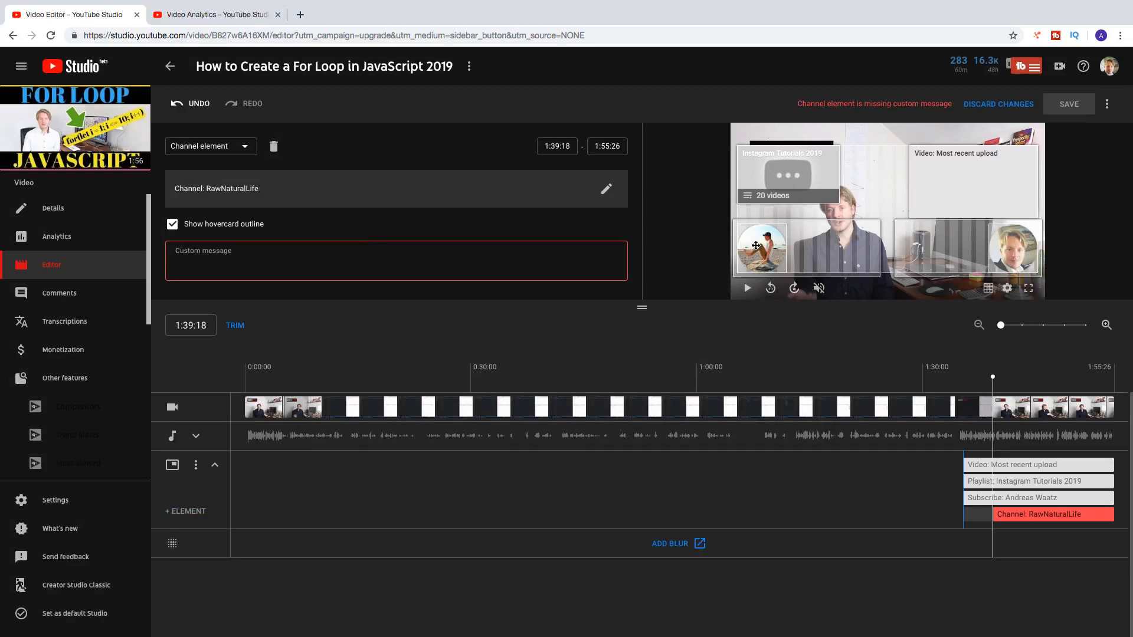
click(210, 266)
text(F)
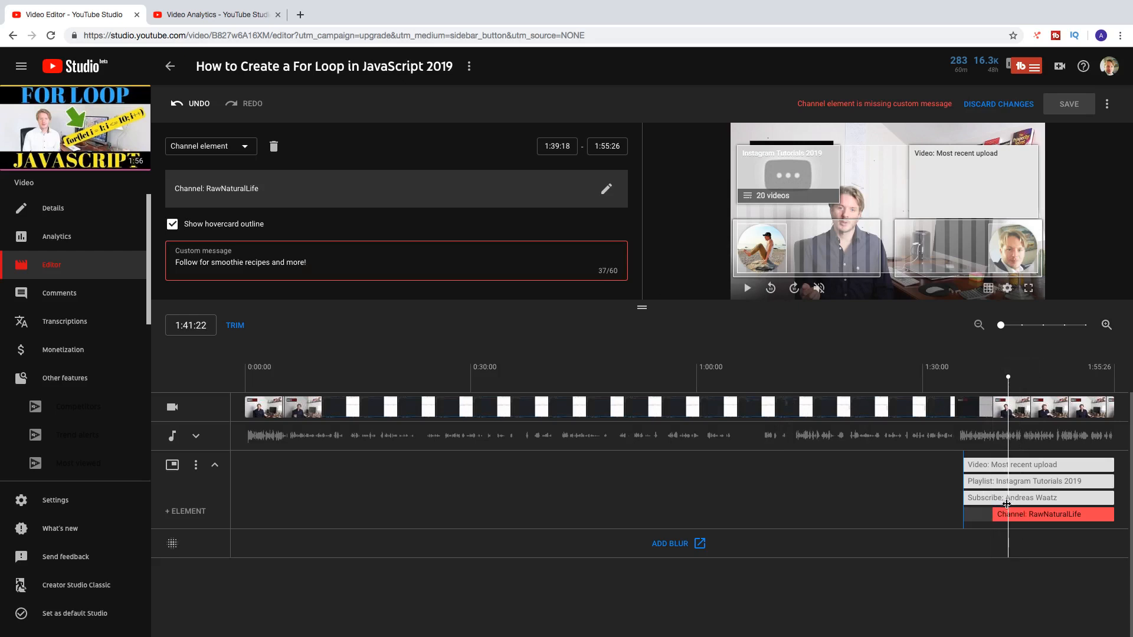
Step: Shift the RawNaturalLife channel element slightly right beneath the playlist element and stretch its timing to run from 1:35:26 to 1:55:26
drag(830, 258, 838, 251)
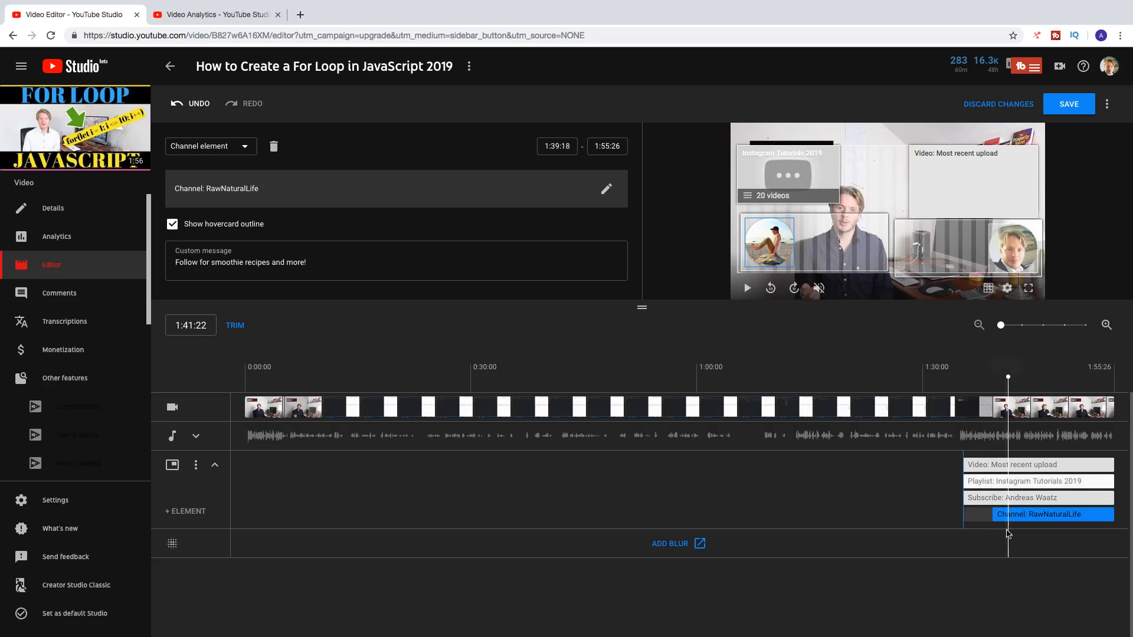
drag(994, 516, 959, 515)
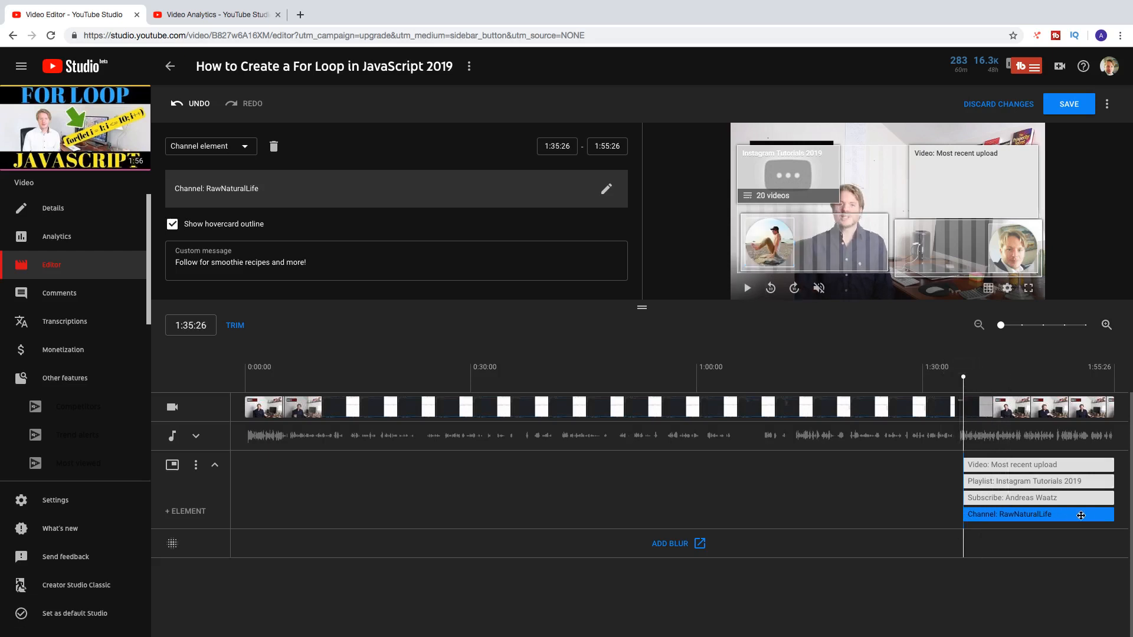
click(1113, 515)
mouse_move(1114, 515)
mouse_down()
mouse_move(1052, 516)
mouse_move(1114, 515)
mouse_up()
mouse_move(962, 516)
mouse_down()
mouse_move(1040, 518)
mouse_move(958, 520)
mouse_up()
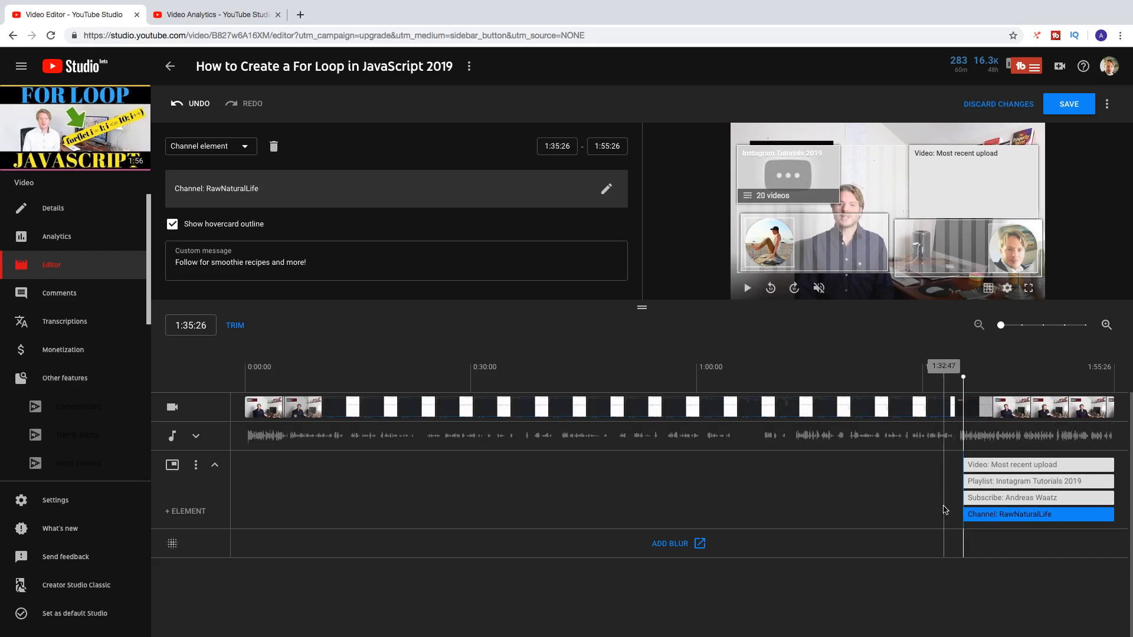
Step: Play the end screen preview to check the RawNaturalLife channel element's hovercard, and pause it
click(744, 289)
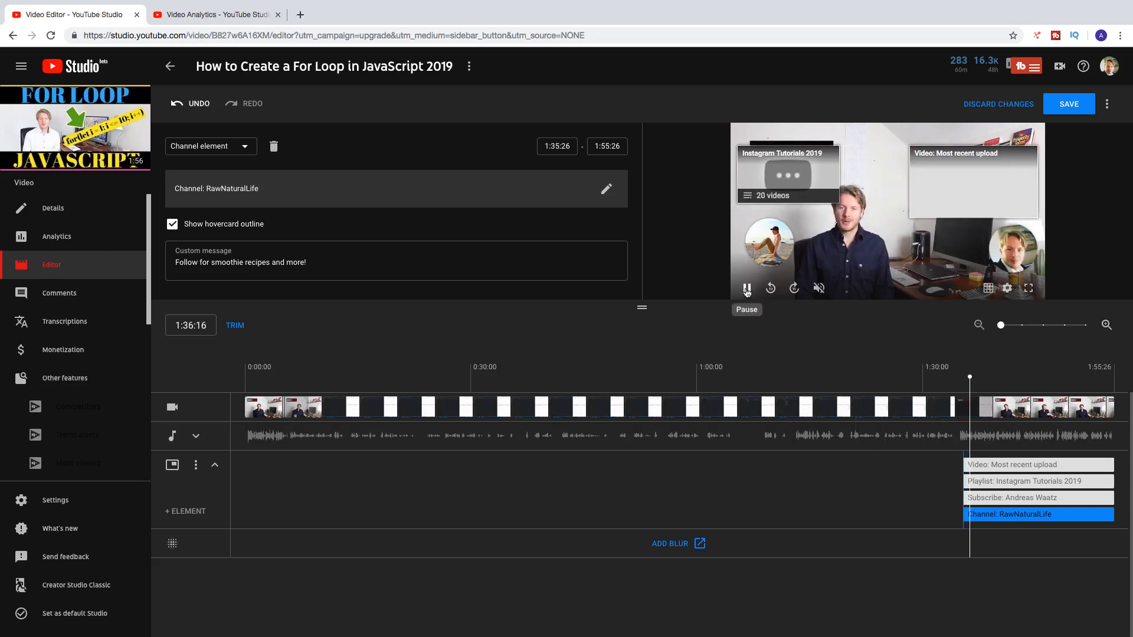
mouse_move(784, 252)
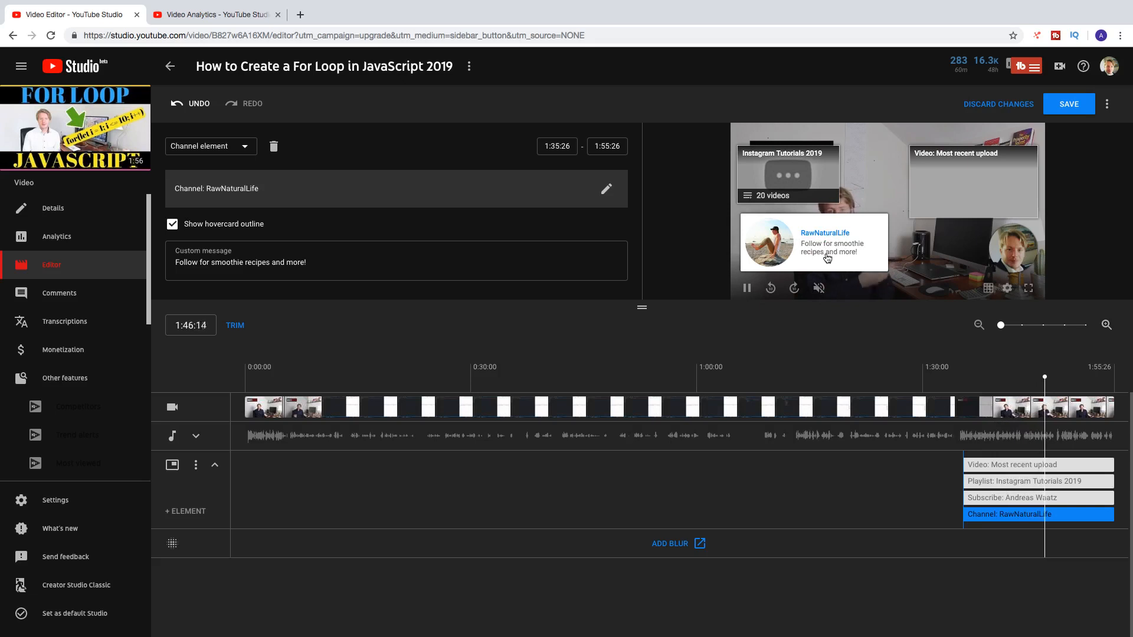
click(747, 288)
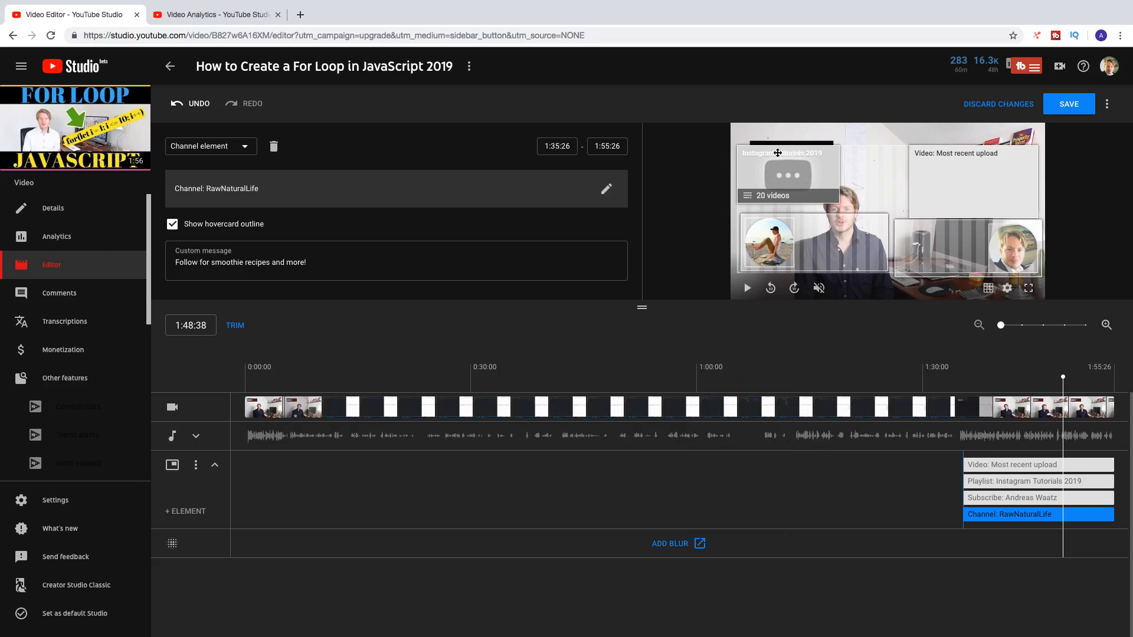
Step: Delete the playlist, channel and subscribe elements, keeping only the most recent upload video element
click(788, 180)
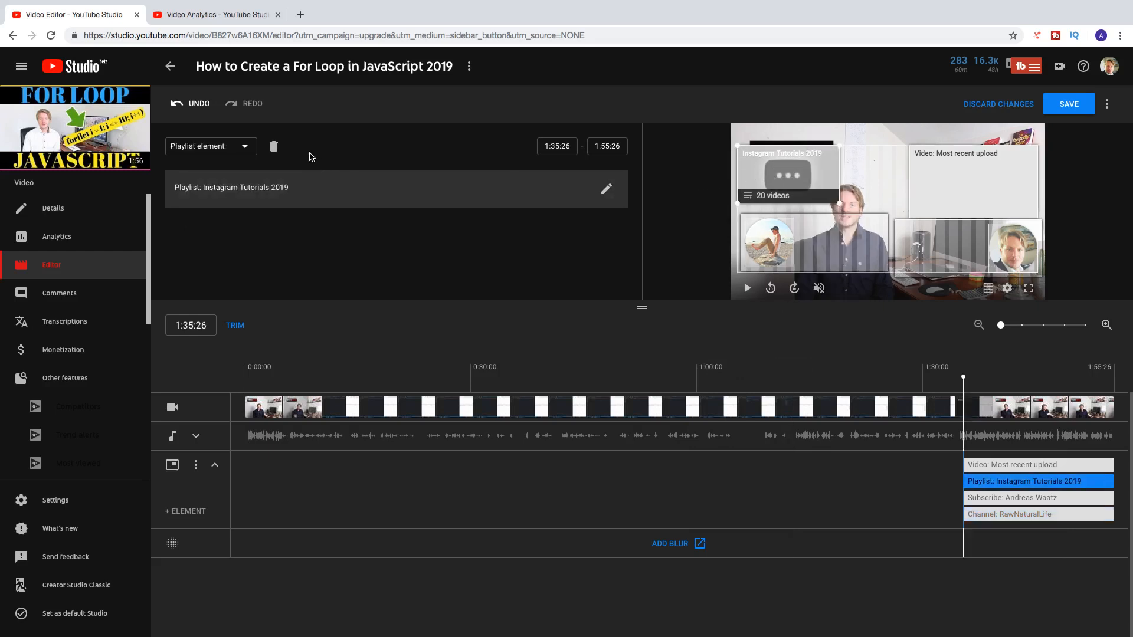
click(274, 147)
click(829, 229)
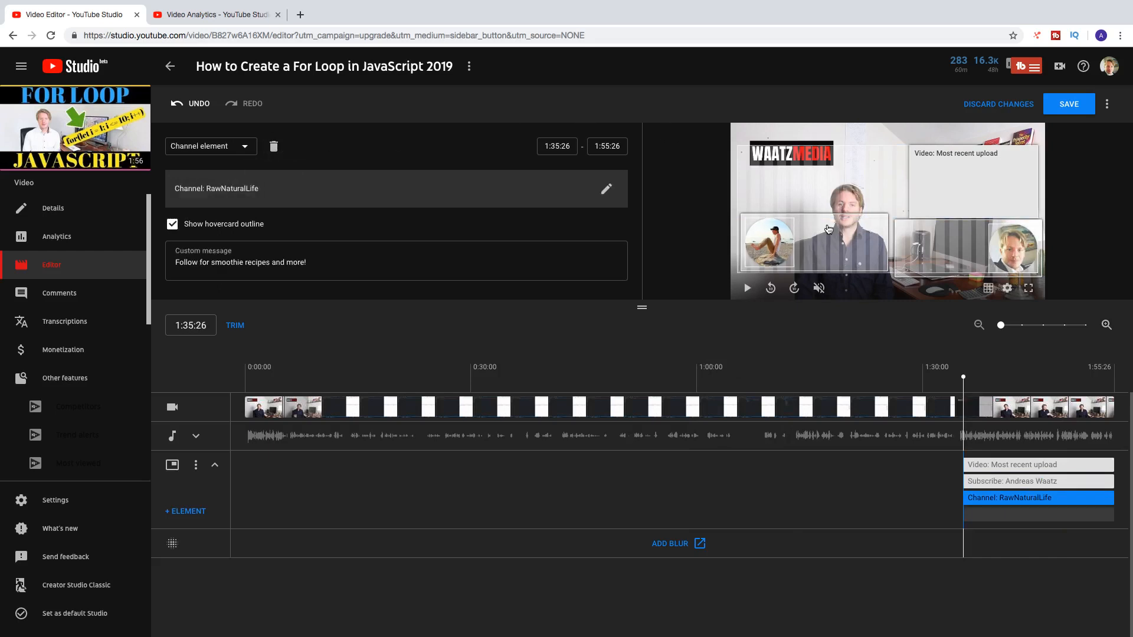
click(274, 147)
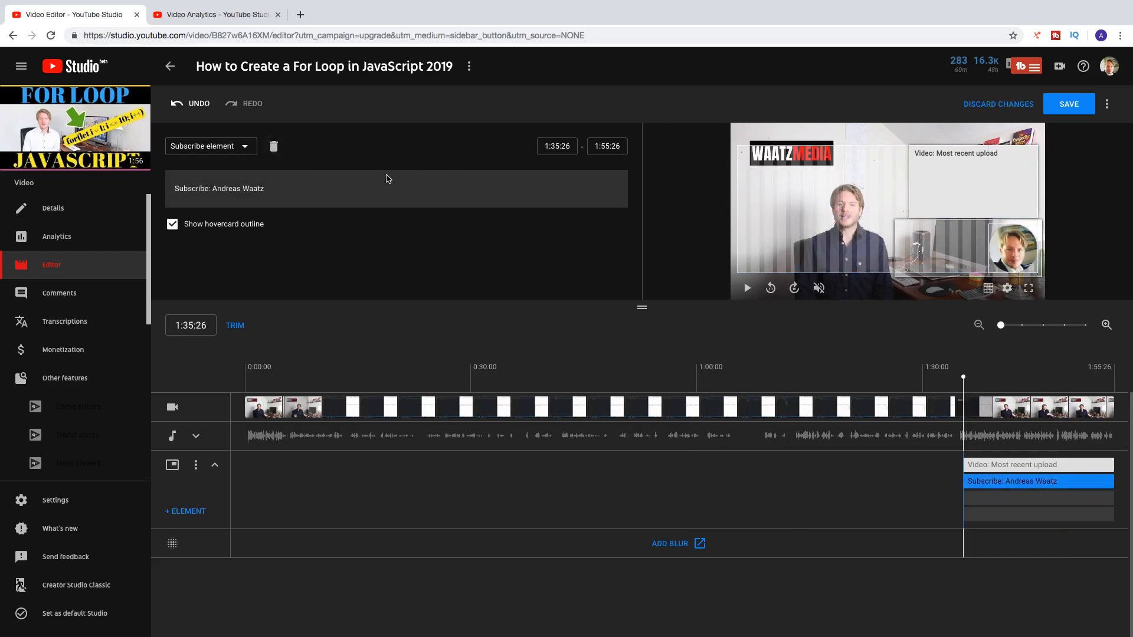
click(274, 146)
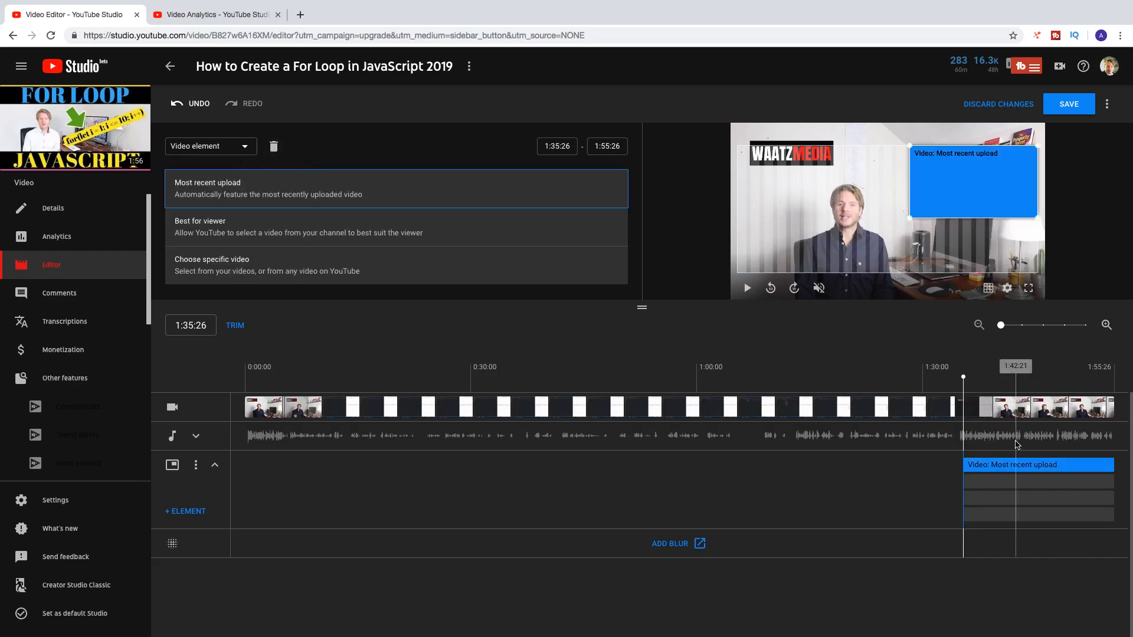
Step: Start adding a link element on the second end screen row and show the help about approved websites
click(1004, 480)
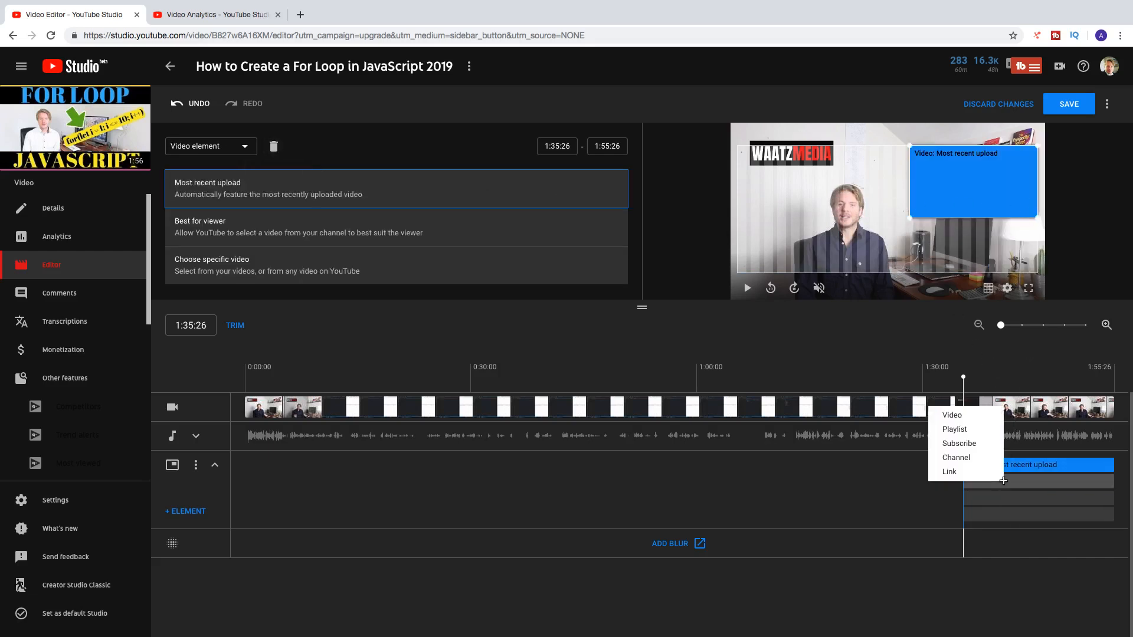
click(950, 474)
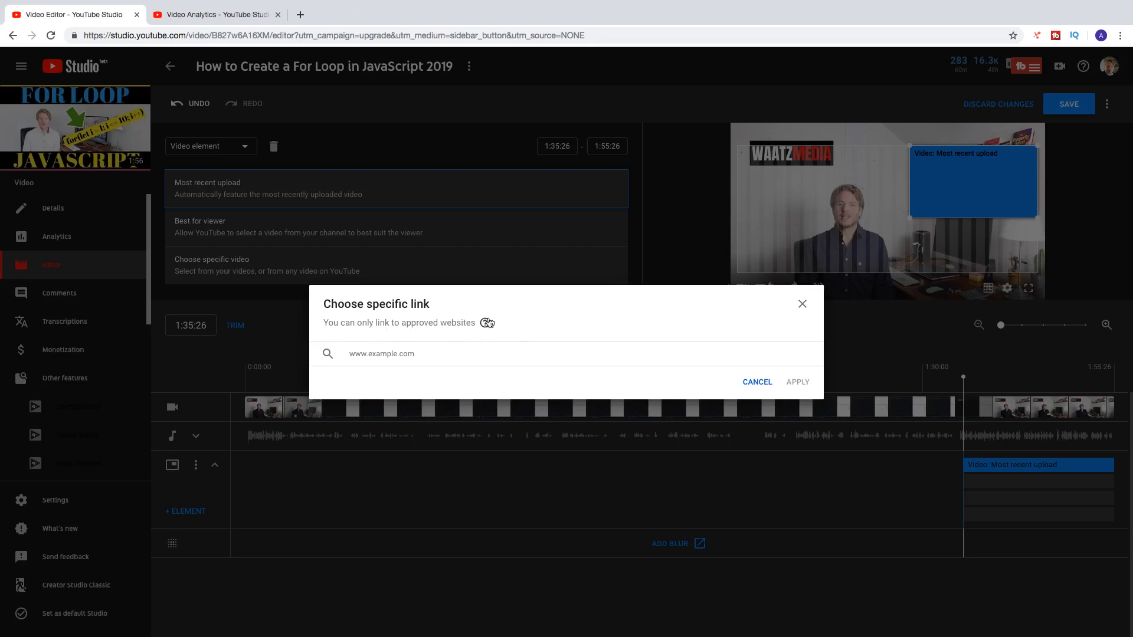
mouse_move(488, 322)
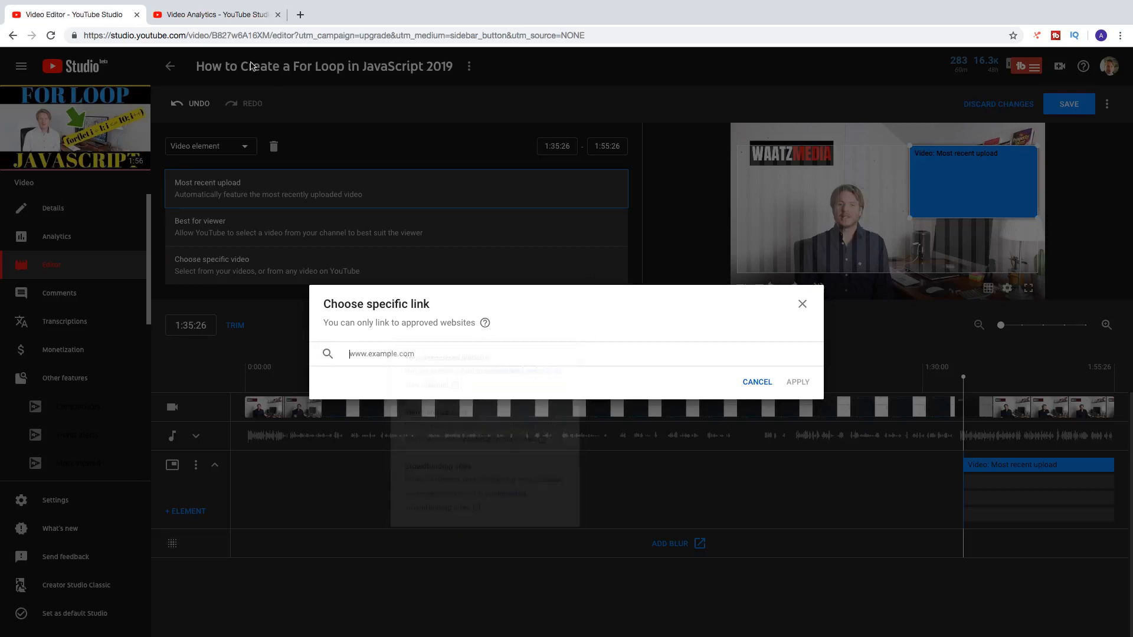
Step: Switch to the Video Analytics page, leave for Creator Studio Classic without giving feedback, and open the channel's Advanced settings
click(222, 19)
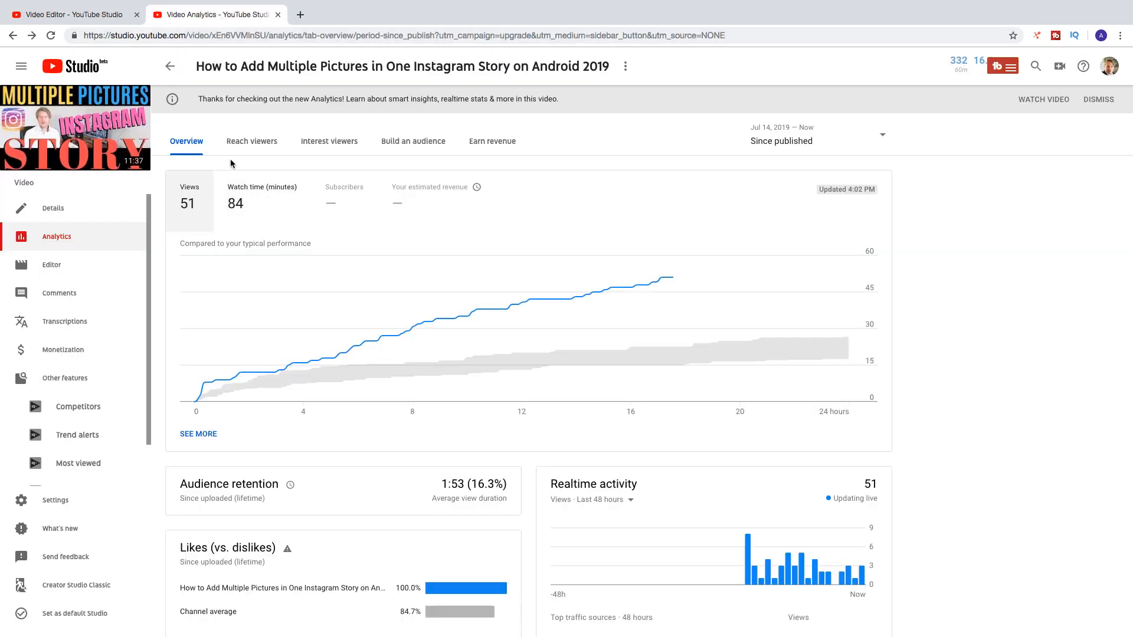
click(82, 586)
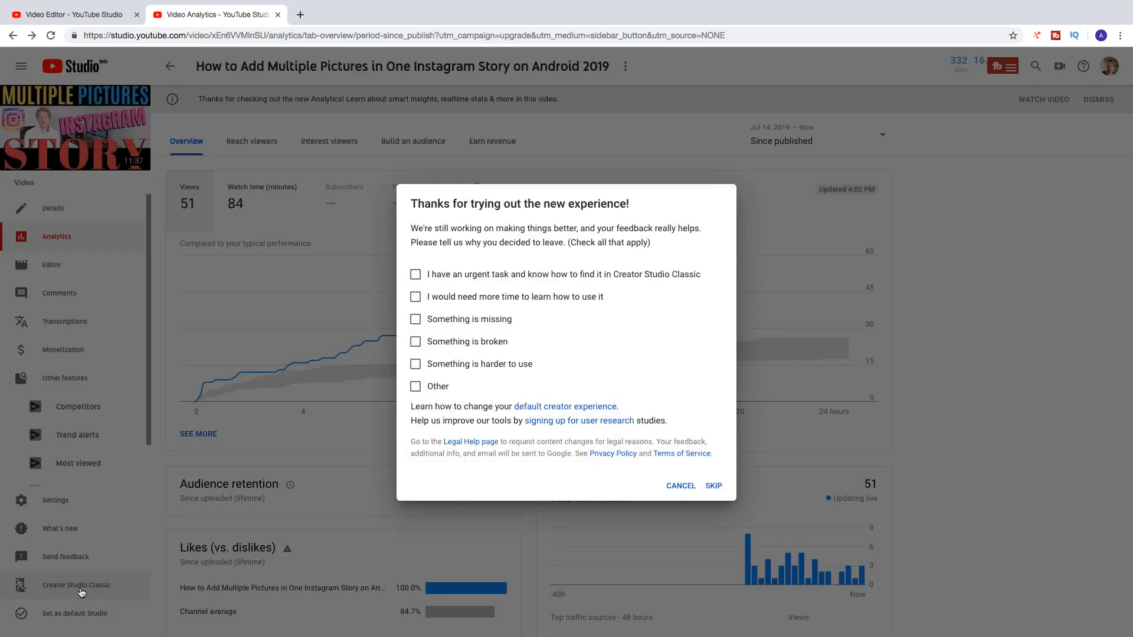
click(716, 487)
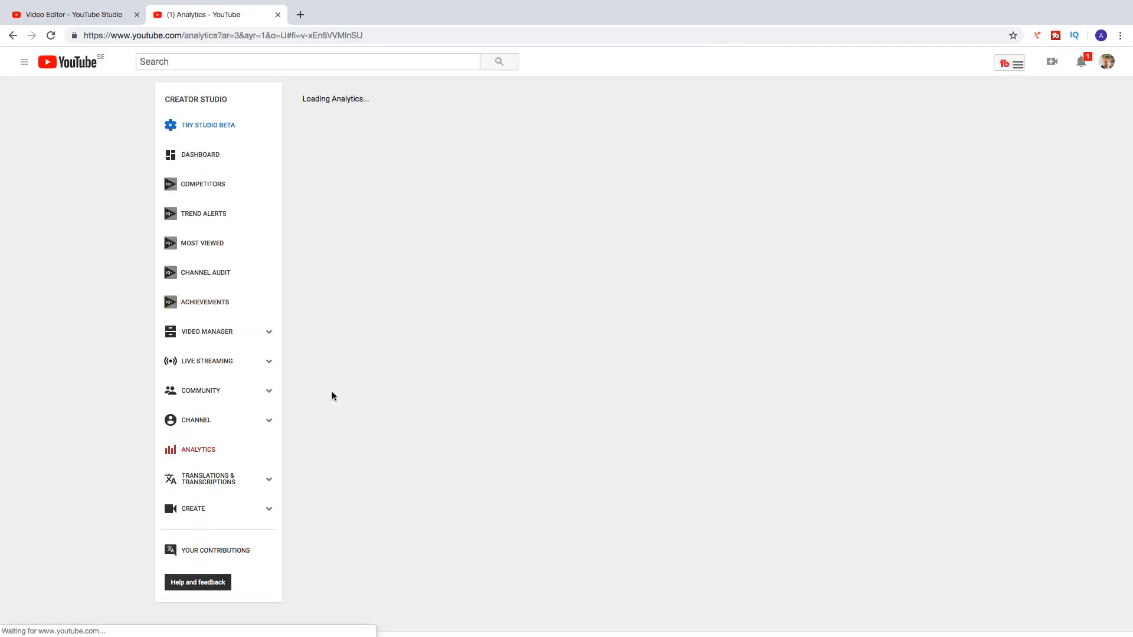
click(198, 422)
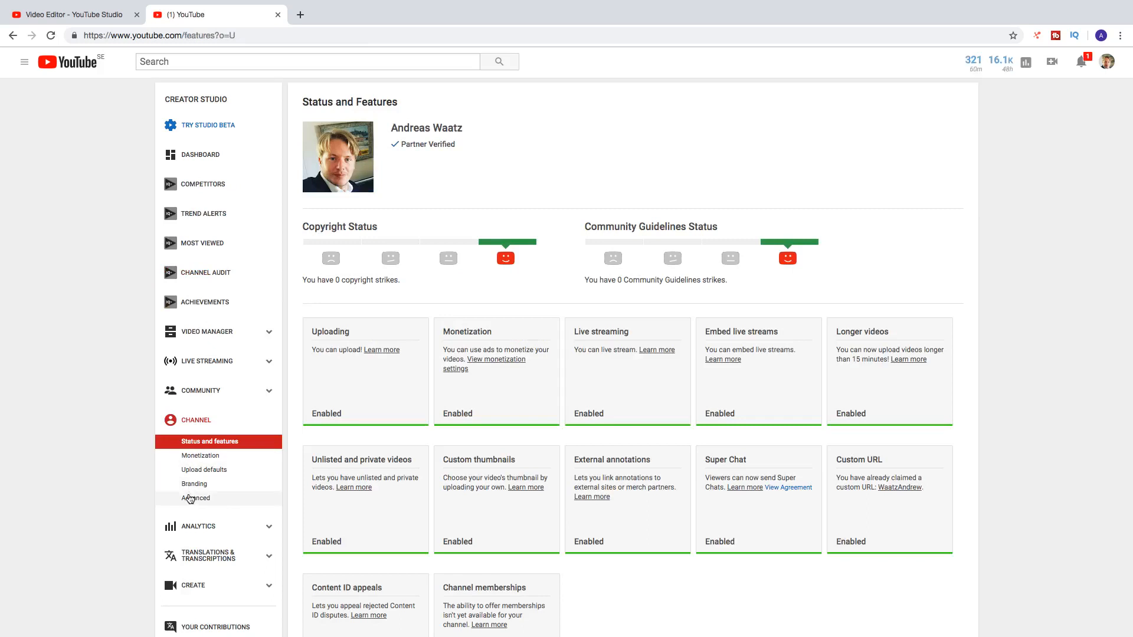
click(190, 499)
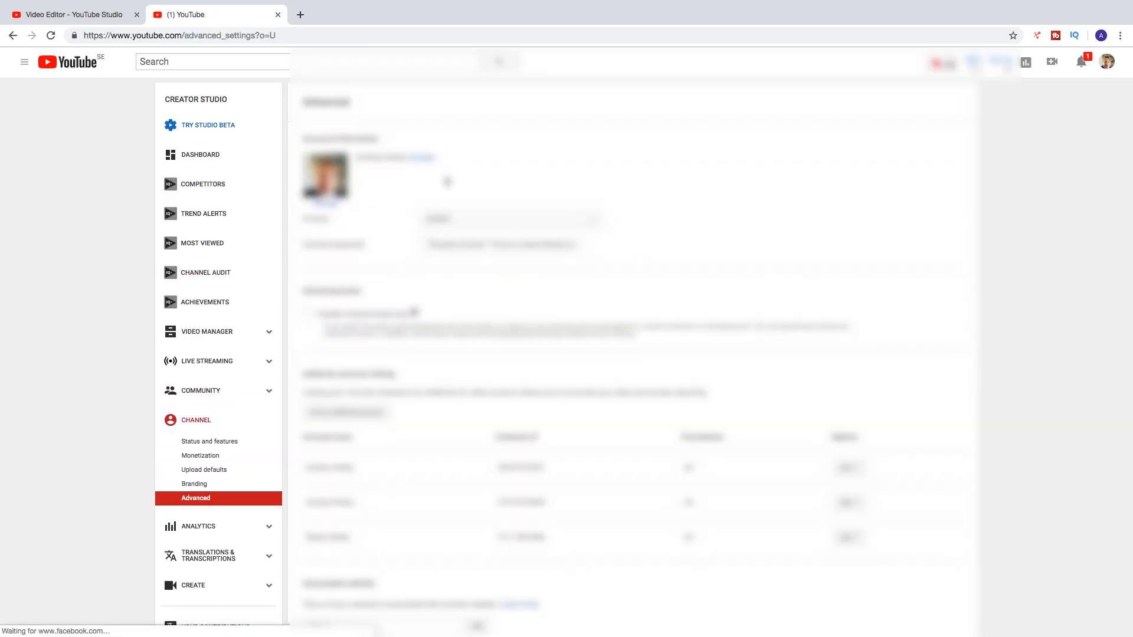
scroll(447, 181, down, 6)
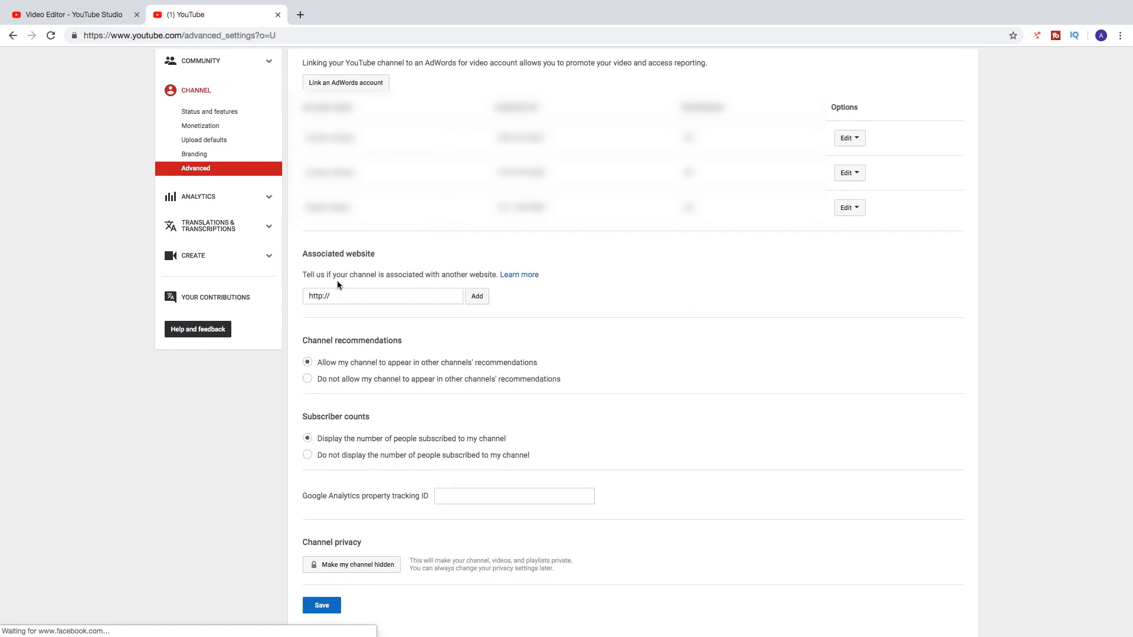
click(338, 296)
text(ww)
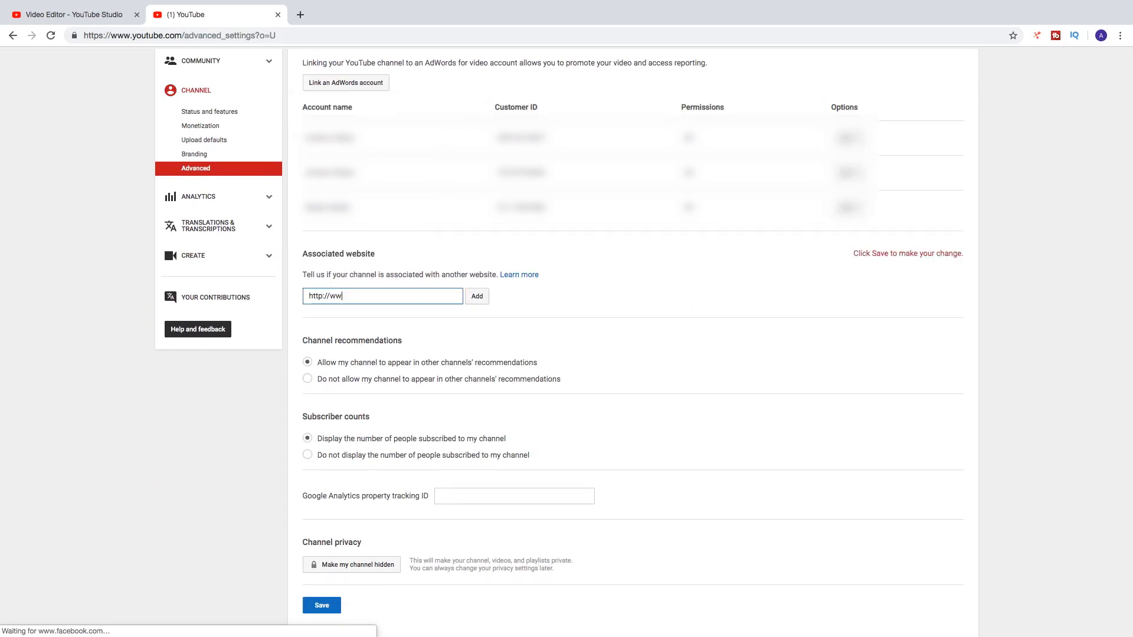
text(w.waatz)
text(.com)
text(s)
click(470, 301)
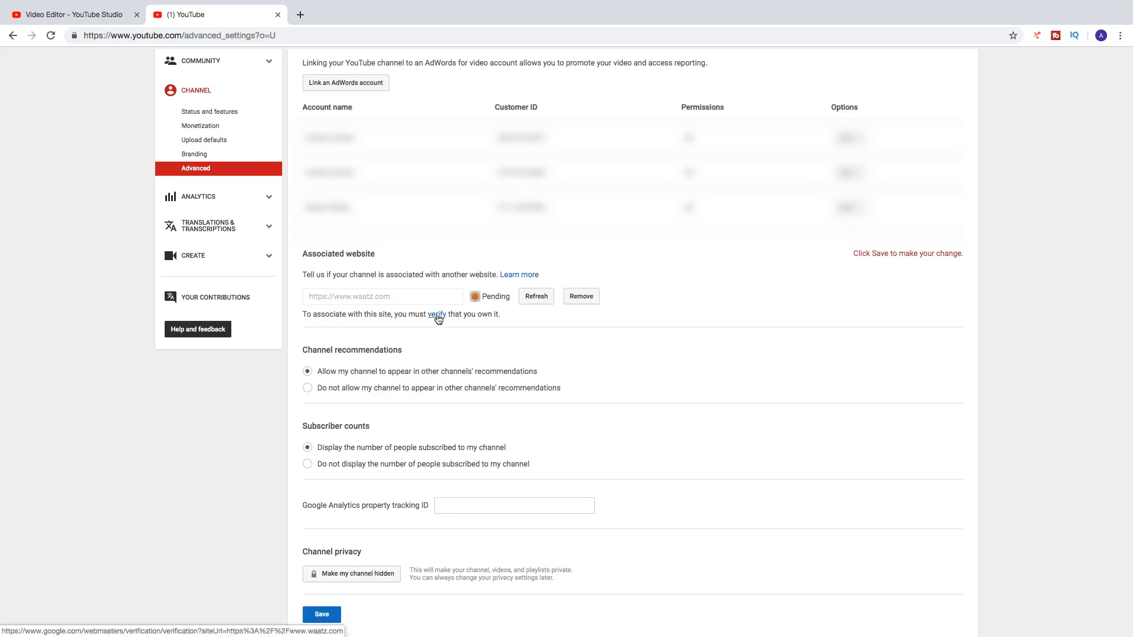
Step: Open the ownership verification for the associated website, choose the alternate HTML tag method and select the whole meta tag
click(438, 315)
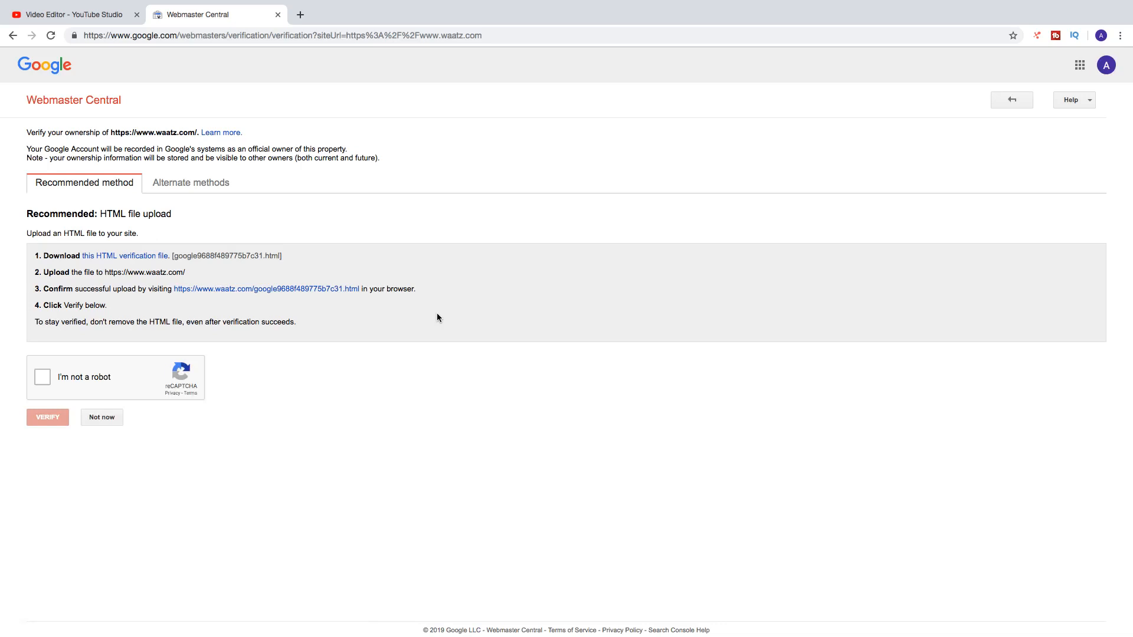
click(176, 186)
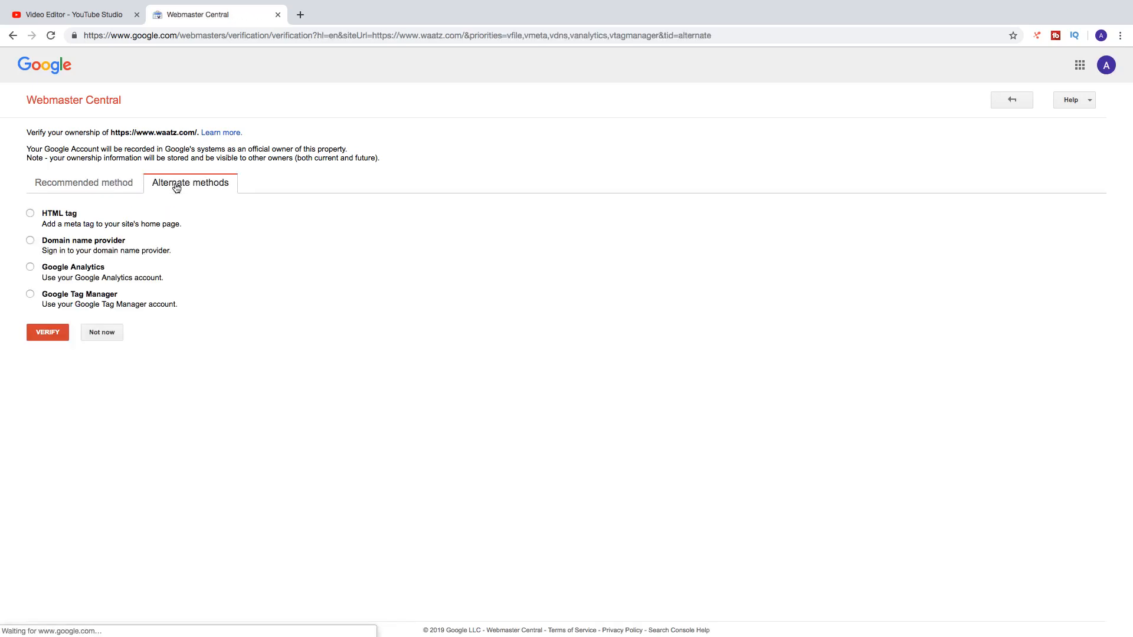
click(30, 216)
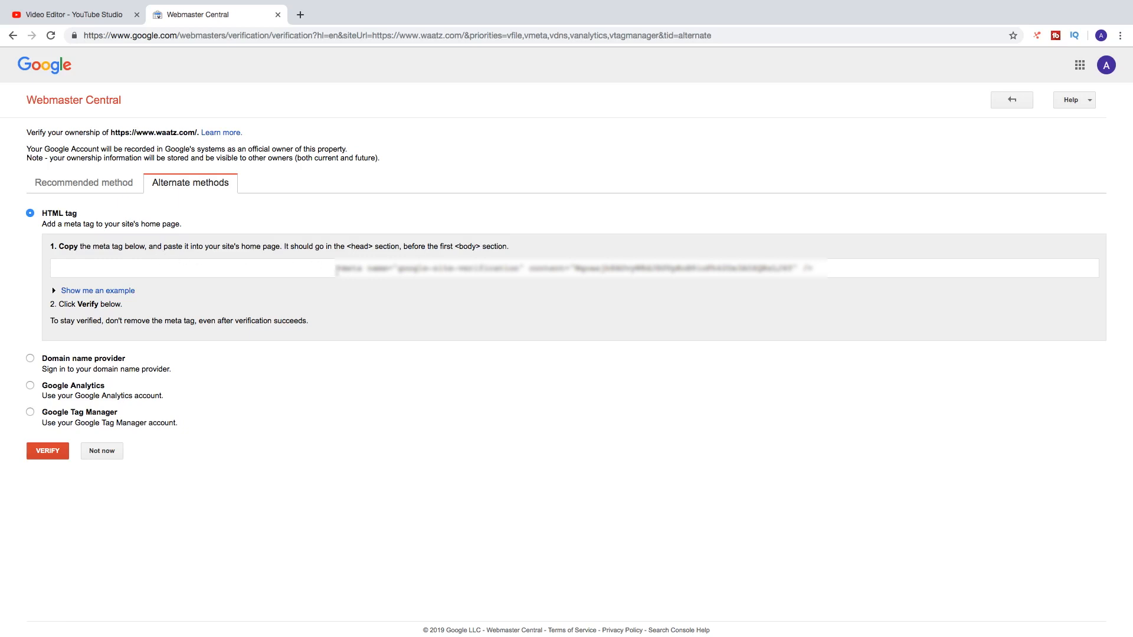
drag(338, 269, 834, 282)
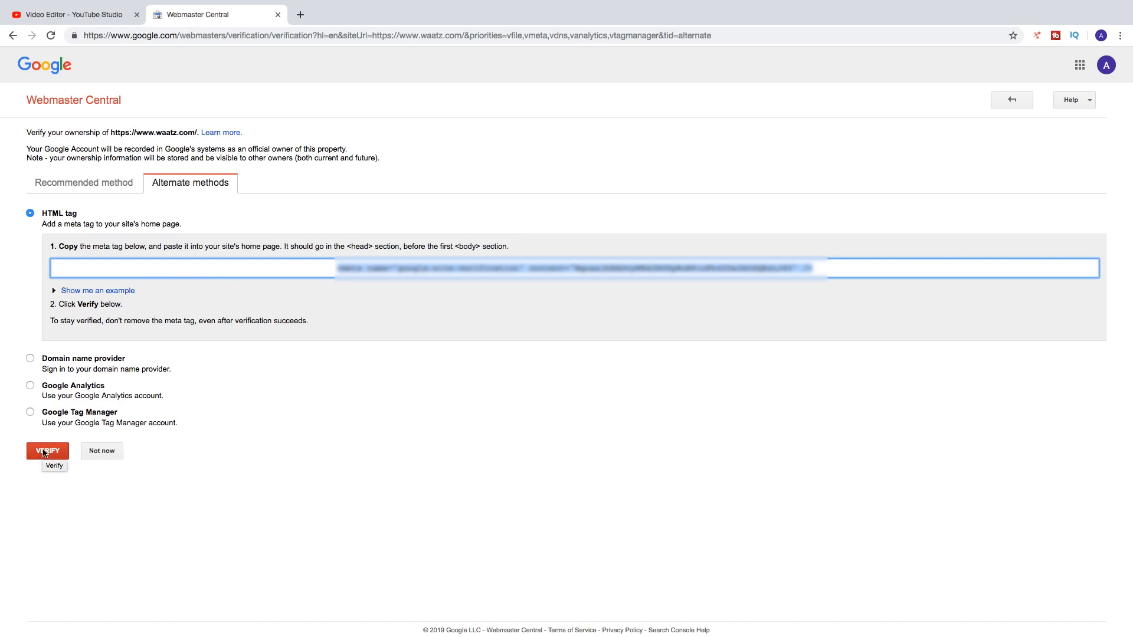
Step: Leave the ownership verification for the channel's Advanced settings and return to the link dialog in the video editor
click(13, 36)
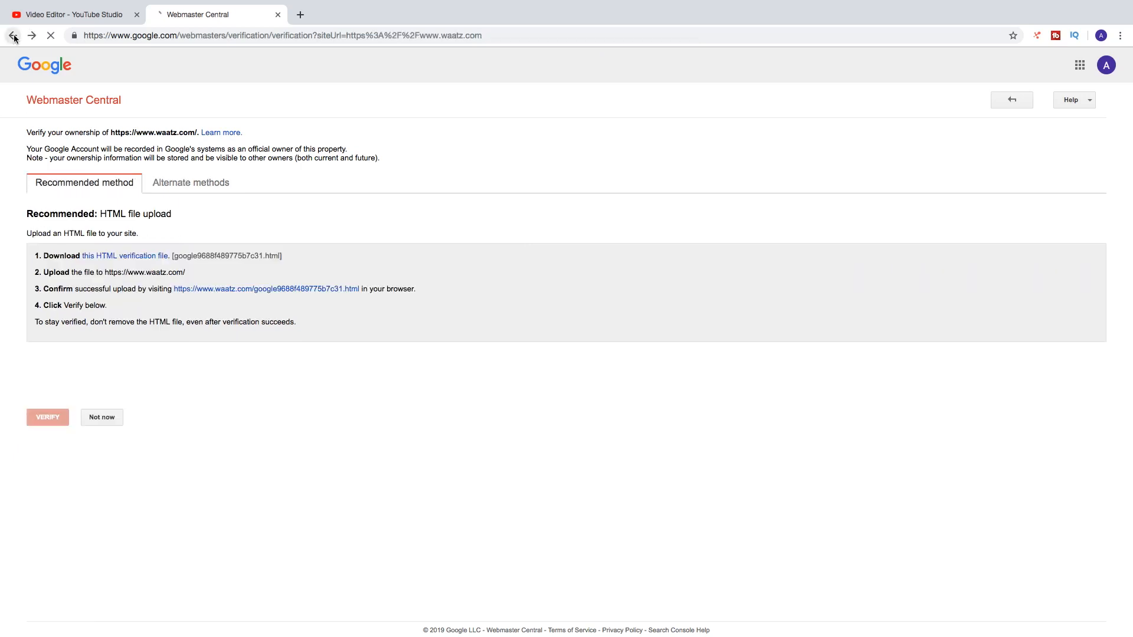
click(12, 36)
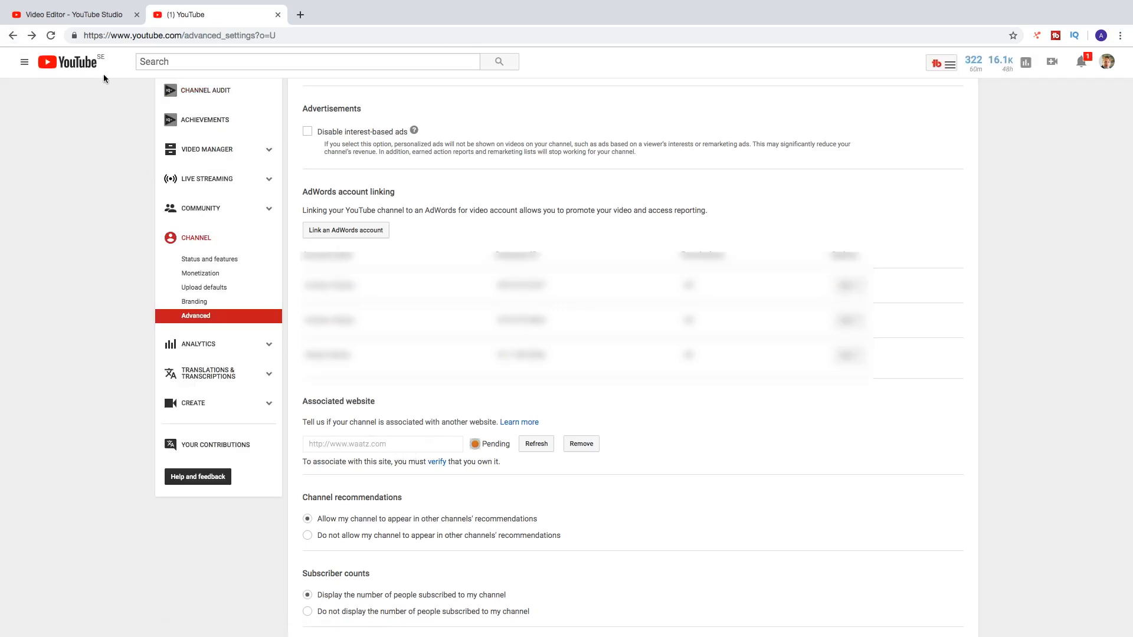
click(77, 12)
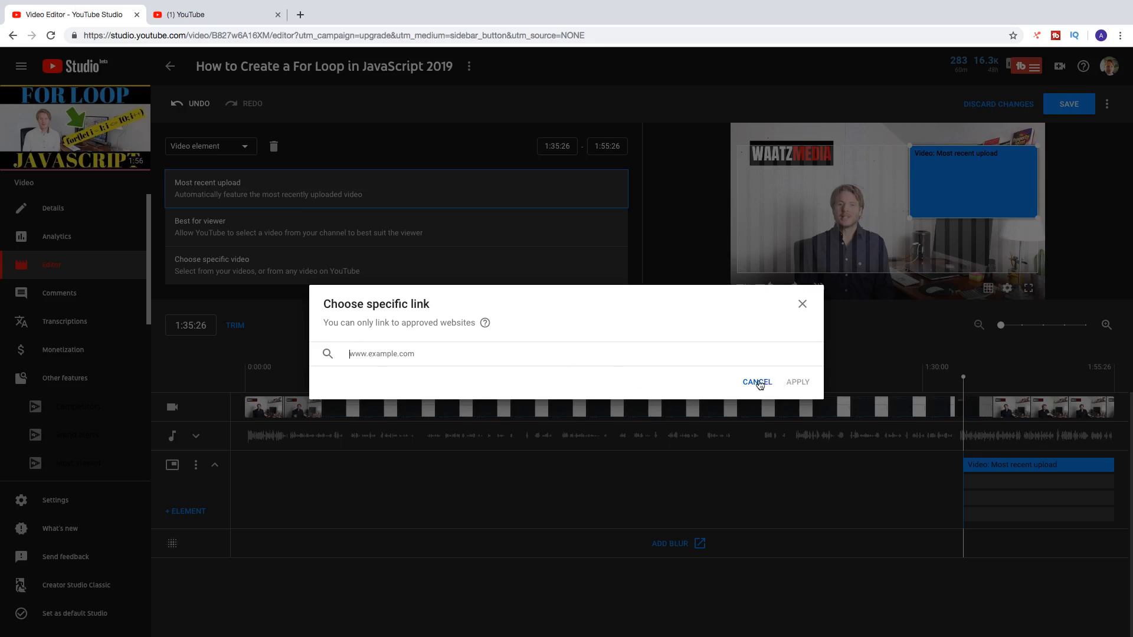
Step: Open the approved retailer sites from the link help, look through the list of approved merchandise sites and open Shopify
mouse_move(485, 325)
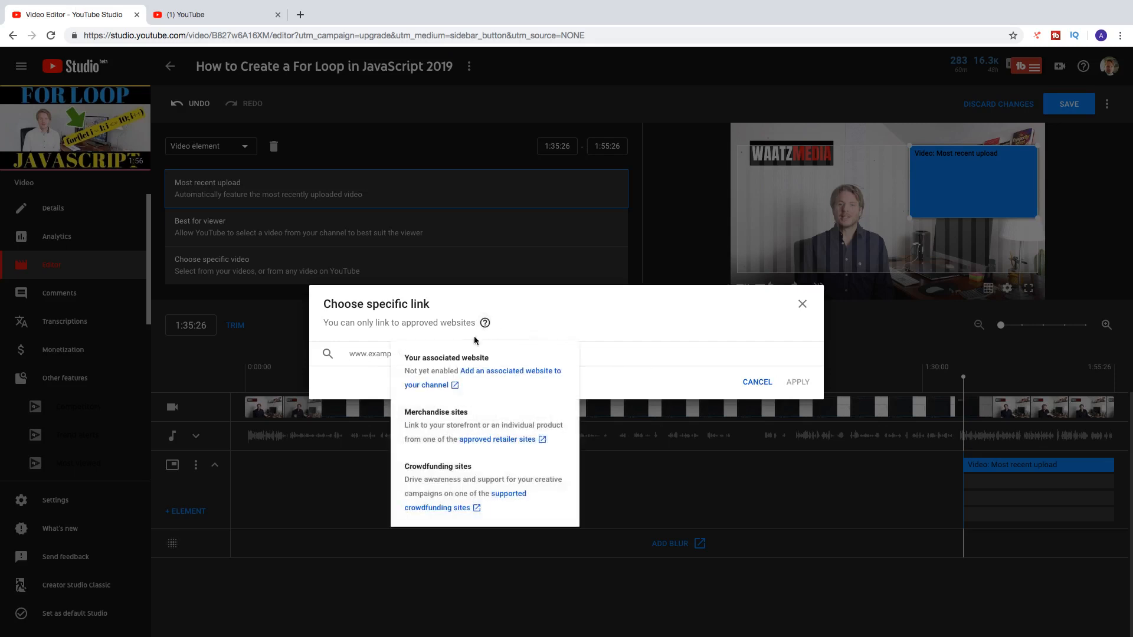
click(484, 440)
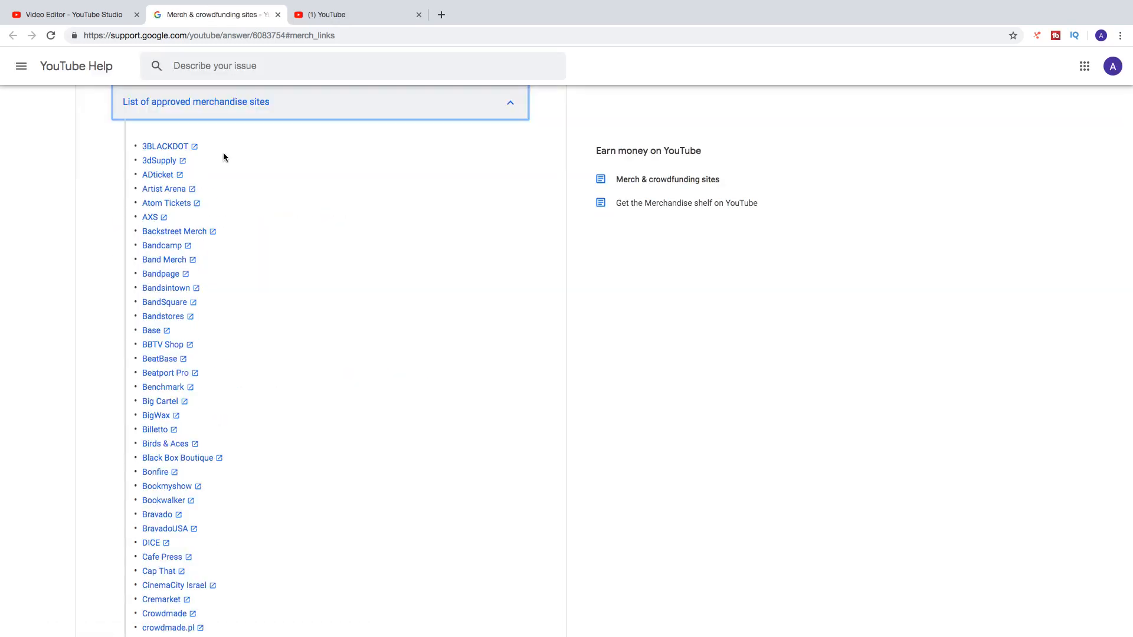
scroll(235, 239, down, 5)
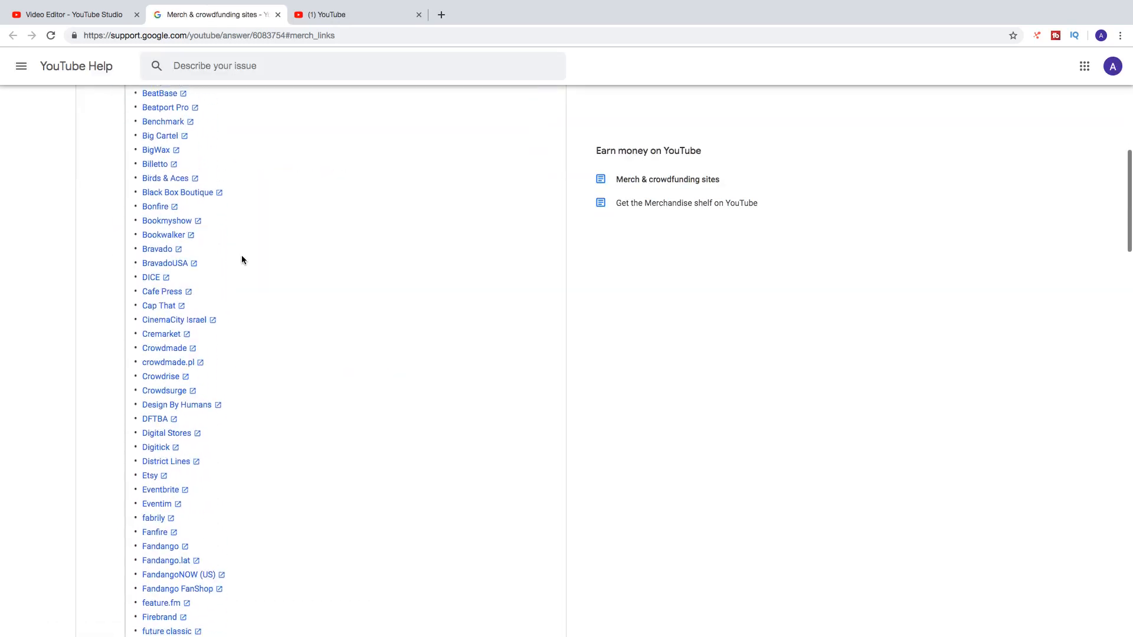
scroll(242, 260, down, 10)
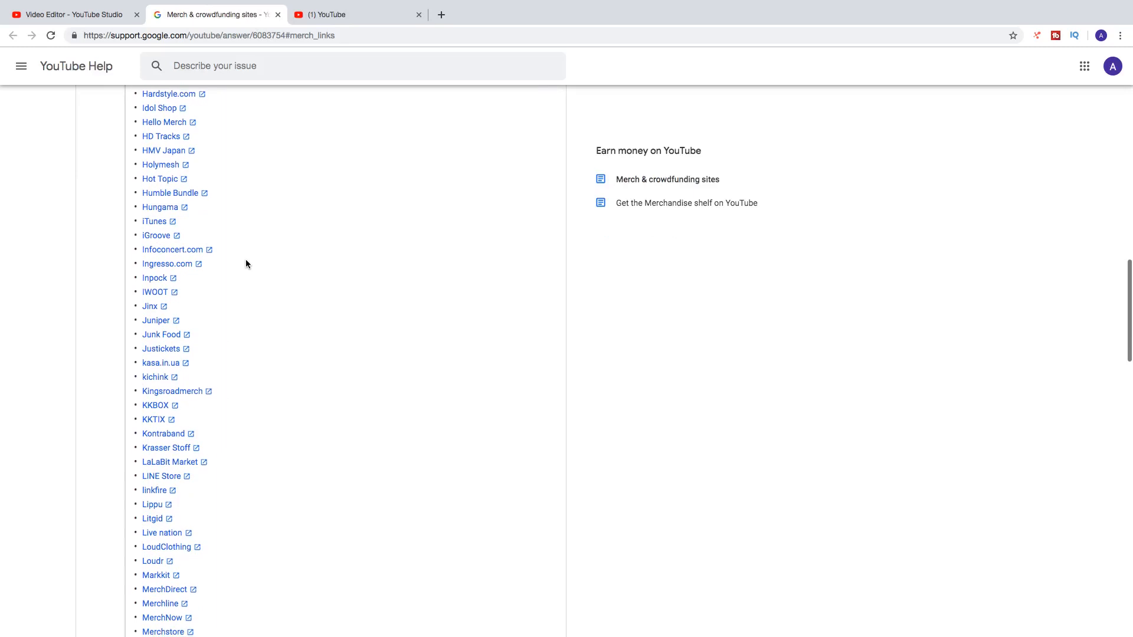
scroll(245, 263, down, 6)
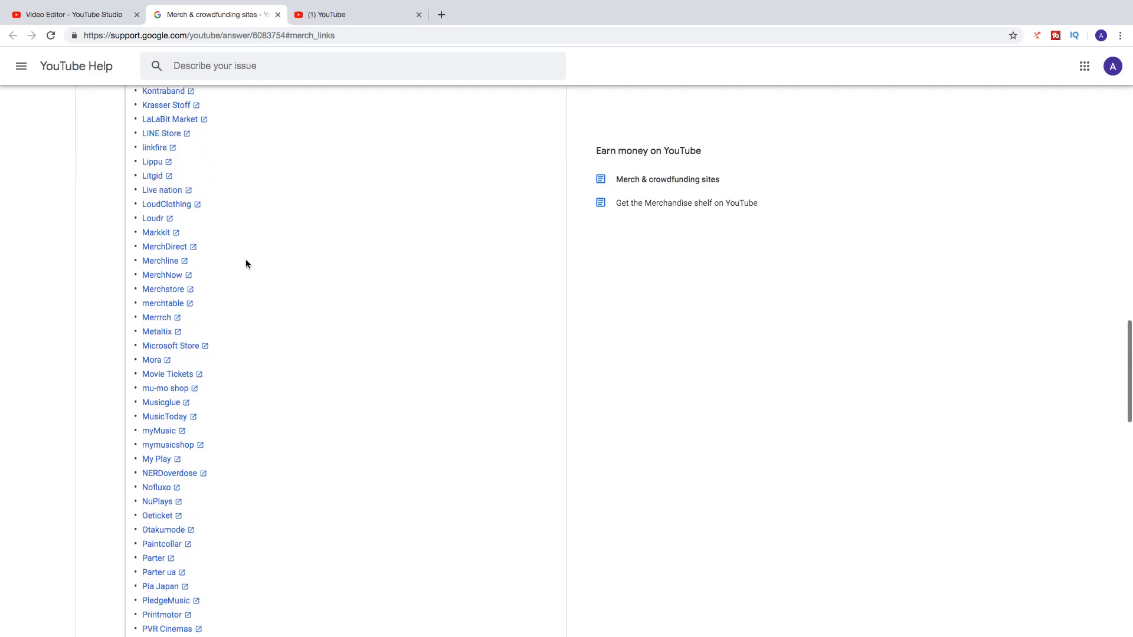
scroll(246, 263, down, 6)
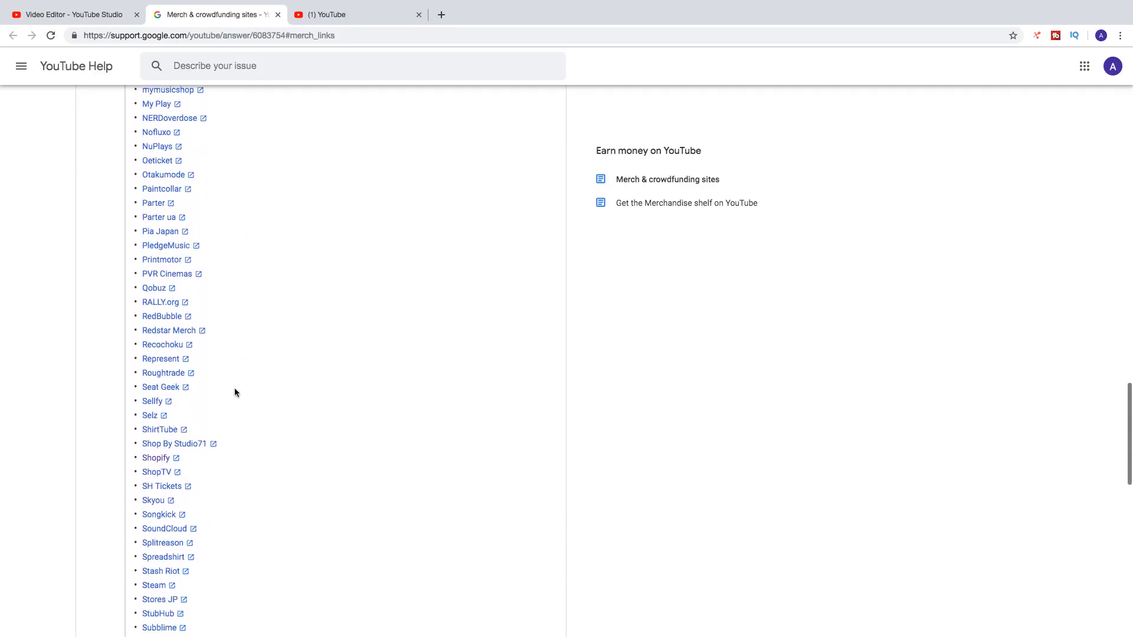
click(158, 458)
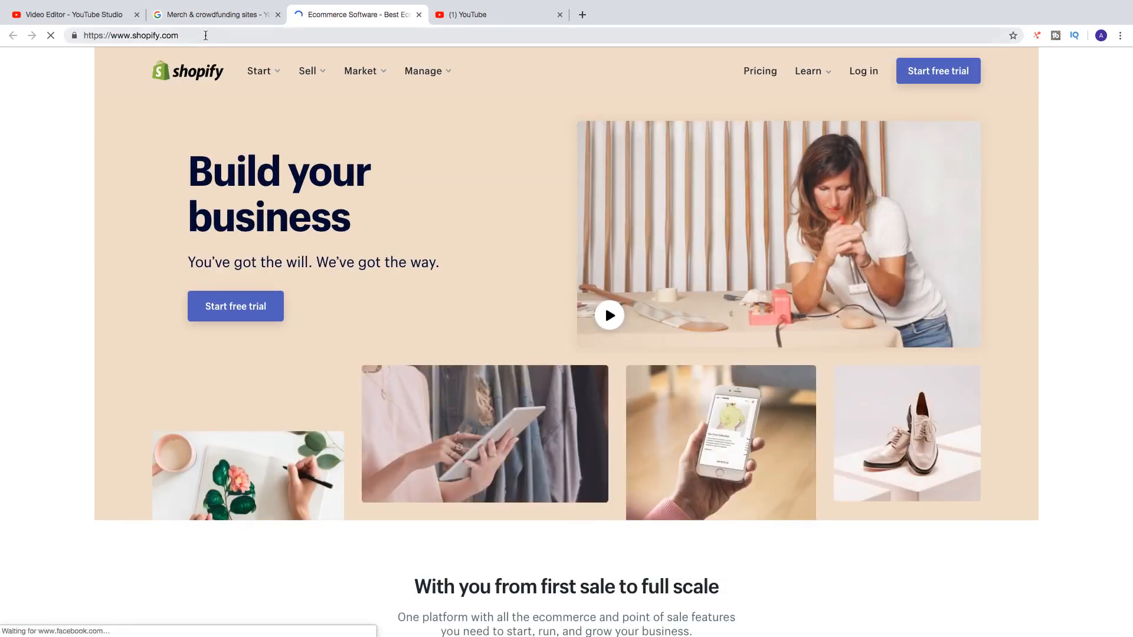
Step: Copy the Shopify home page address and paste it as the link in the video editor's specific link dialog
click(205, 36)
right_click(160, 36)
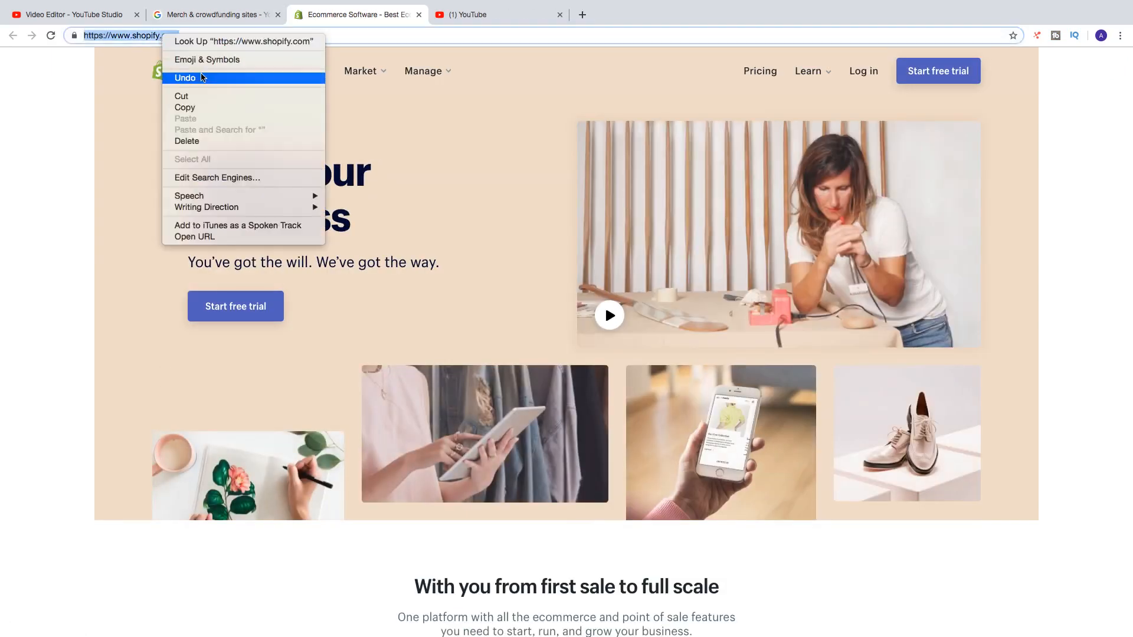
click(187, 107)
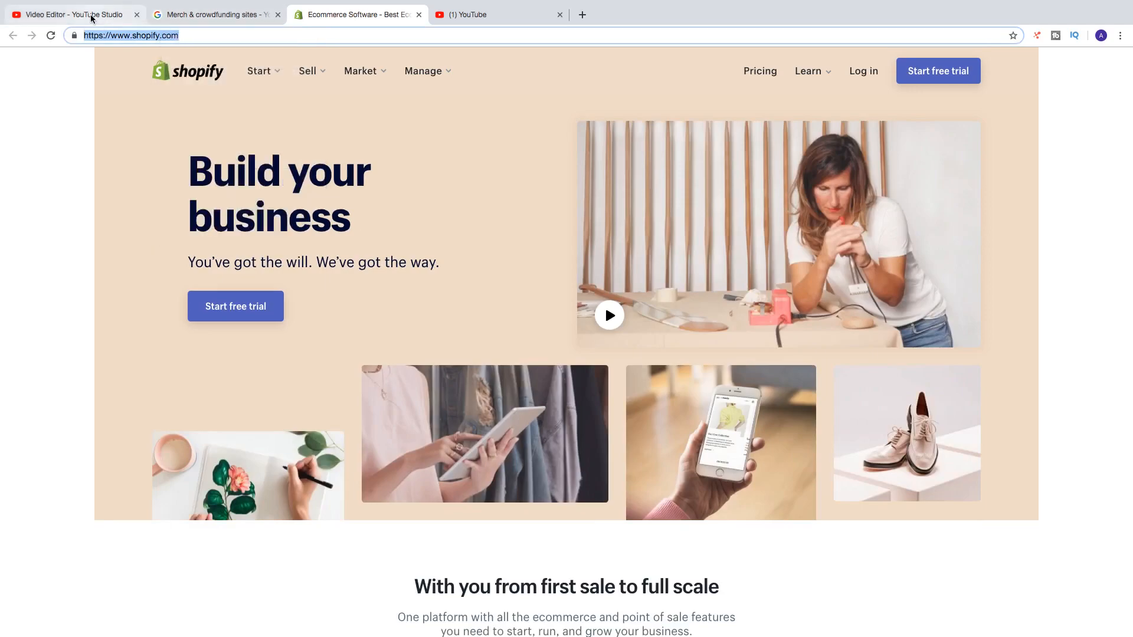
click(92, 18)
right_click(384, 355)
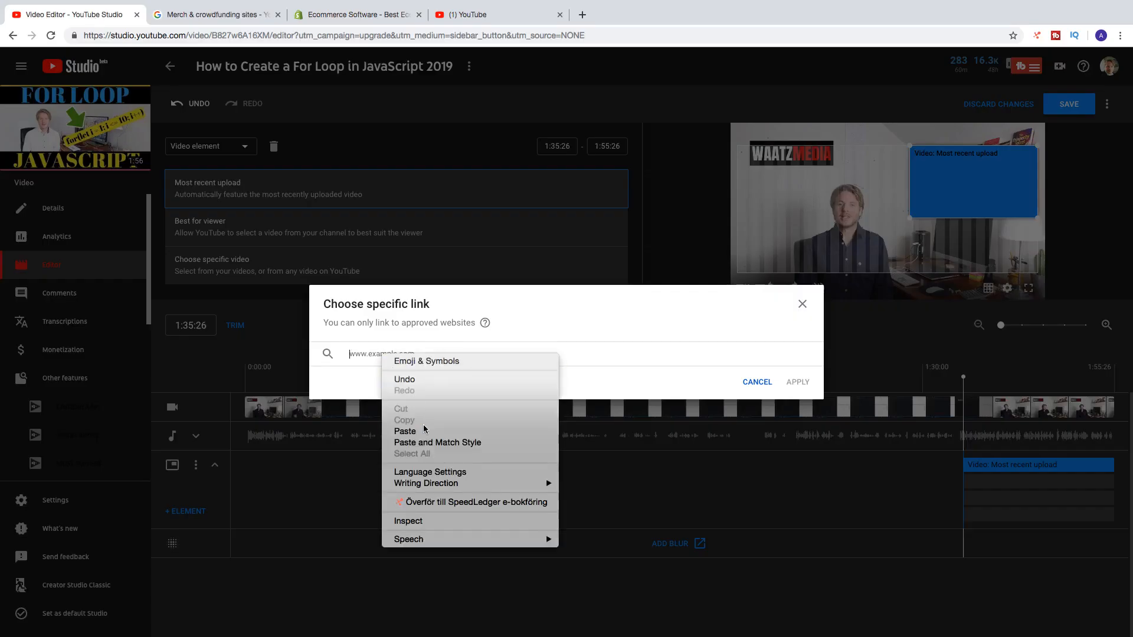
click(406, 431)
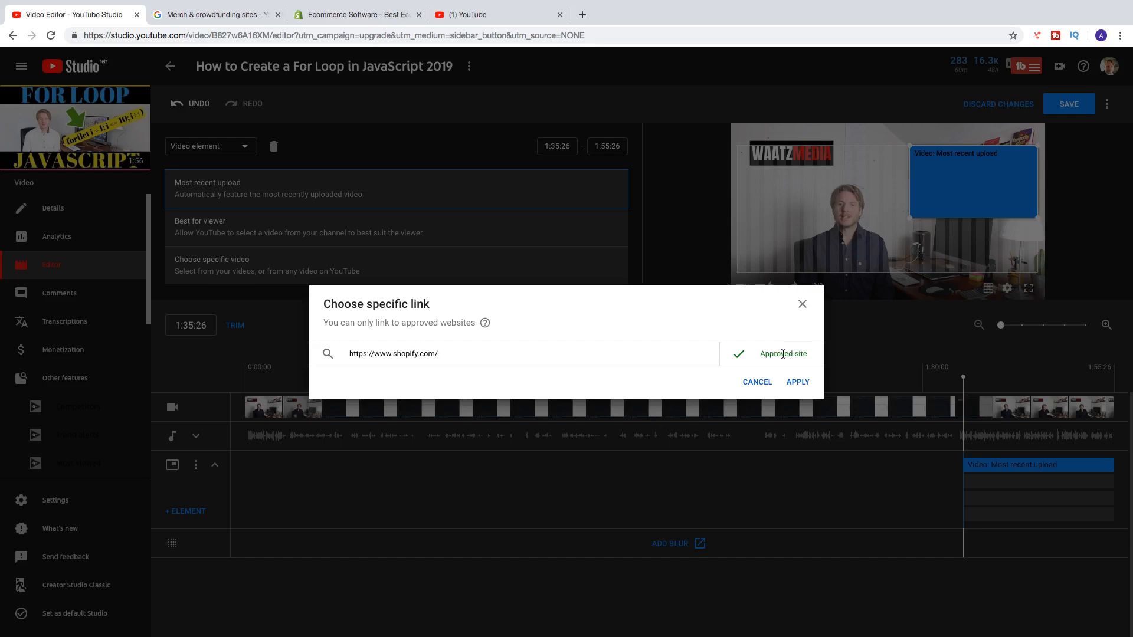
Step: Open the supported crowdfunding sites from the link help and look through the list of approved crowdfunding sites
mouse_move(484, 323)
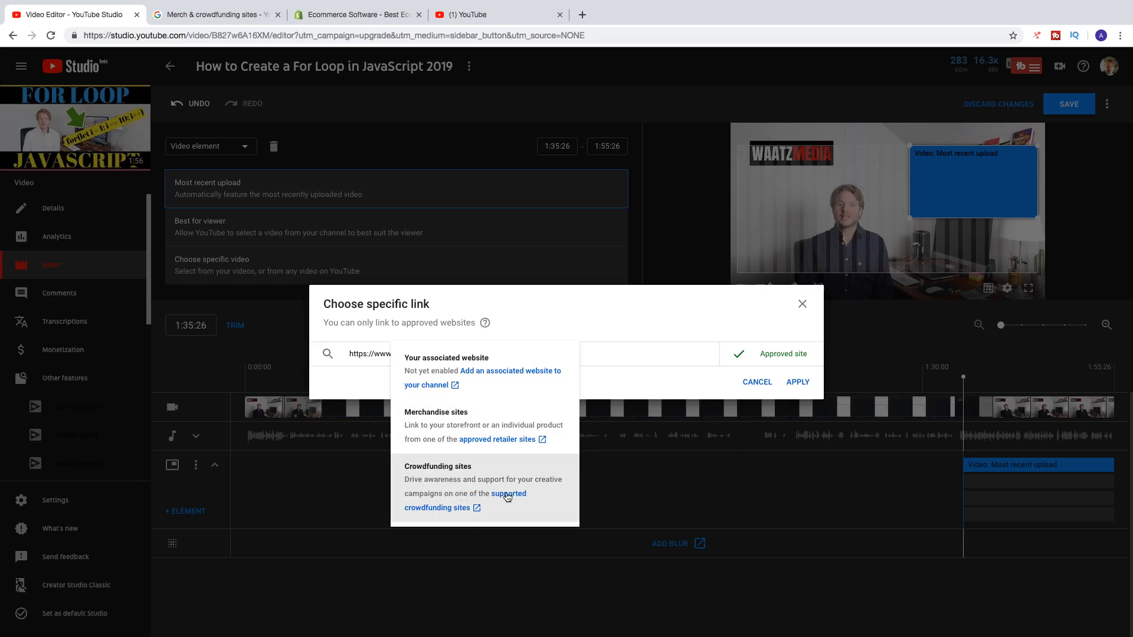
click(455, 509)
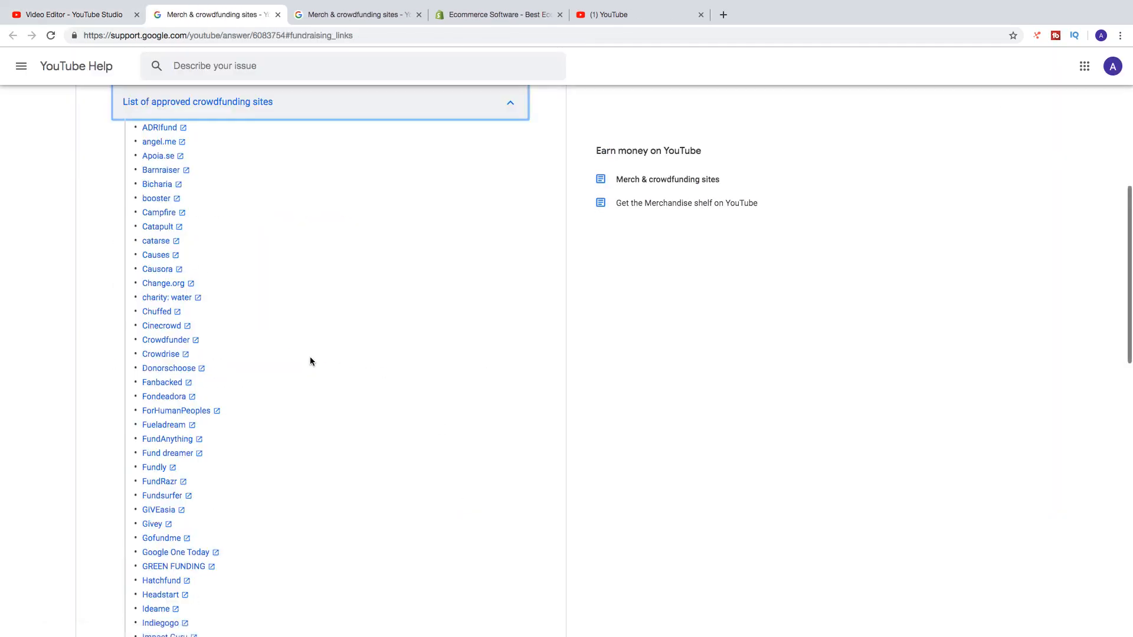
scroll(288, 348, down, 6)
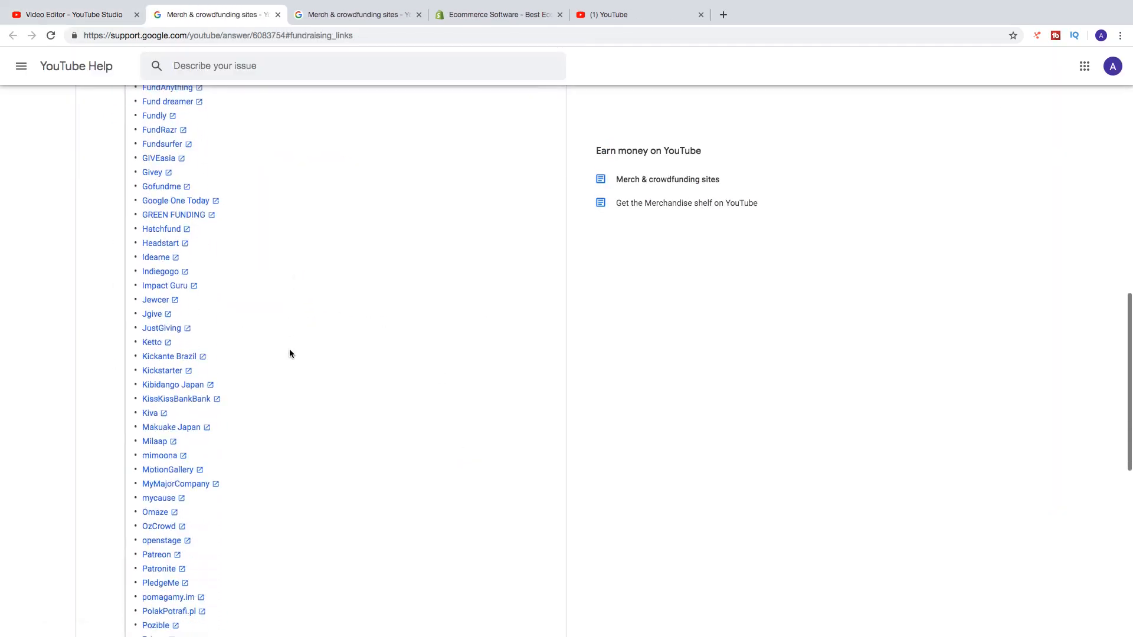
scroll(290, 353, down, 5)
scroll(289, 353, up, 15)
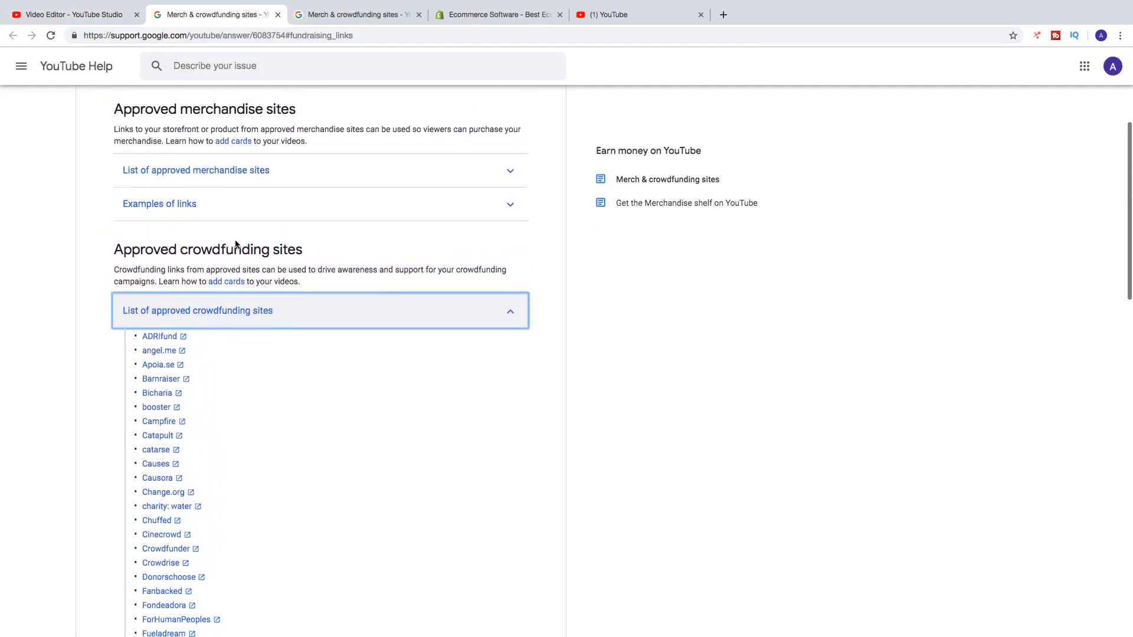
Step: Return to the video editor, apply the Shopify link and place its element in the lower-left part of the video frame
click(74, 10)
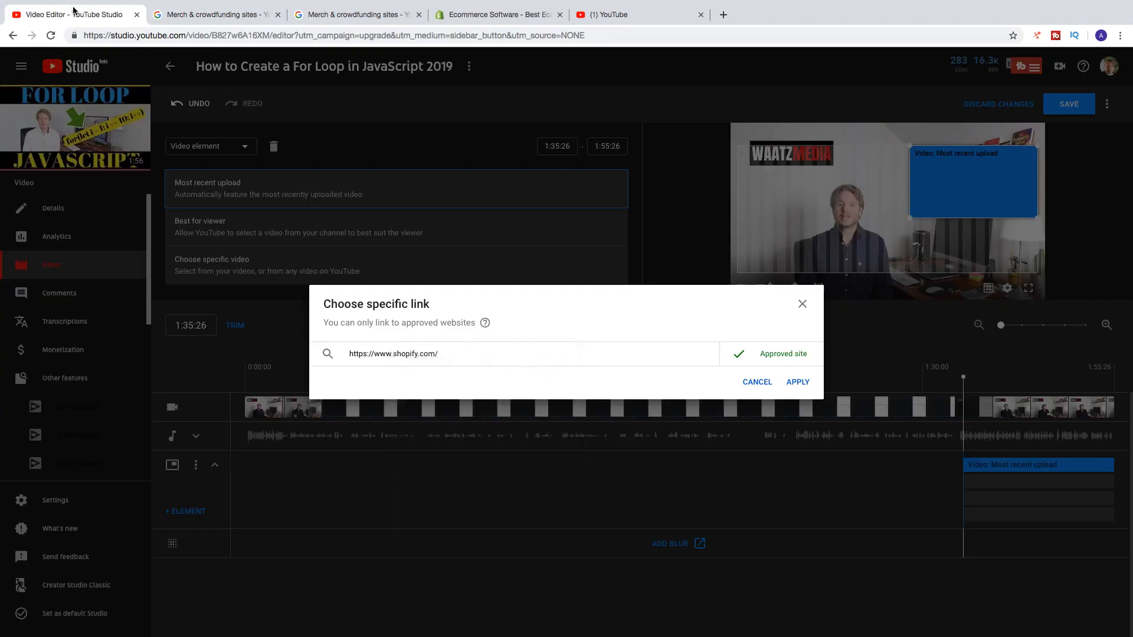
click(802, 383)
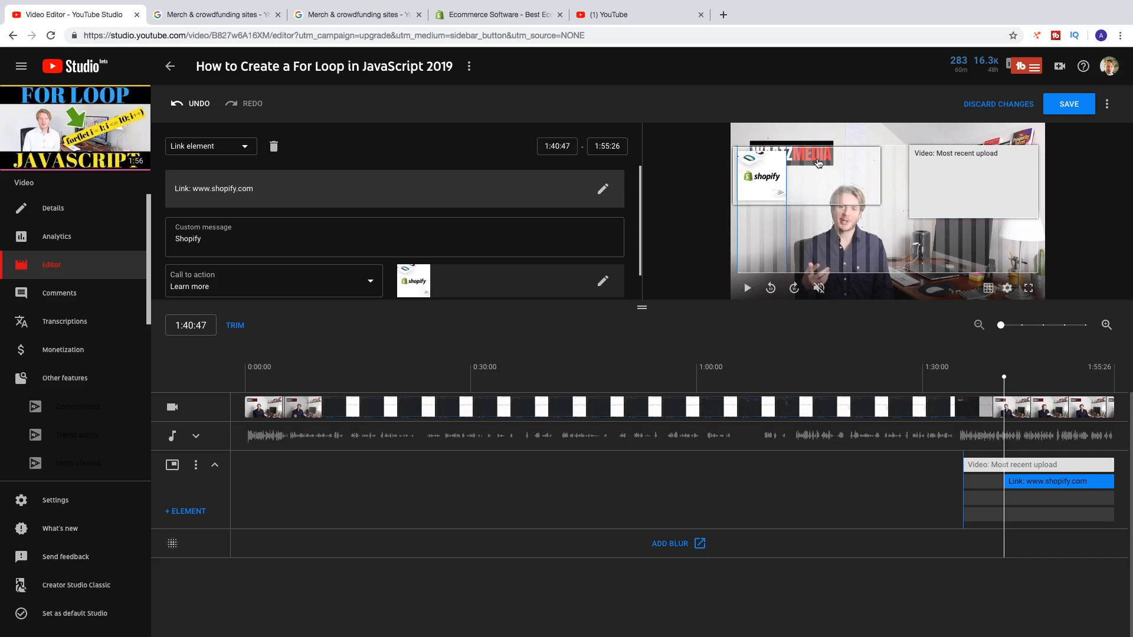
drag(818, 163, 820, 228)
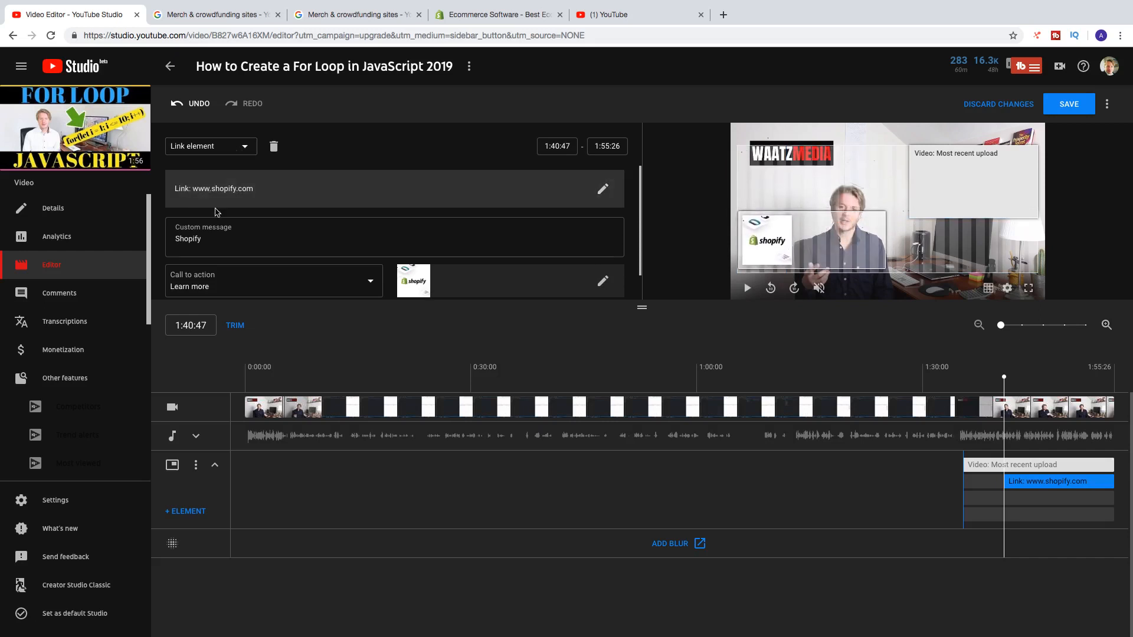
Step: Replace the link element's custom message with "Buy latest product"
click(197, 233)
click(200, 240)
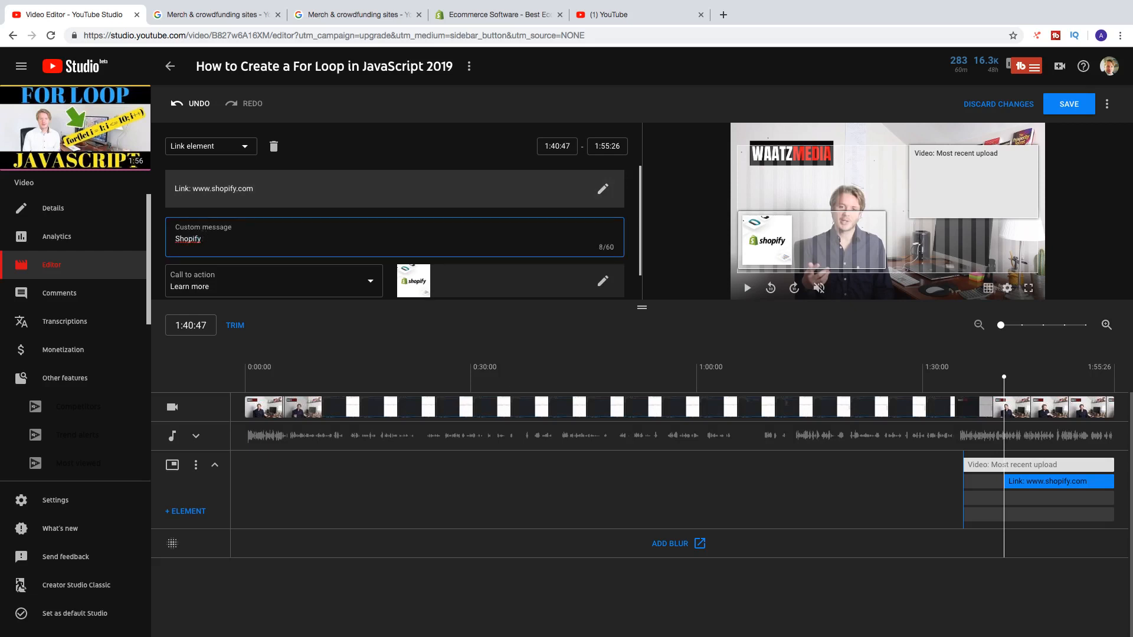
key(BackSpace)
text(Buy latest product)
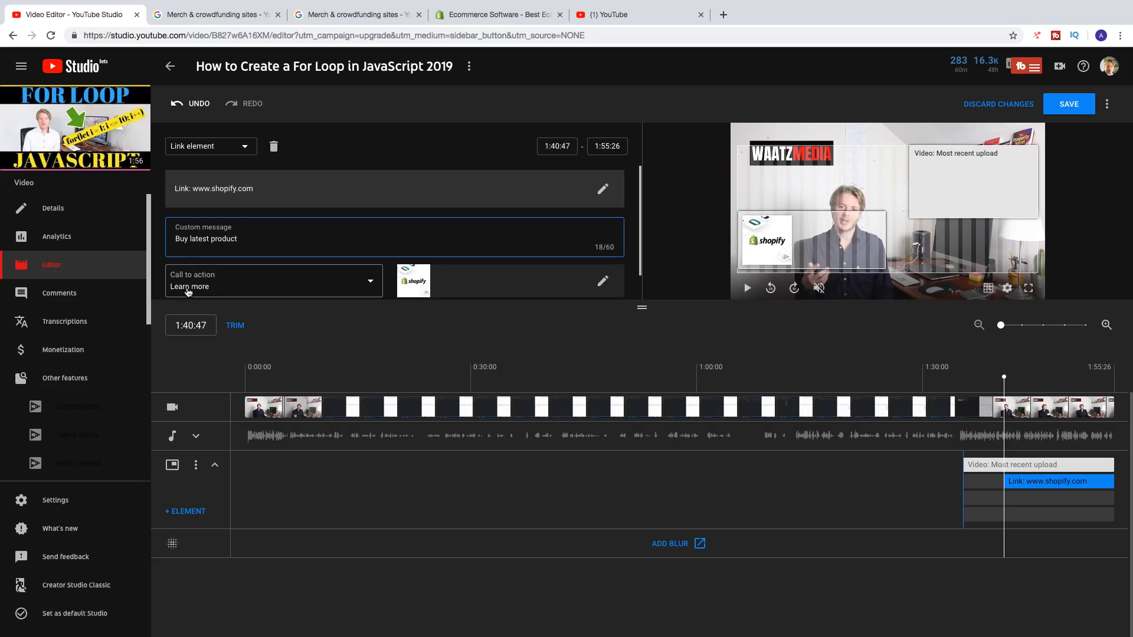
Step: Upload the green arrow image green-2304007_640 (1).png from Downloads and apply it as the link image
click(600, 282)
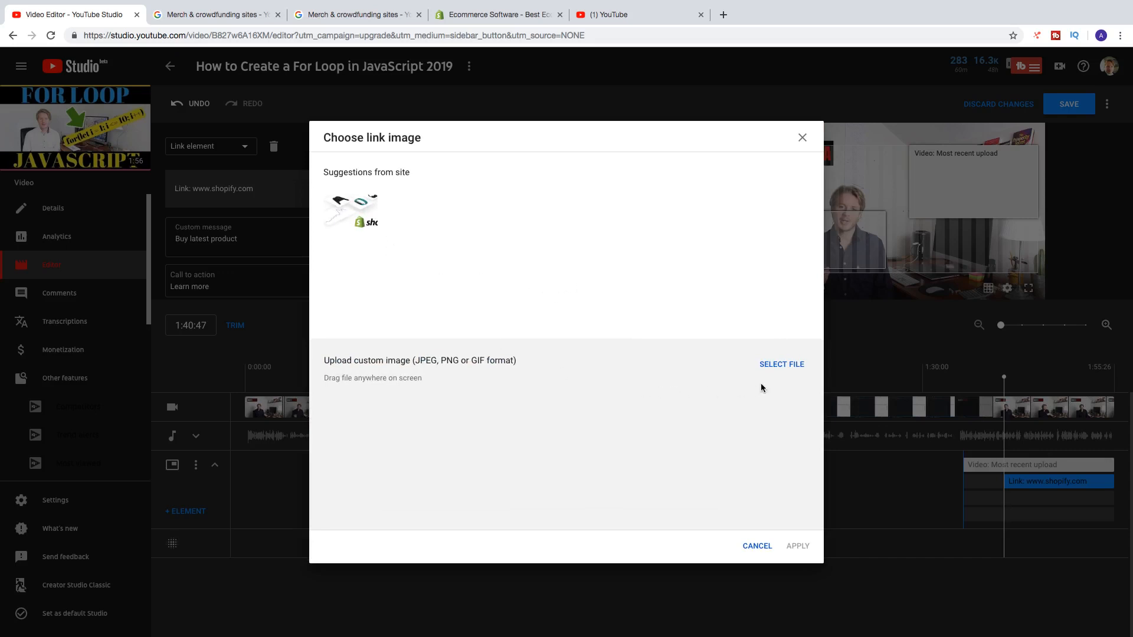
click(784, 367)
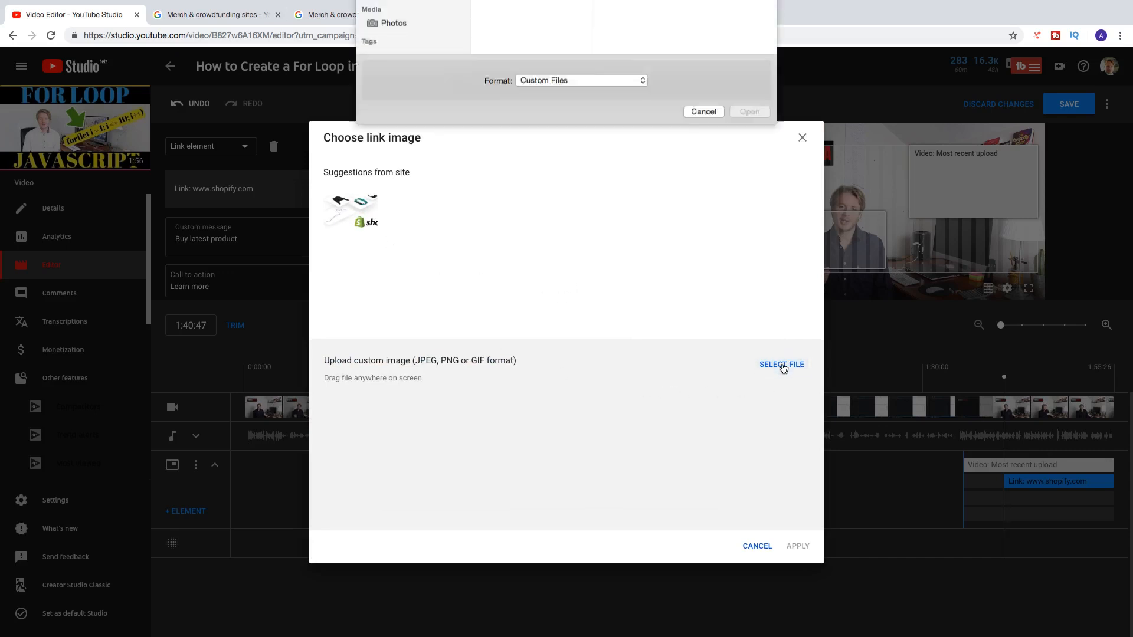
click(409, 125)
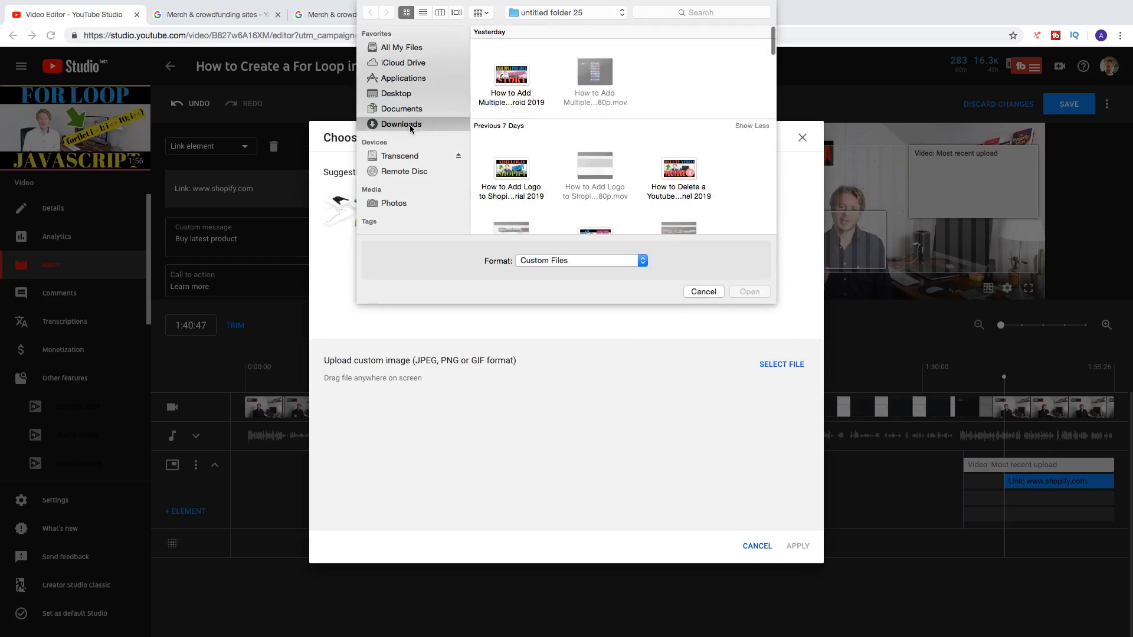
click(506, 67)
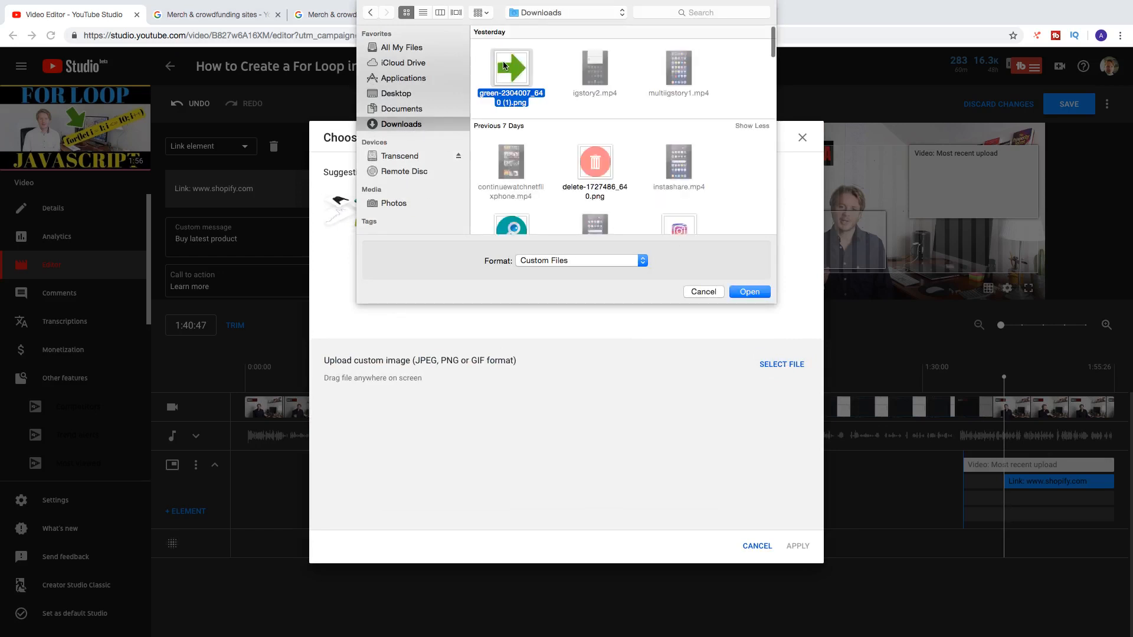
click(743, 292)
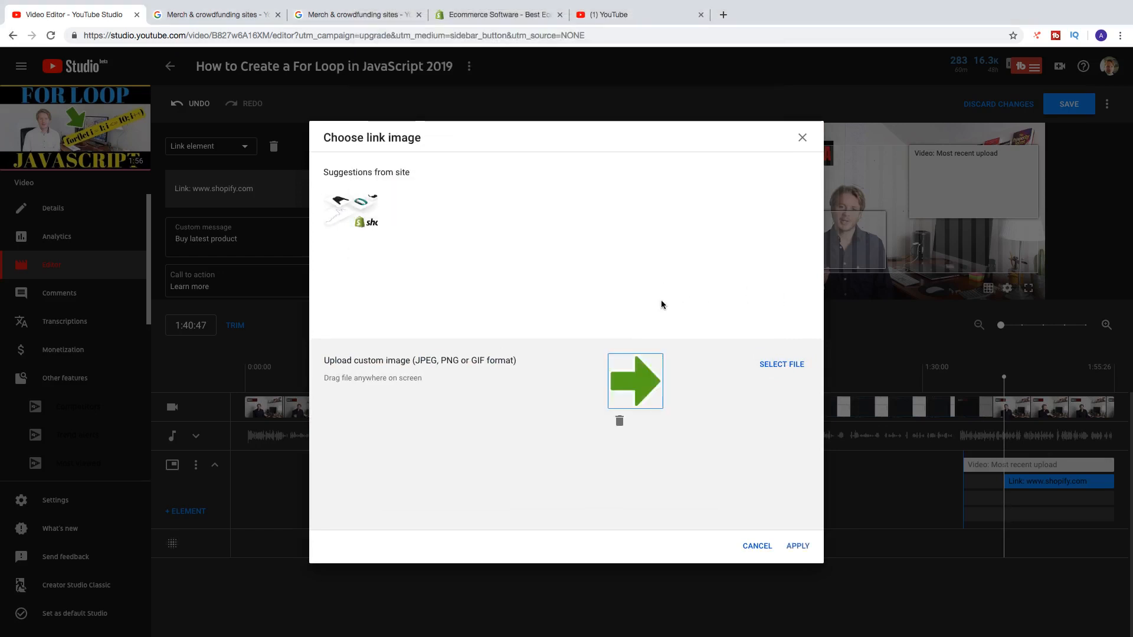
click(797, 546)
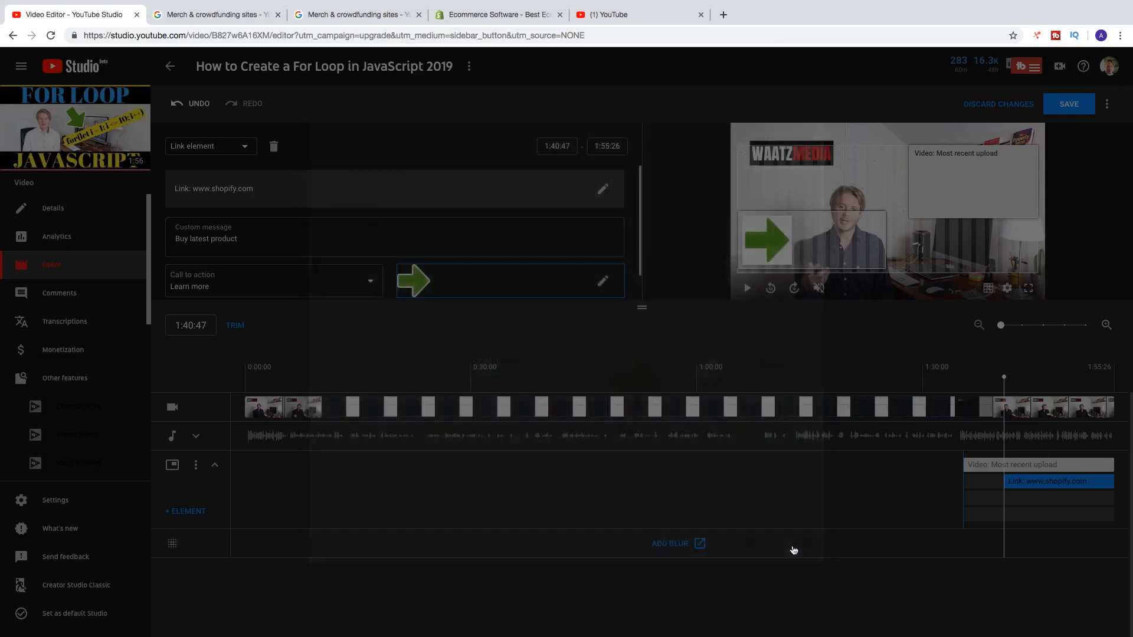
Step: Preview the link element over the video's ending and extend it to start at 1:35:26
click(748, 289)
mouse_move(802, 239)
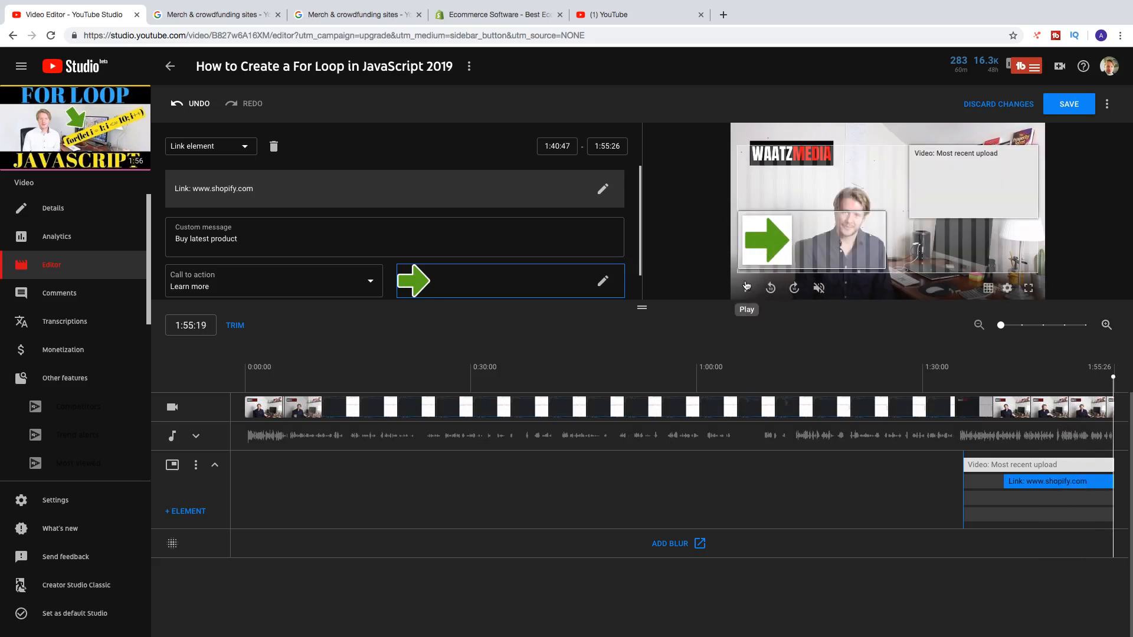
drag(1005, 482, 964, 482)
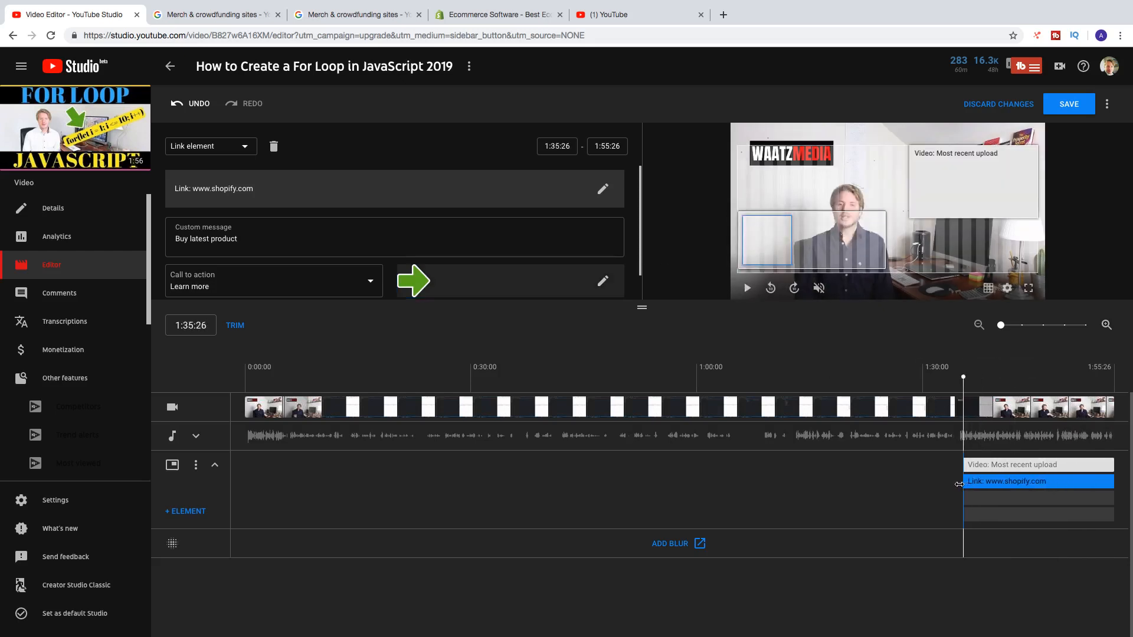
mouse_move(1114, 481)
mouse_down()
mouse_move(1063, 485)
mouse_move(1114, 483)
mouse_up()
mouse_move(964, 482)
mouse_down()
mouse_move(1020, 483)
mouse_move(953, 484)
mouse_up()
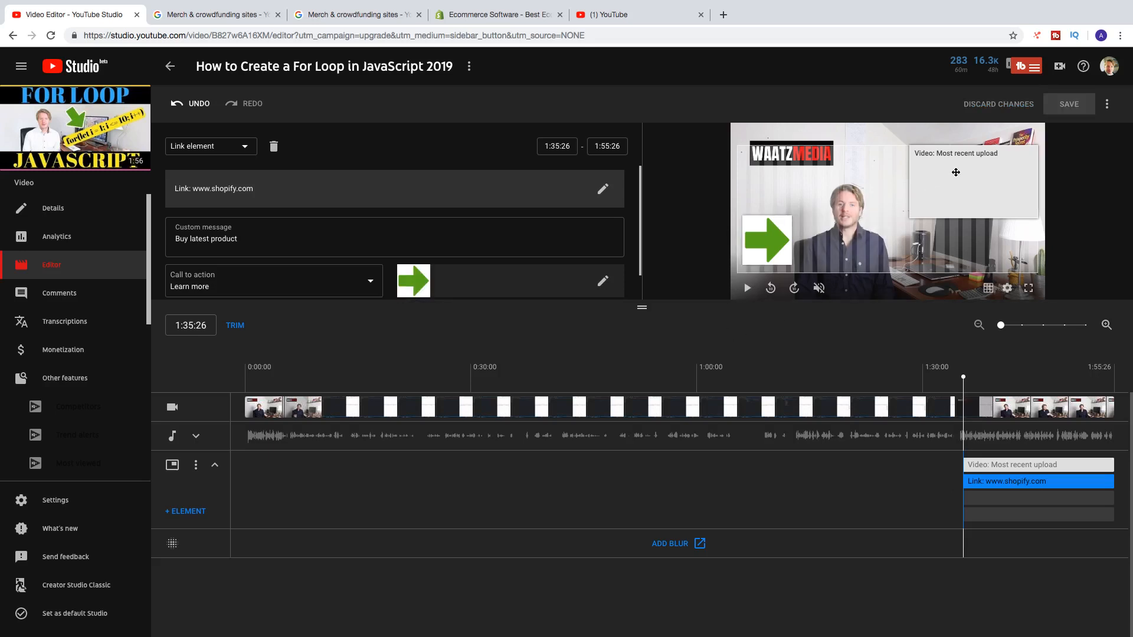
Step: Delete the Shopify link element from the end screen
click(809, 248)
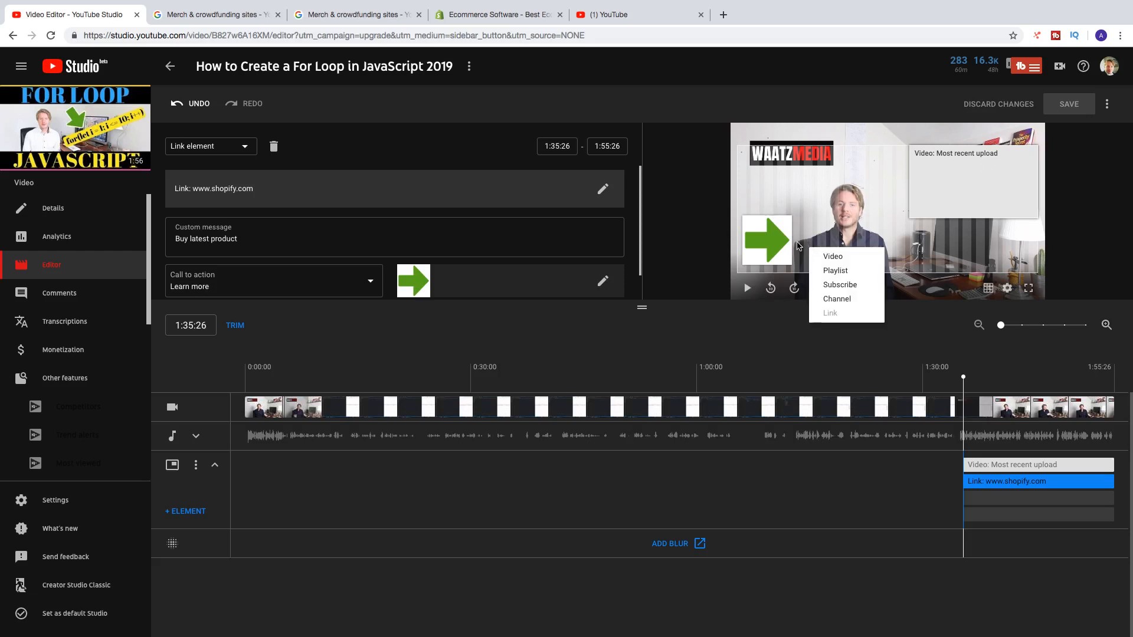
click(799, 245)
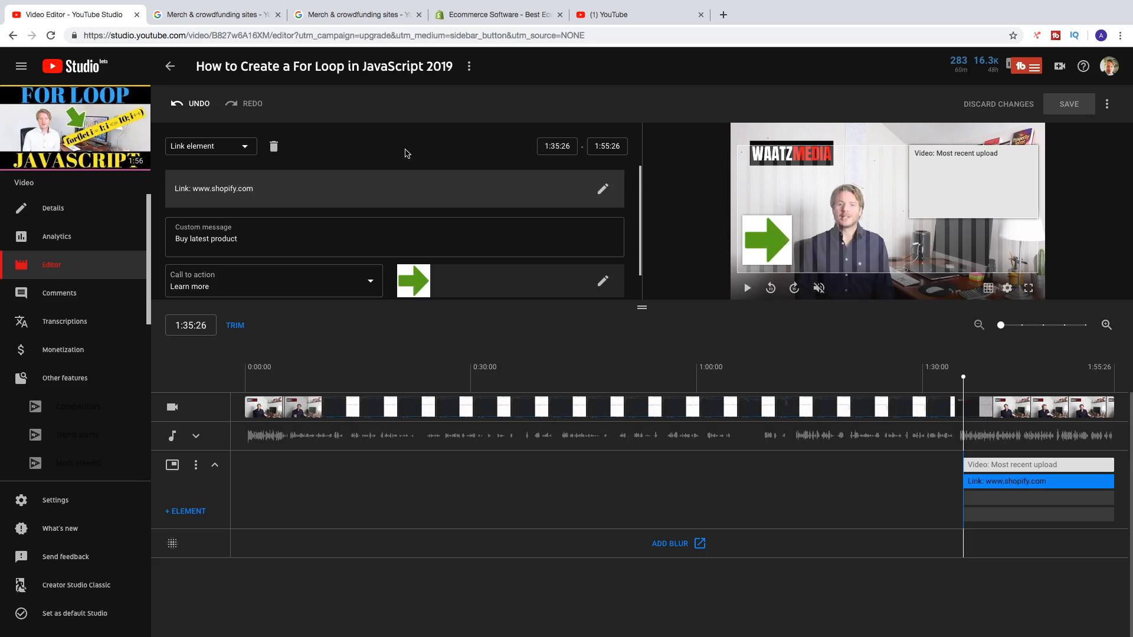
click(272, 147)
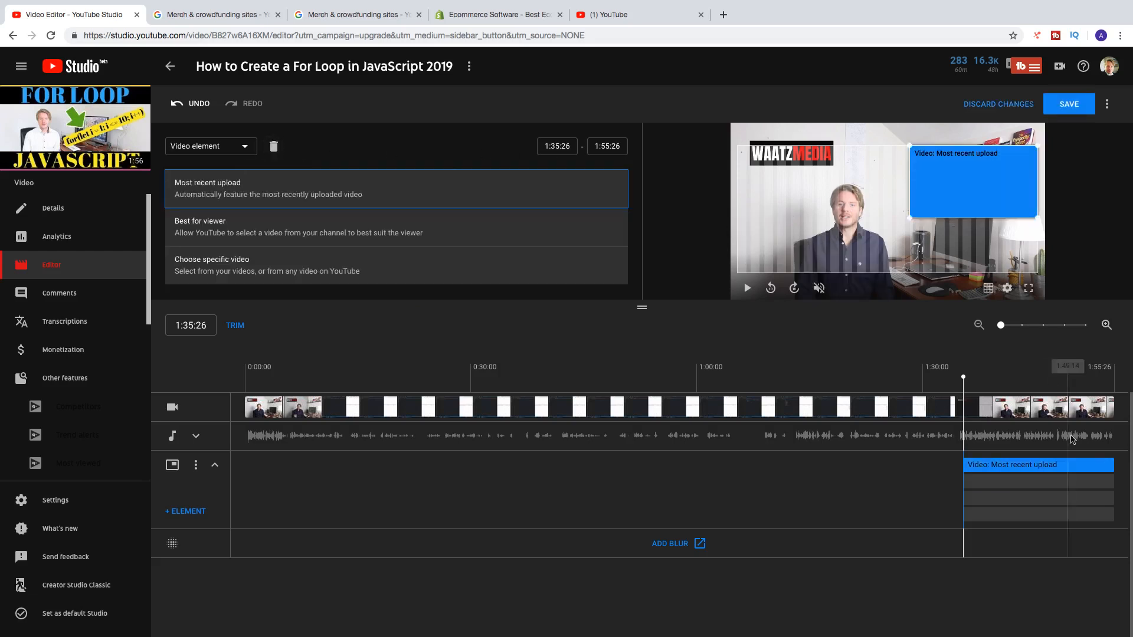
Step: Add a Subscribe element and place it directly beneath the video element in the lower-right part of the video frame
click(1006, 478)
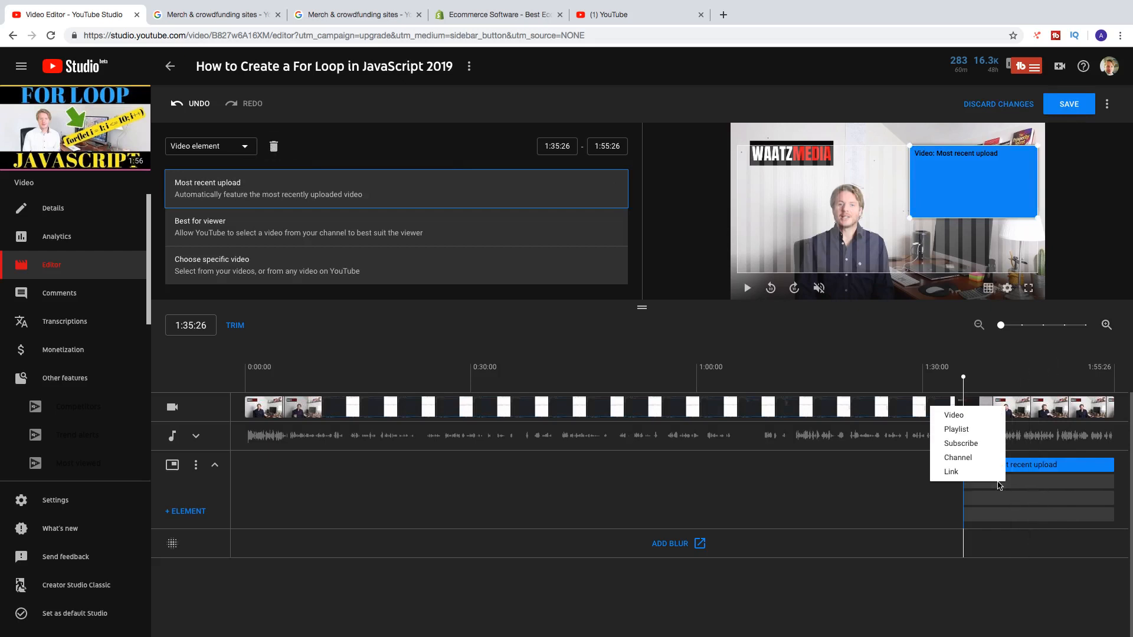
click(980, 449)
drag(762, 185, 1004, 253)
click(912, 215)
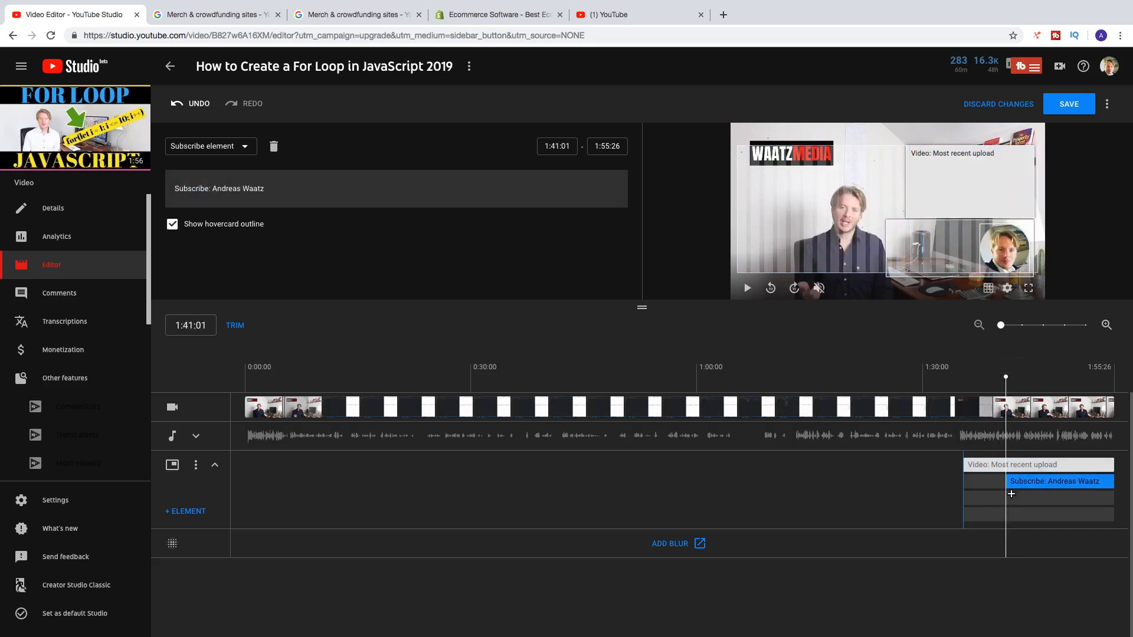
Step: Extend the Subscribe element to start at 1:35:26, then save the end screen and reload the editor
drag(1007, 484, 964, 484)
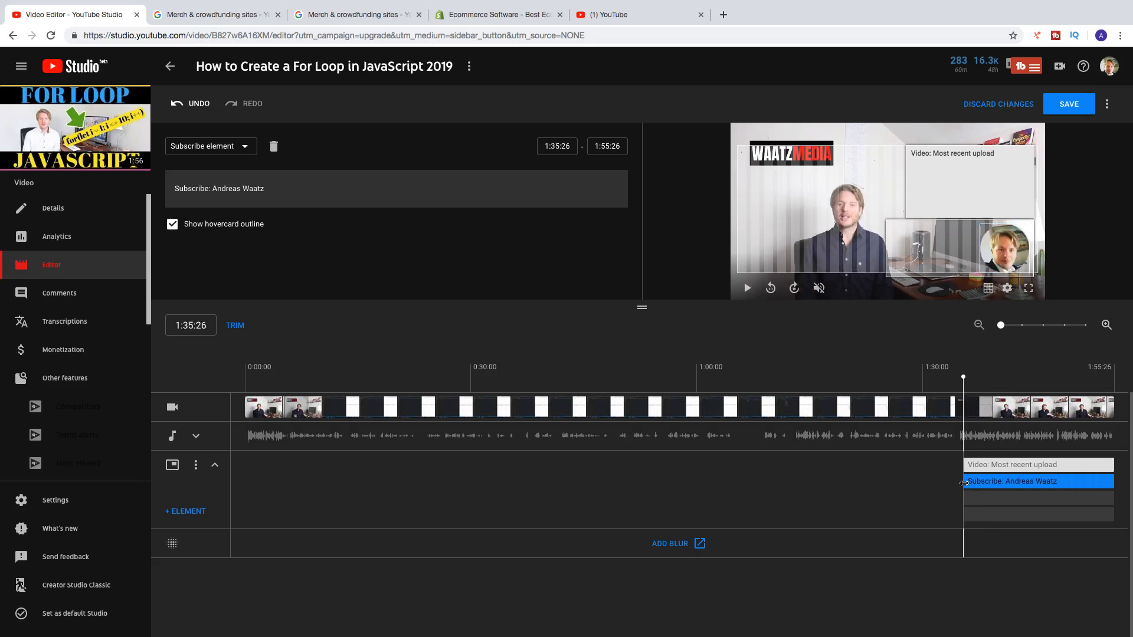
click(1070, 111)
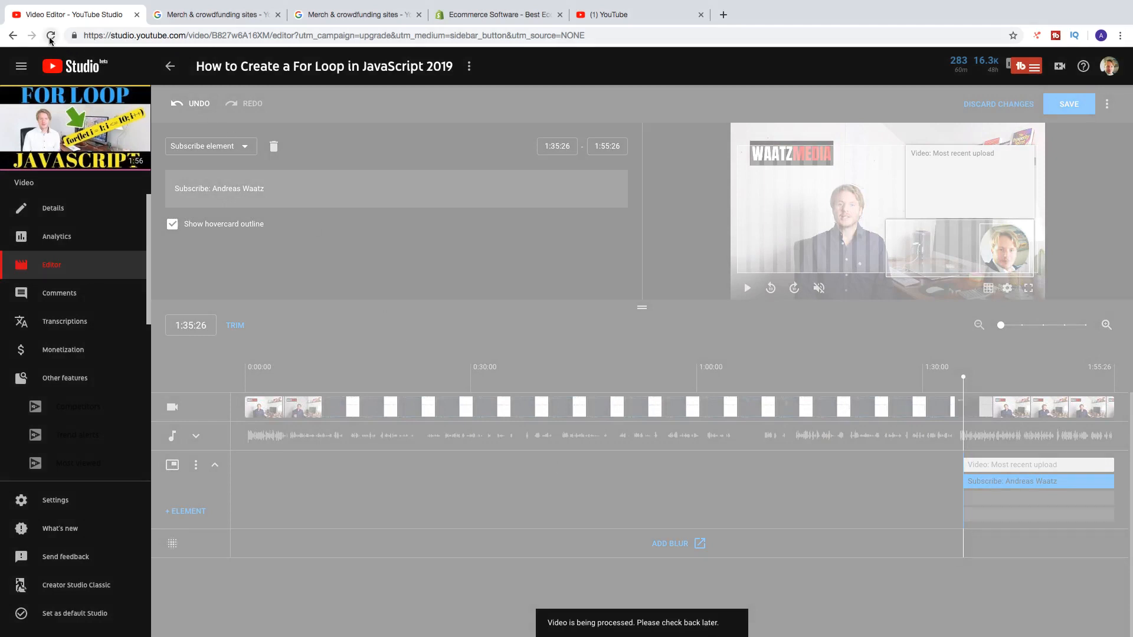
click(51, 36)
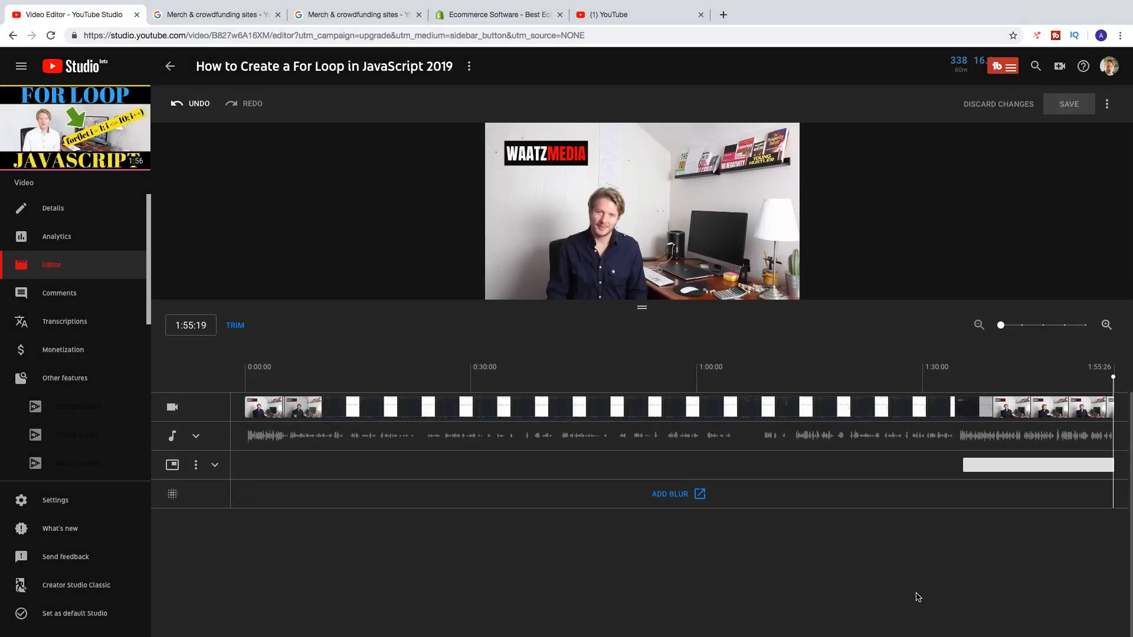
Step: Play the video's ending to check the saved video and Subscribe elements, then close the element details
click(982, 465)
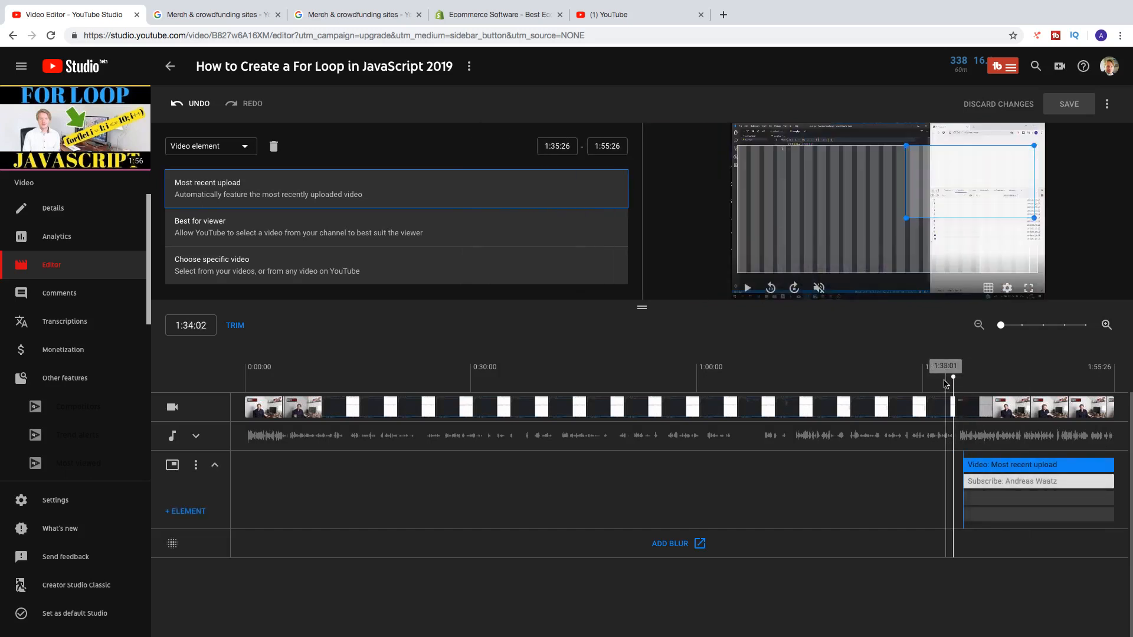
click(748, 288)
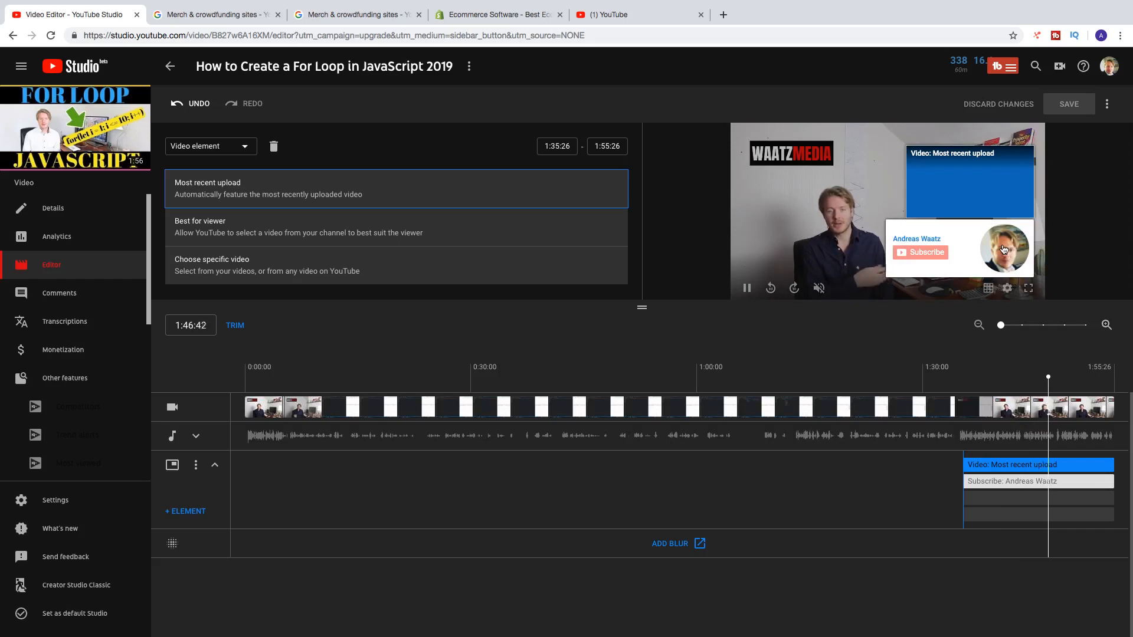
click(656, 544)
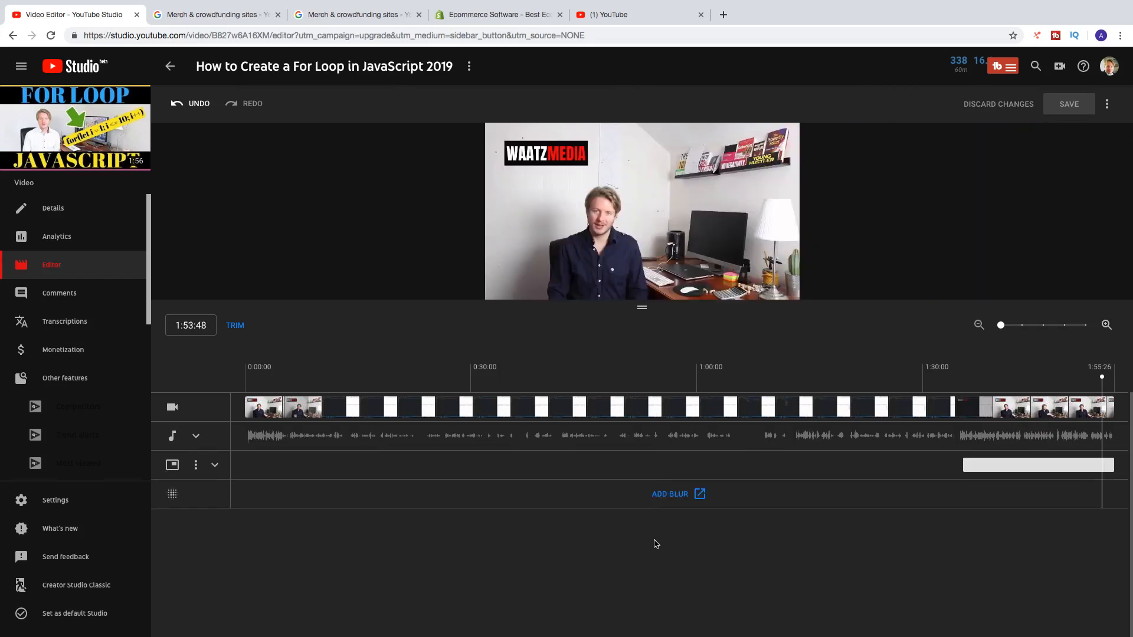